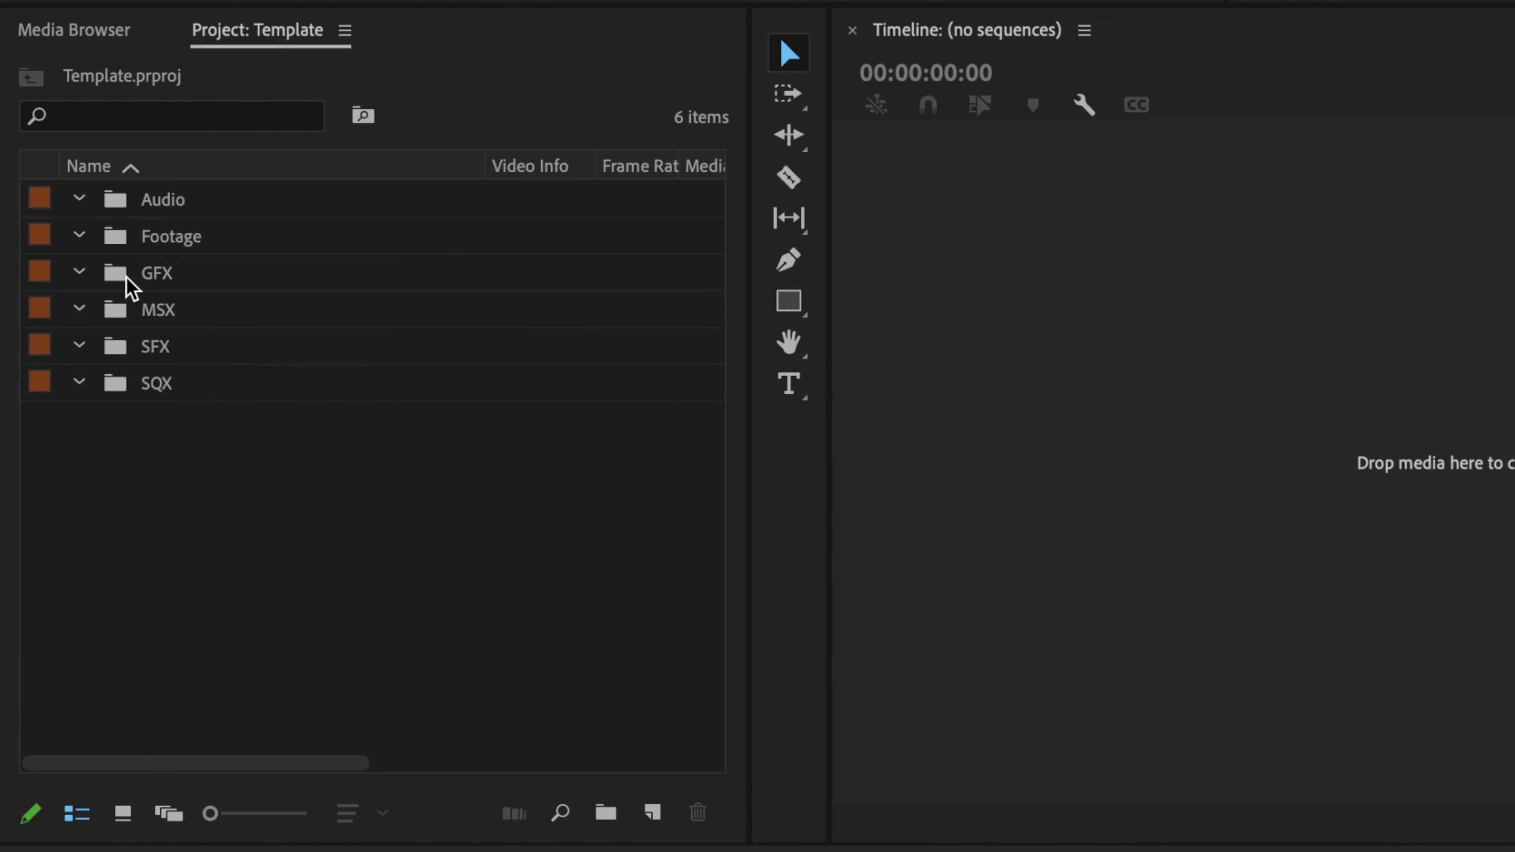
Import Jar max sound.mov and Pozo Production Logo Stinger.mp4 from the Pozo Productions Assets folder in Documents into the GFX bin
{"action": "left_click", "coordinate": [122, 280]}
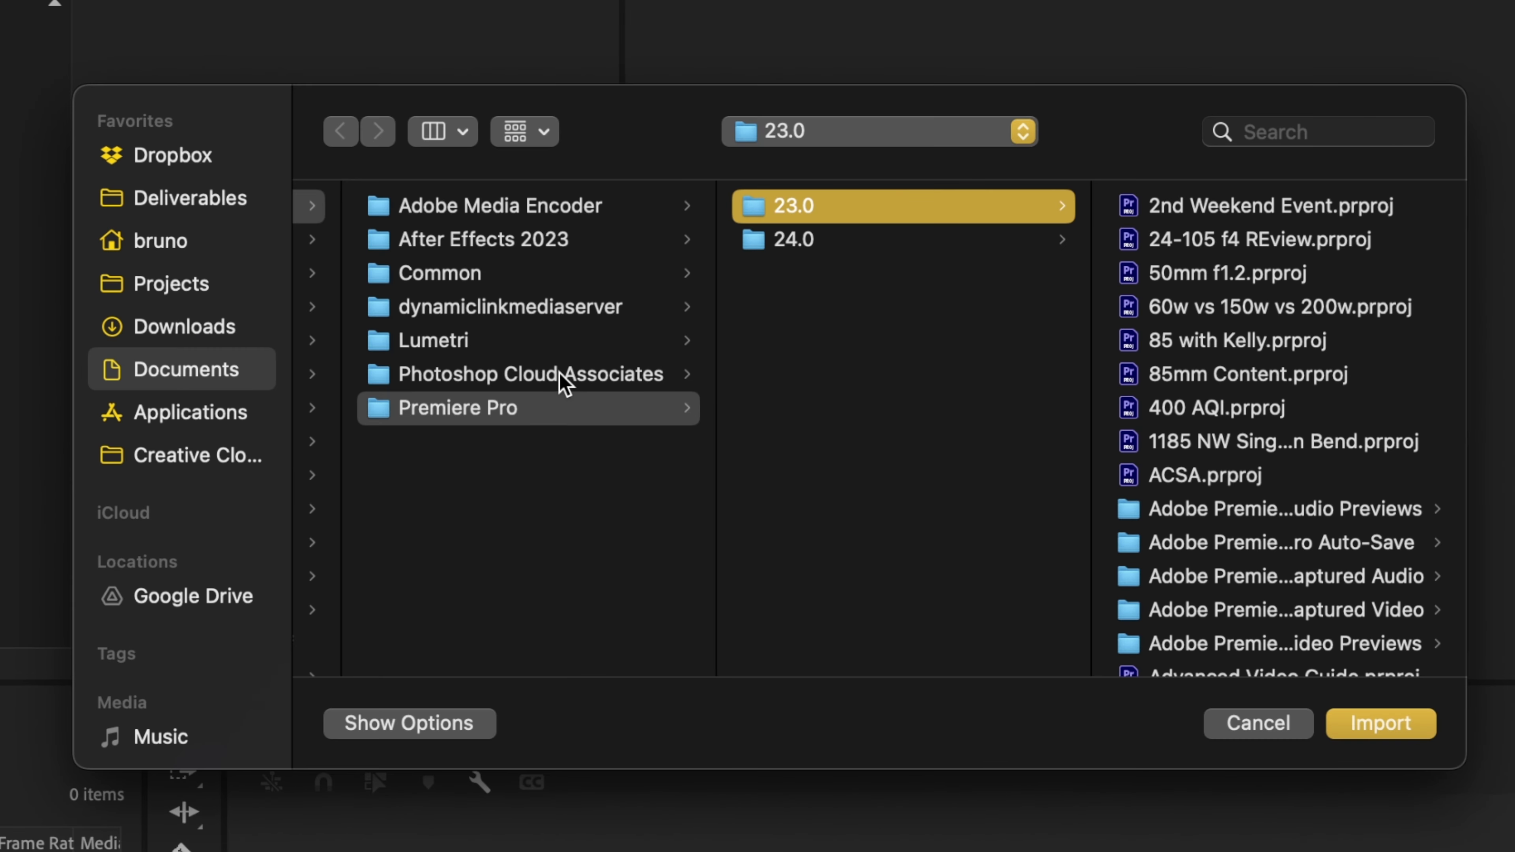
{"action": "left_click", "coordinate": [317, 229]}
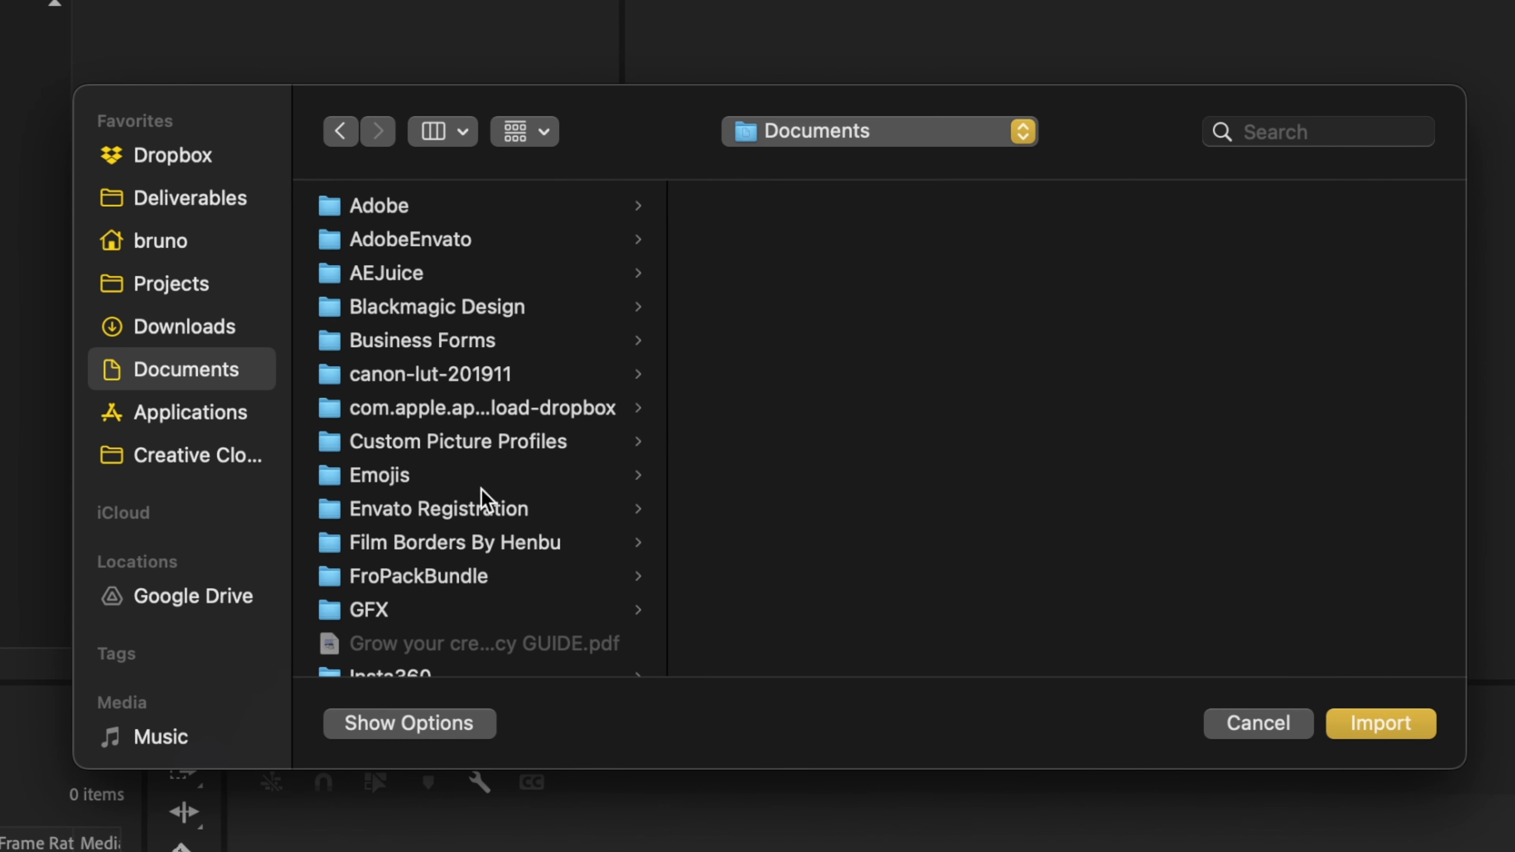
{"action": "scroll", "coordinate": [465, 537], "scroll_direction": "down", "scroll_amount": 4}
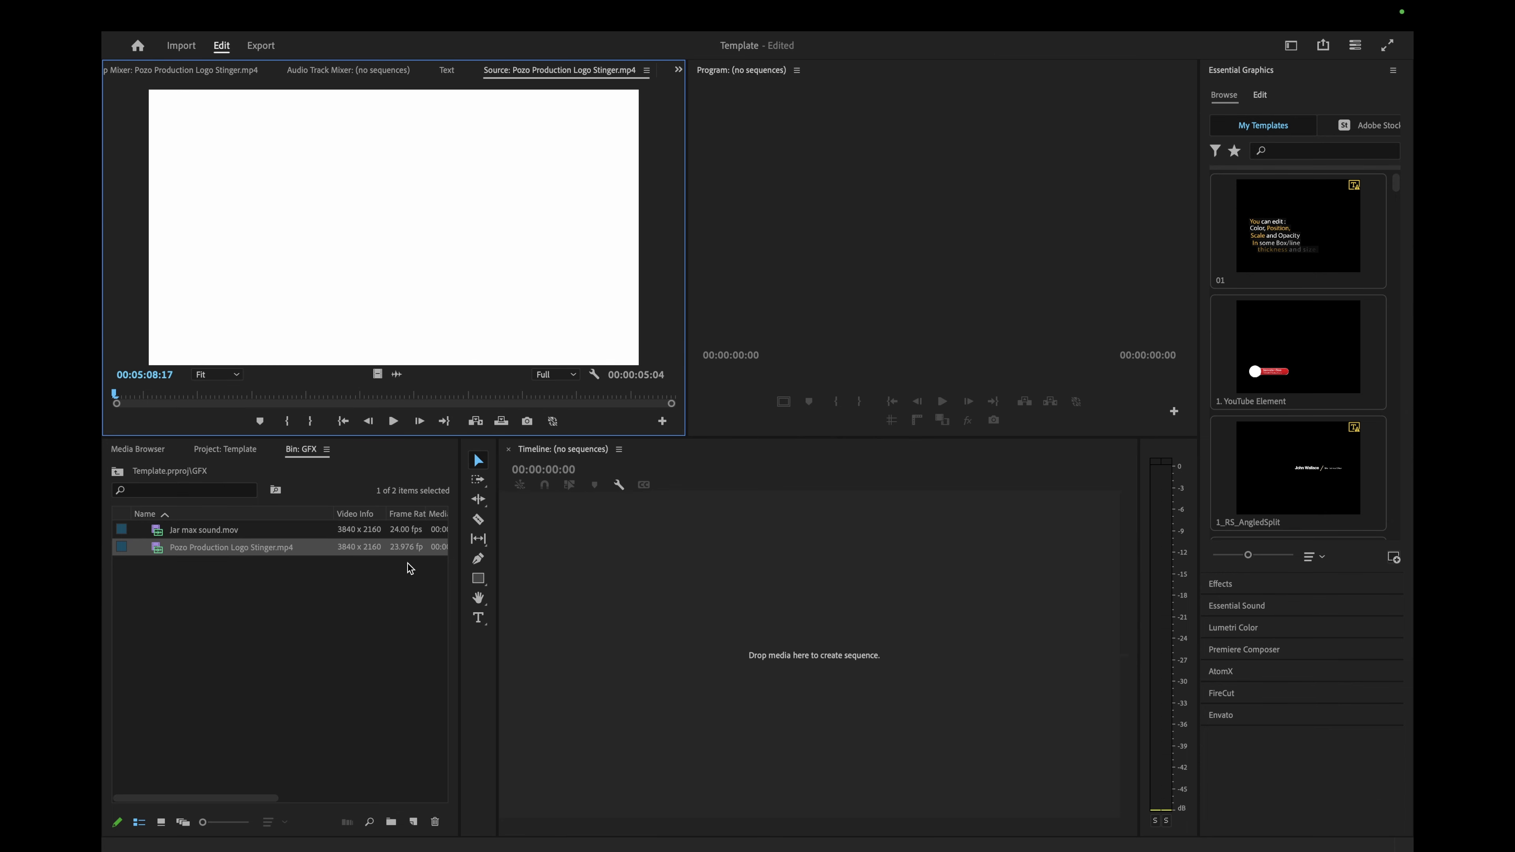
Play Pozo Production Logo Stinger.mp4 in a temporary sequence and delete that sequence from the GFX bin
{"action": "left_click_drag", "start_coordinate": [408, 548], "coordinate": [680, 632]}
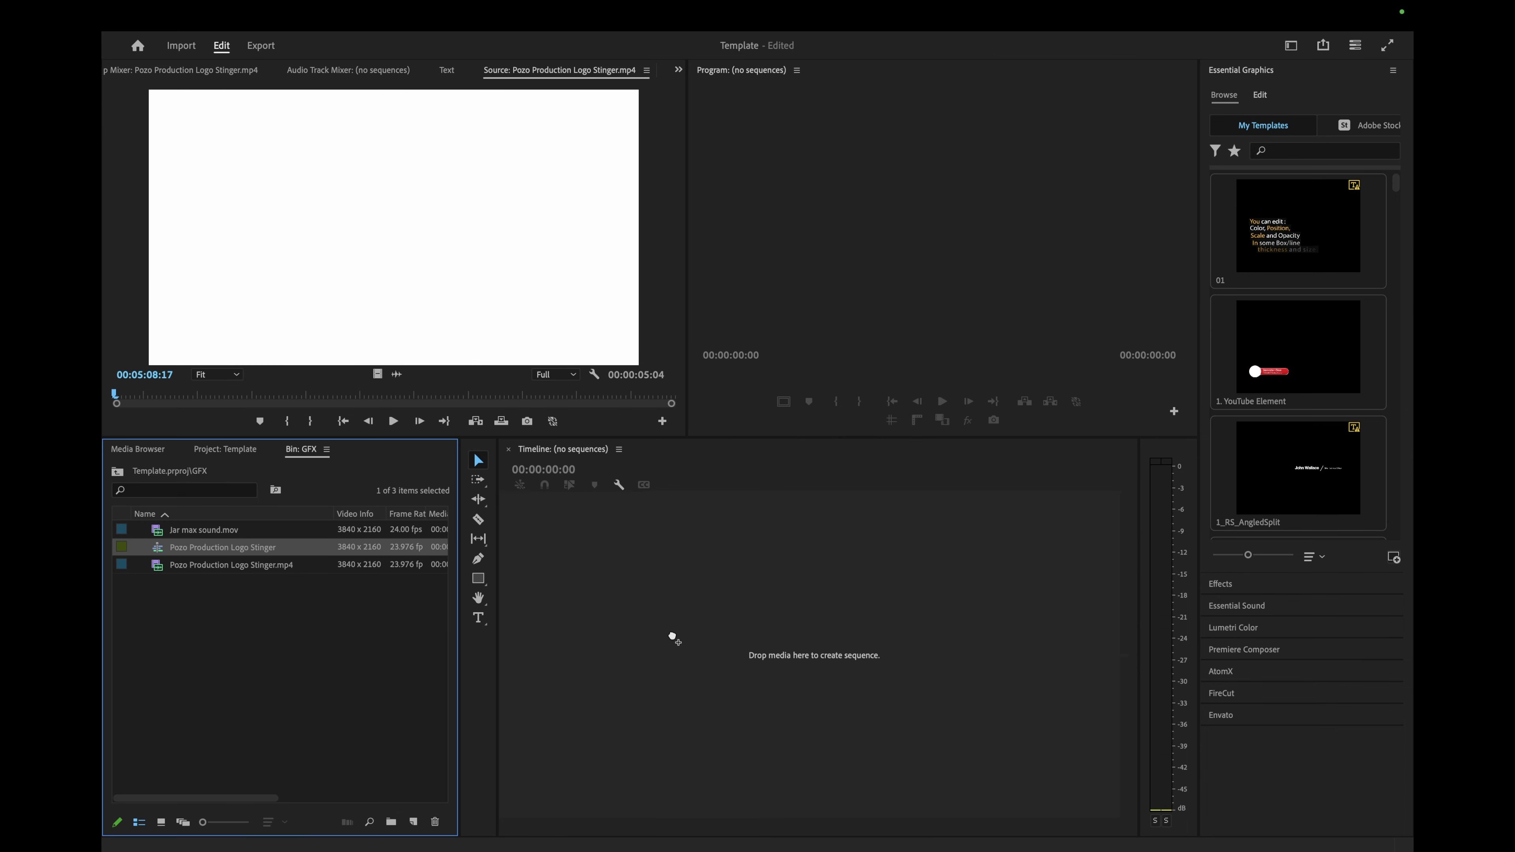
{"action": "key", "text": "space"}
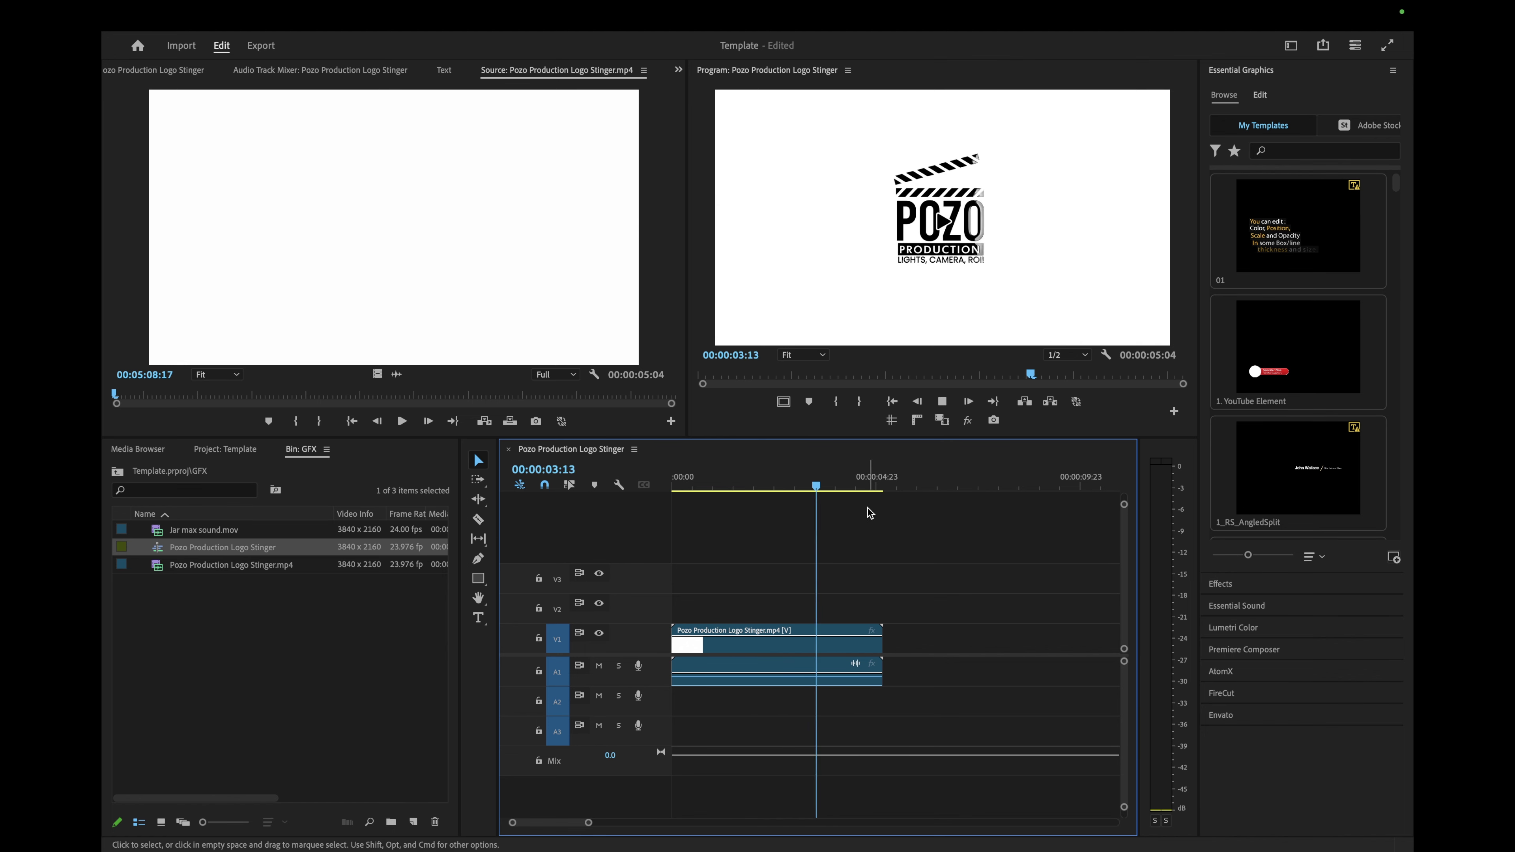
{"action": "key", "text": "super+w"}
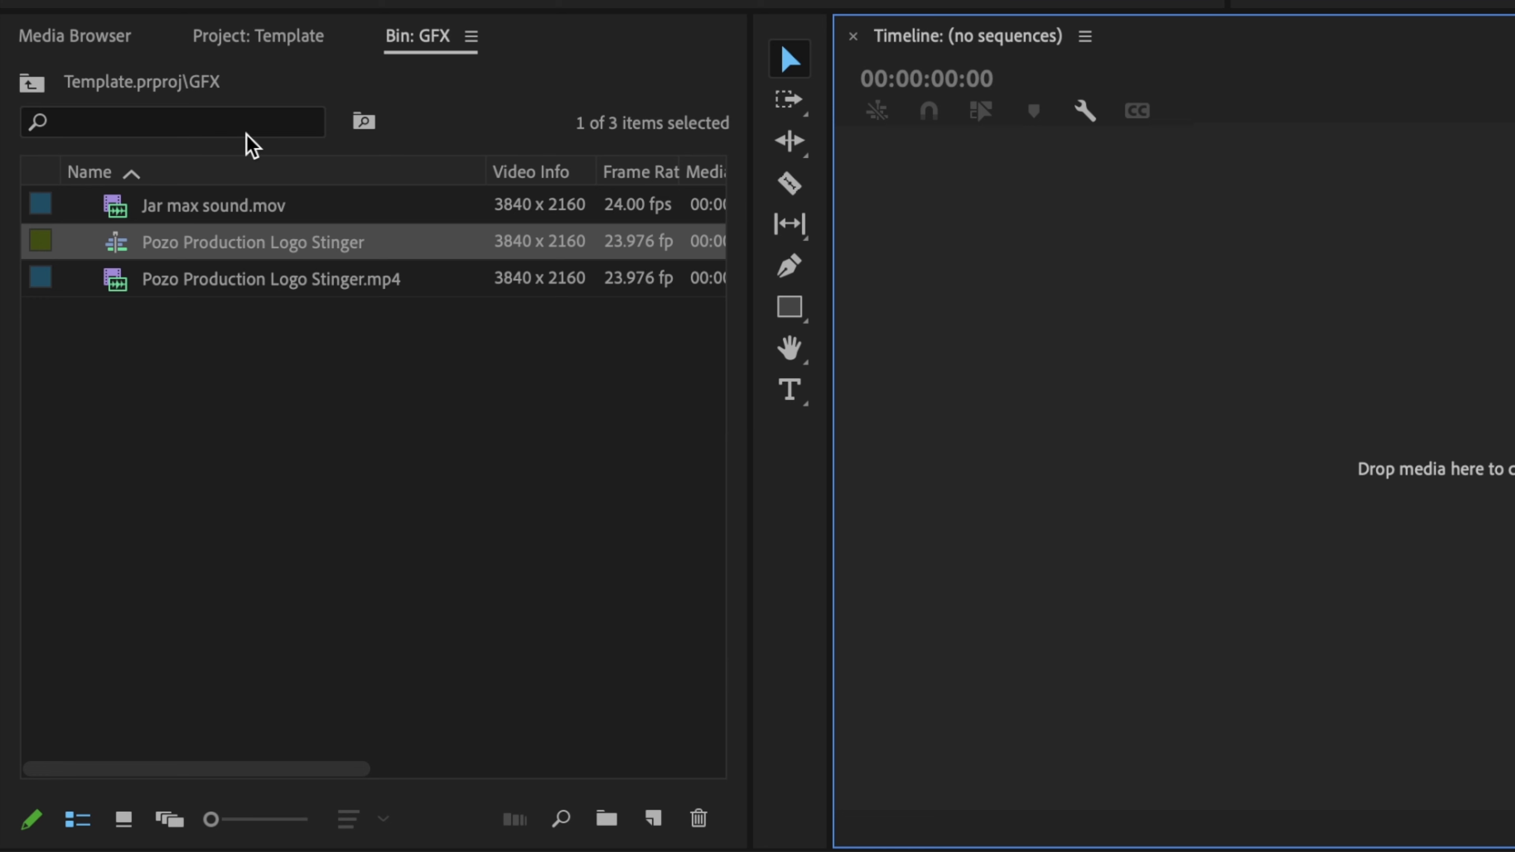
{"action": "key", "text": "Delete"}
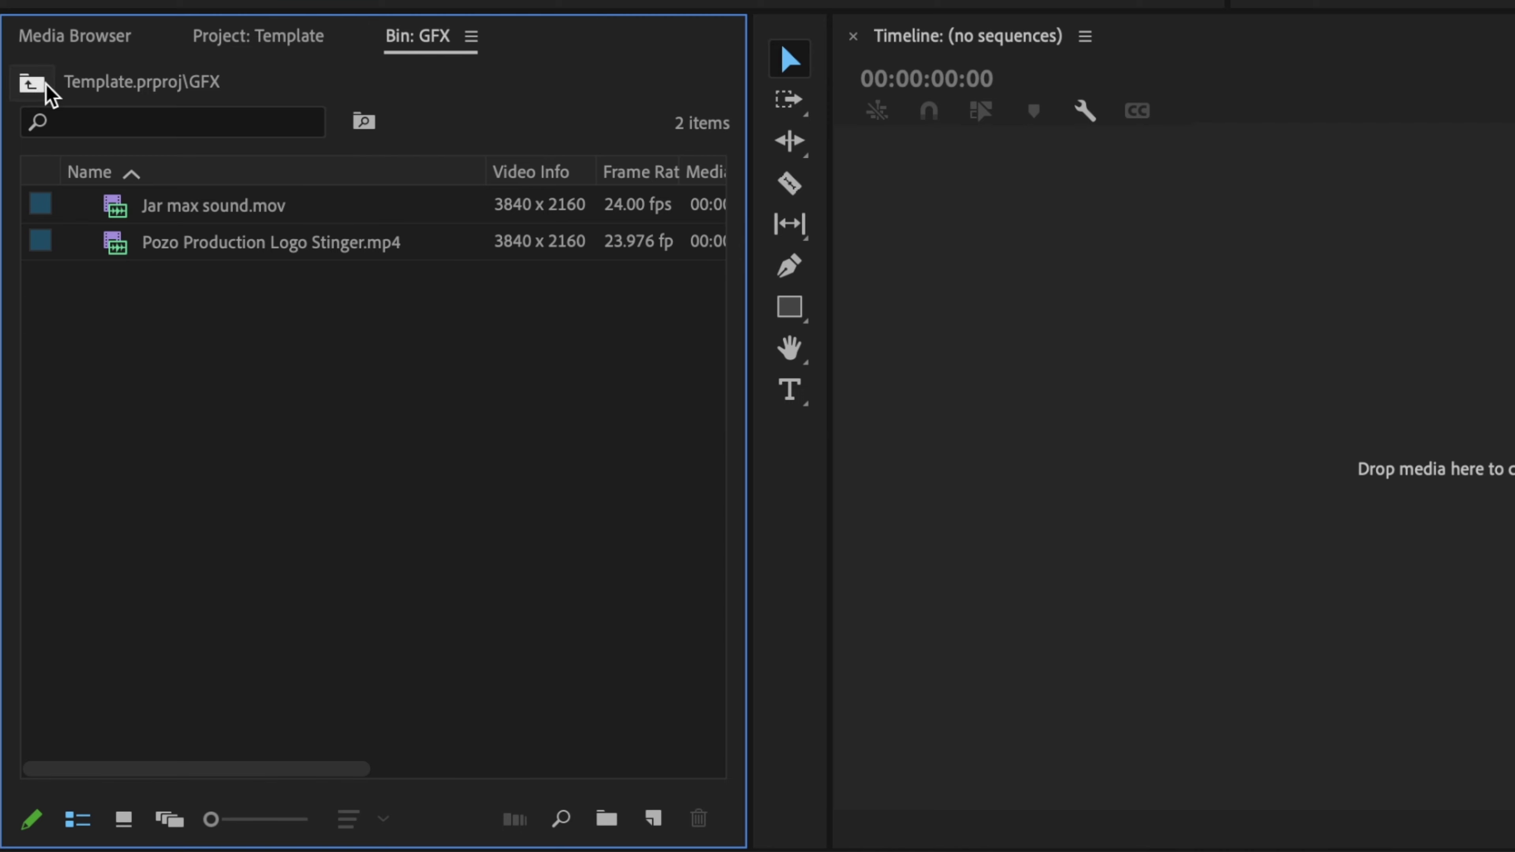
Import the seven Documents/SFX folders from 1. Ambience FX Pack through EssentialSFX LandonBTW into the SFX bin
{"action": "left_click", "coordinate": [32, 82]}
{"action": "left_click", "coordinate": [81, 277]}
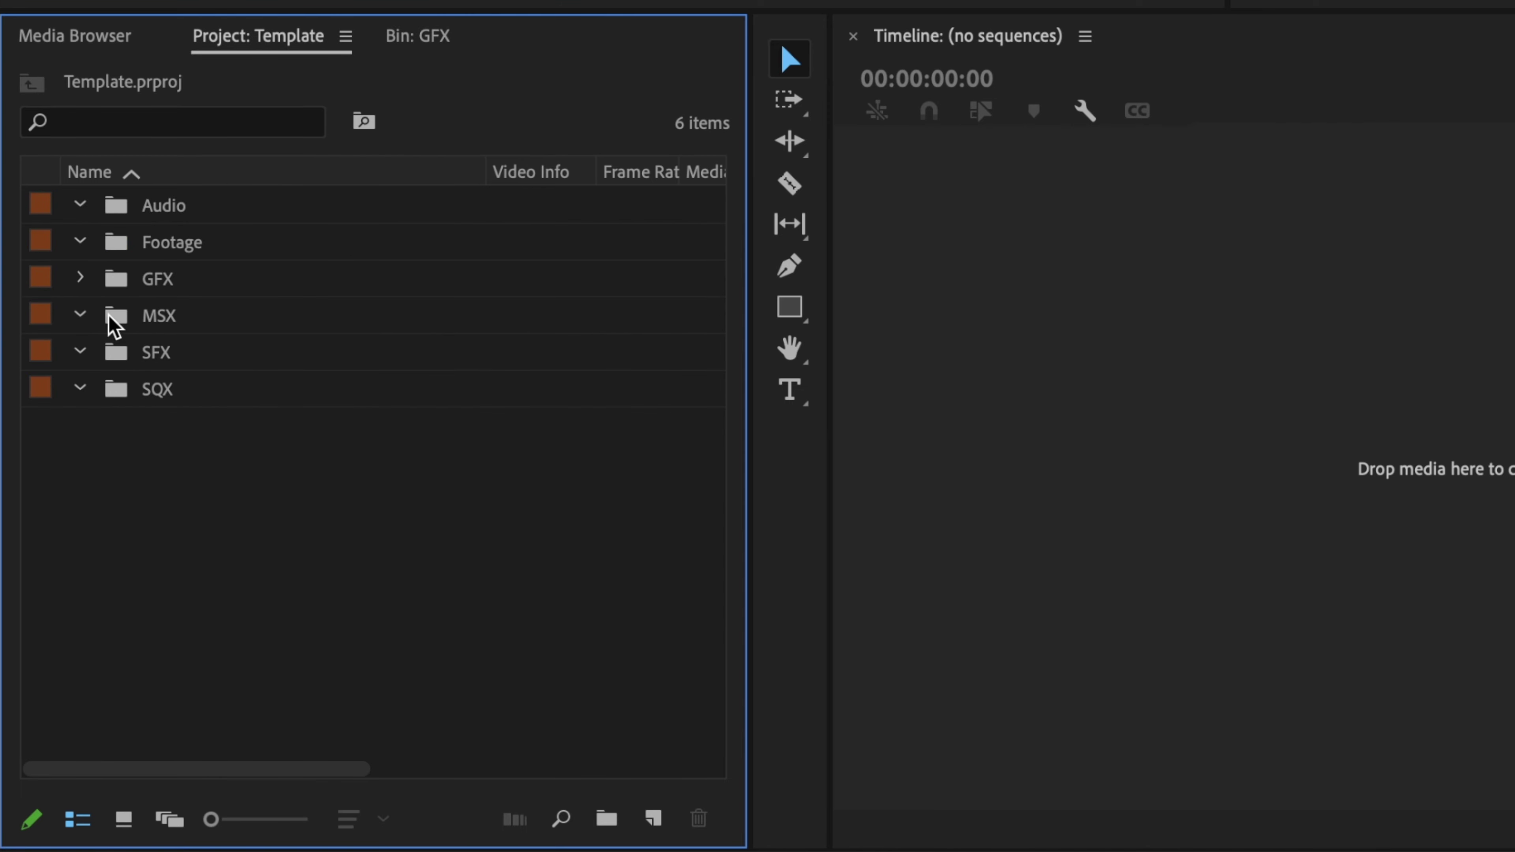
{"action": "double_click", "coordinate": [112, 351]}
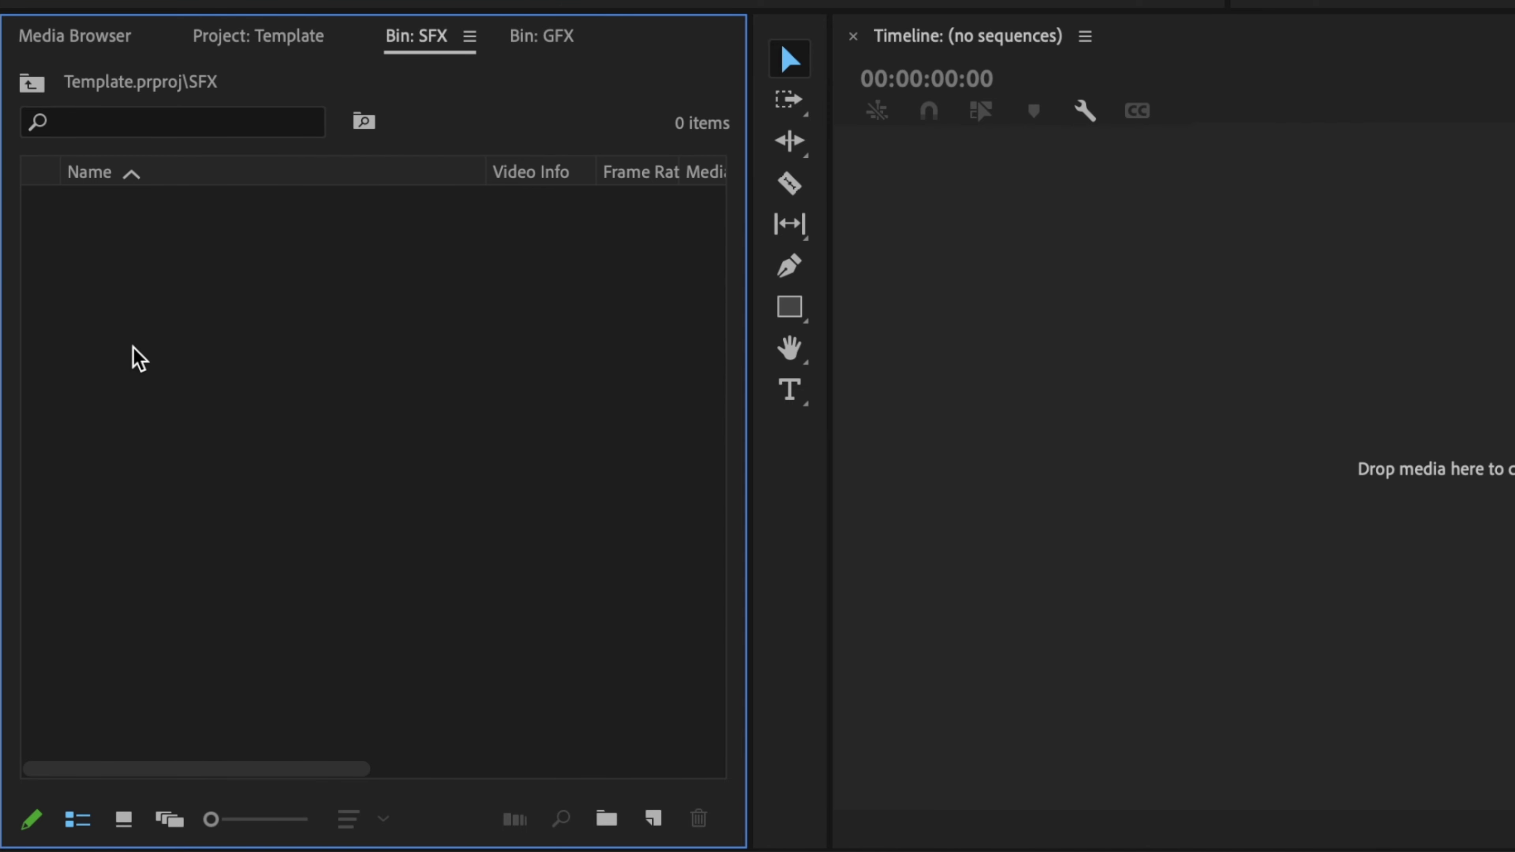
{"action": "double_click", "coordinate": [135, 355]}
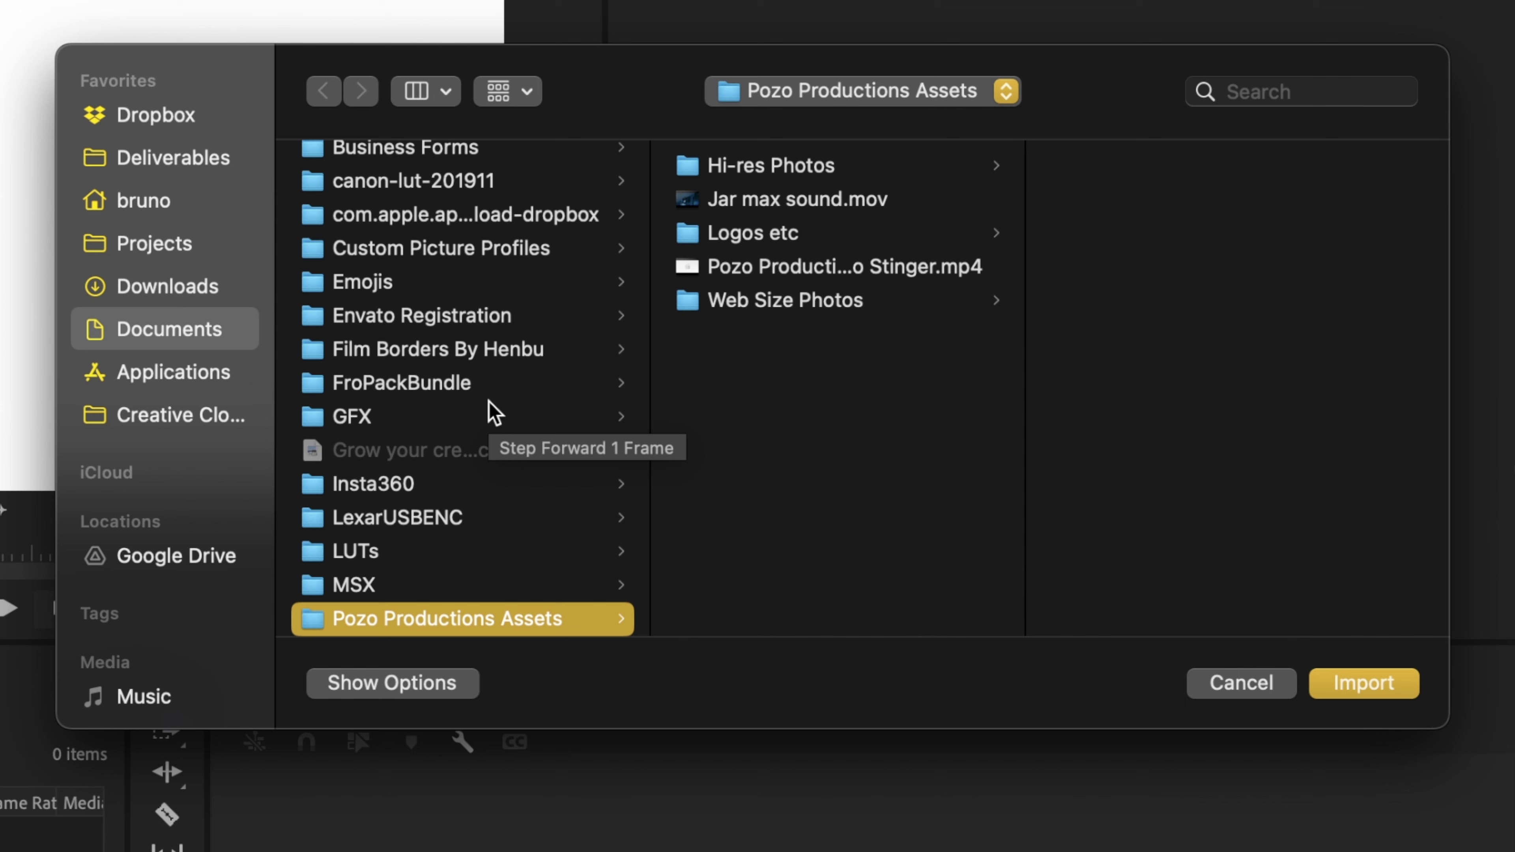
{"action": "scroll", "coordinate": [495, 412], "scroll_direction": "down", "scroll_amount": 3}
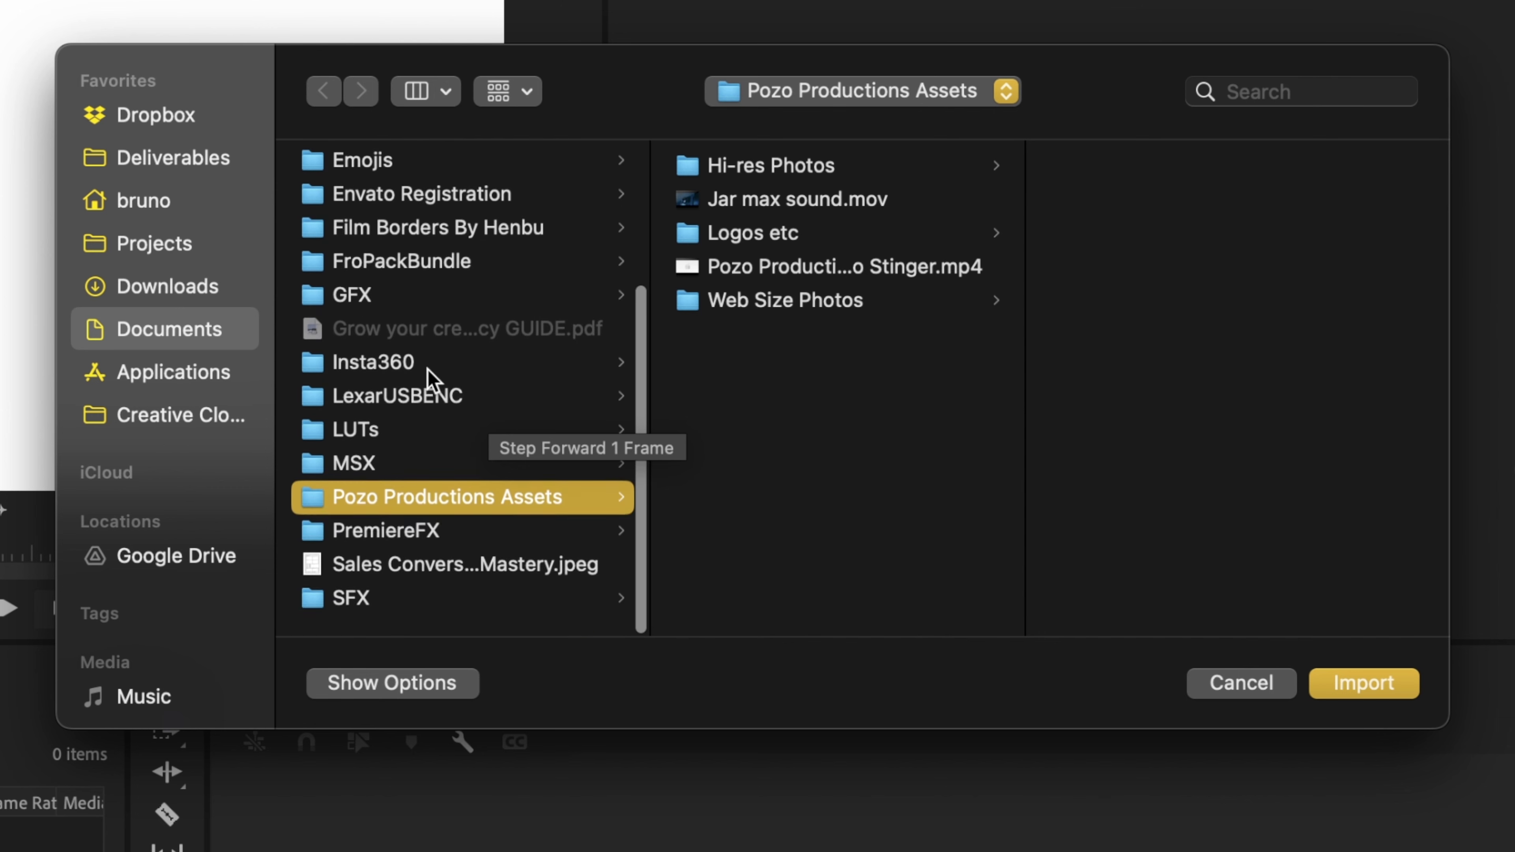
{"action": "left_click", "coordinate": [370, 604]}
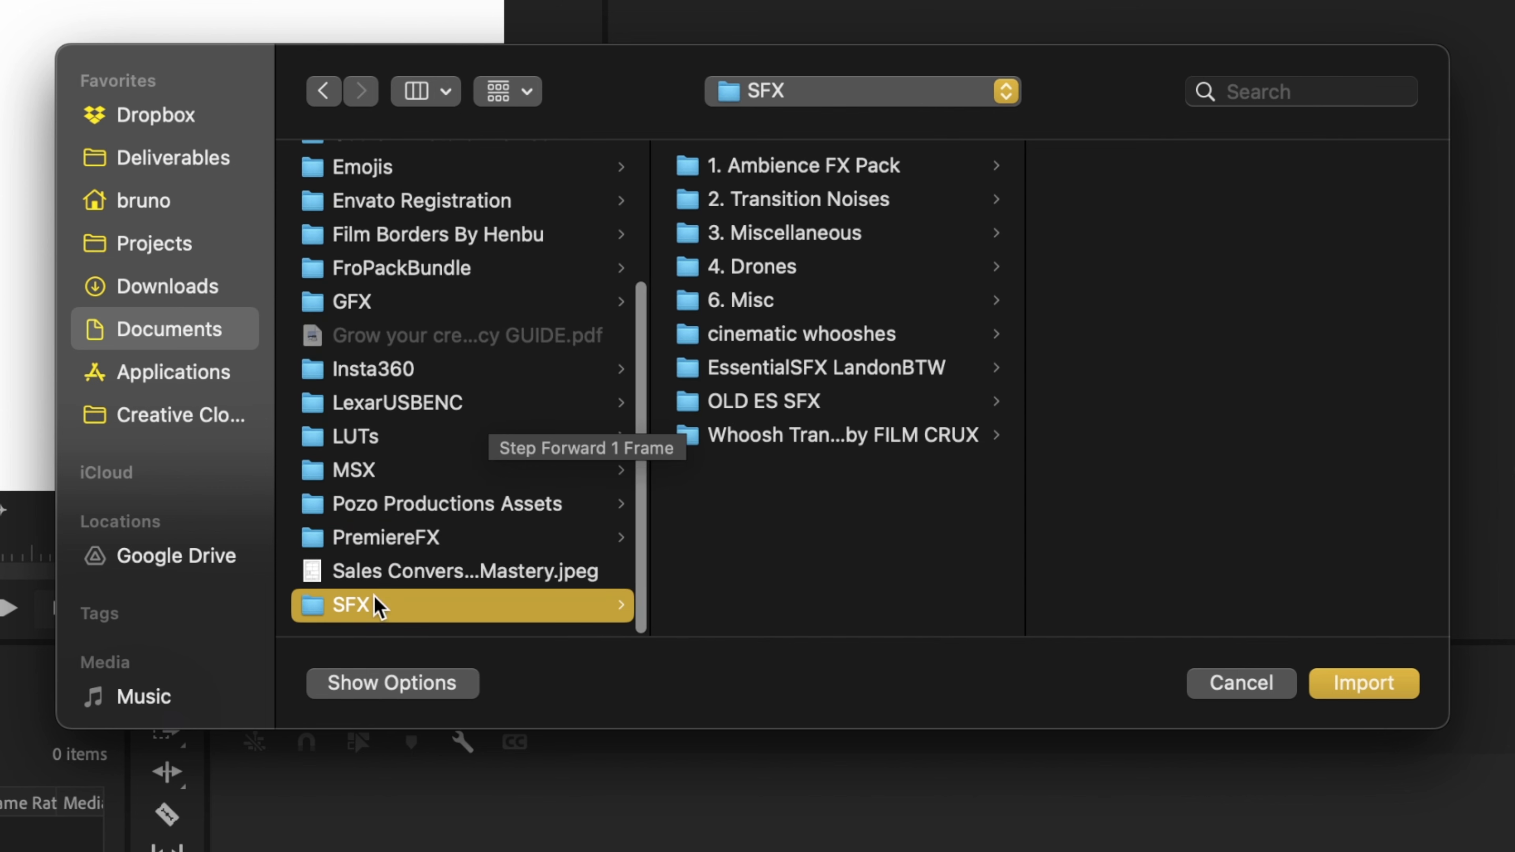
{"action": "left_click", "coordinate": [832, 162]}
{"action": "left_click", "coordinate": [767, 301], "text": "shift"}
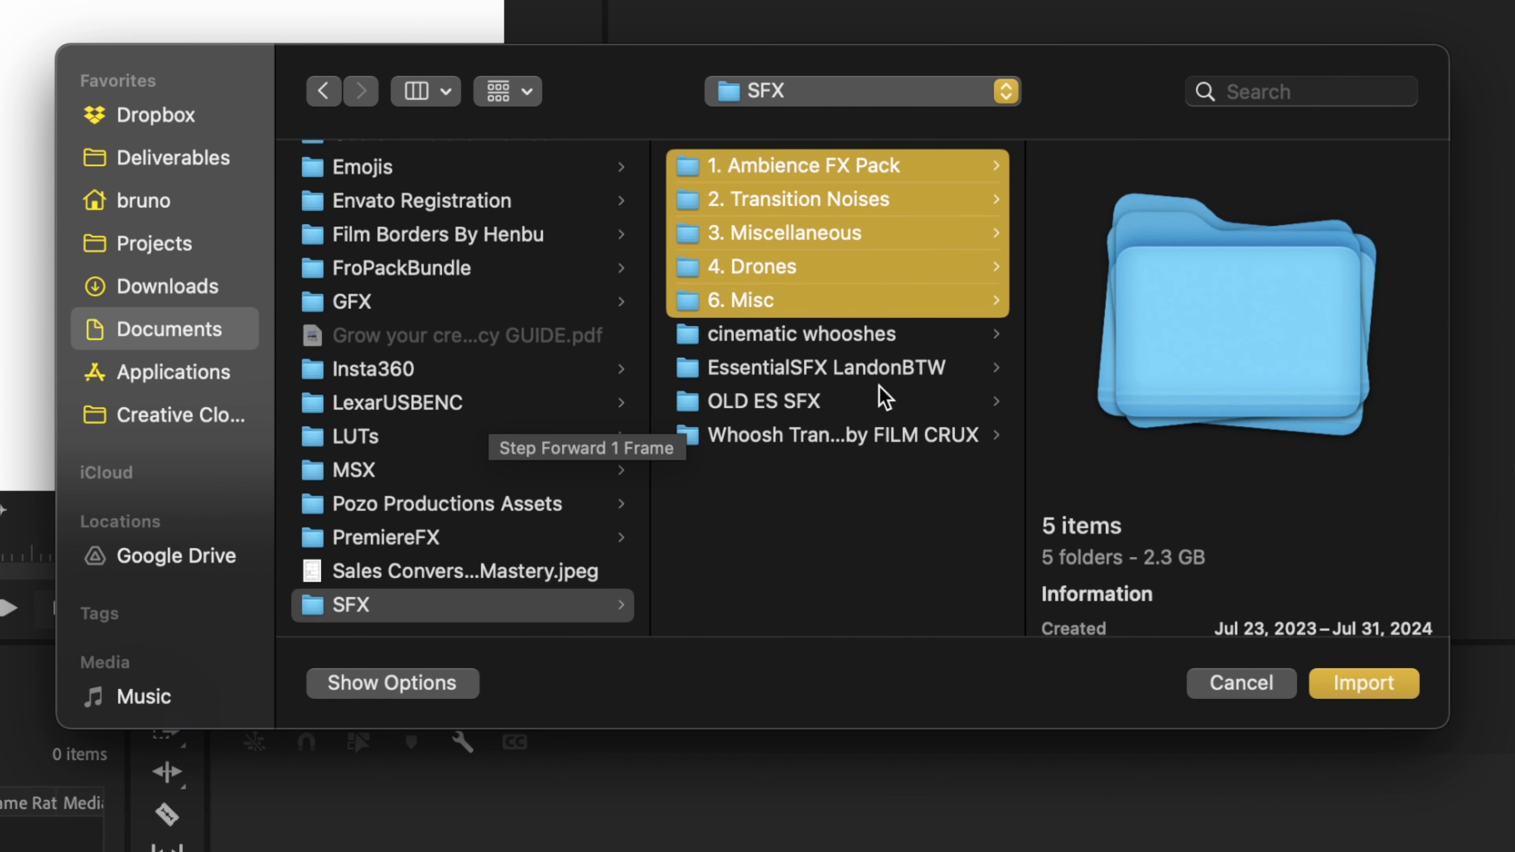
{"action": "left_click", "coordinate": [871, 372], "text": "shift"}
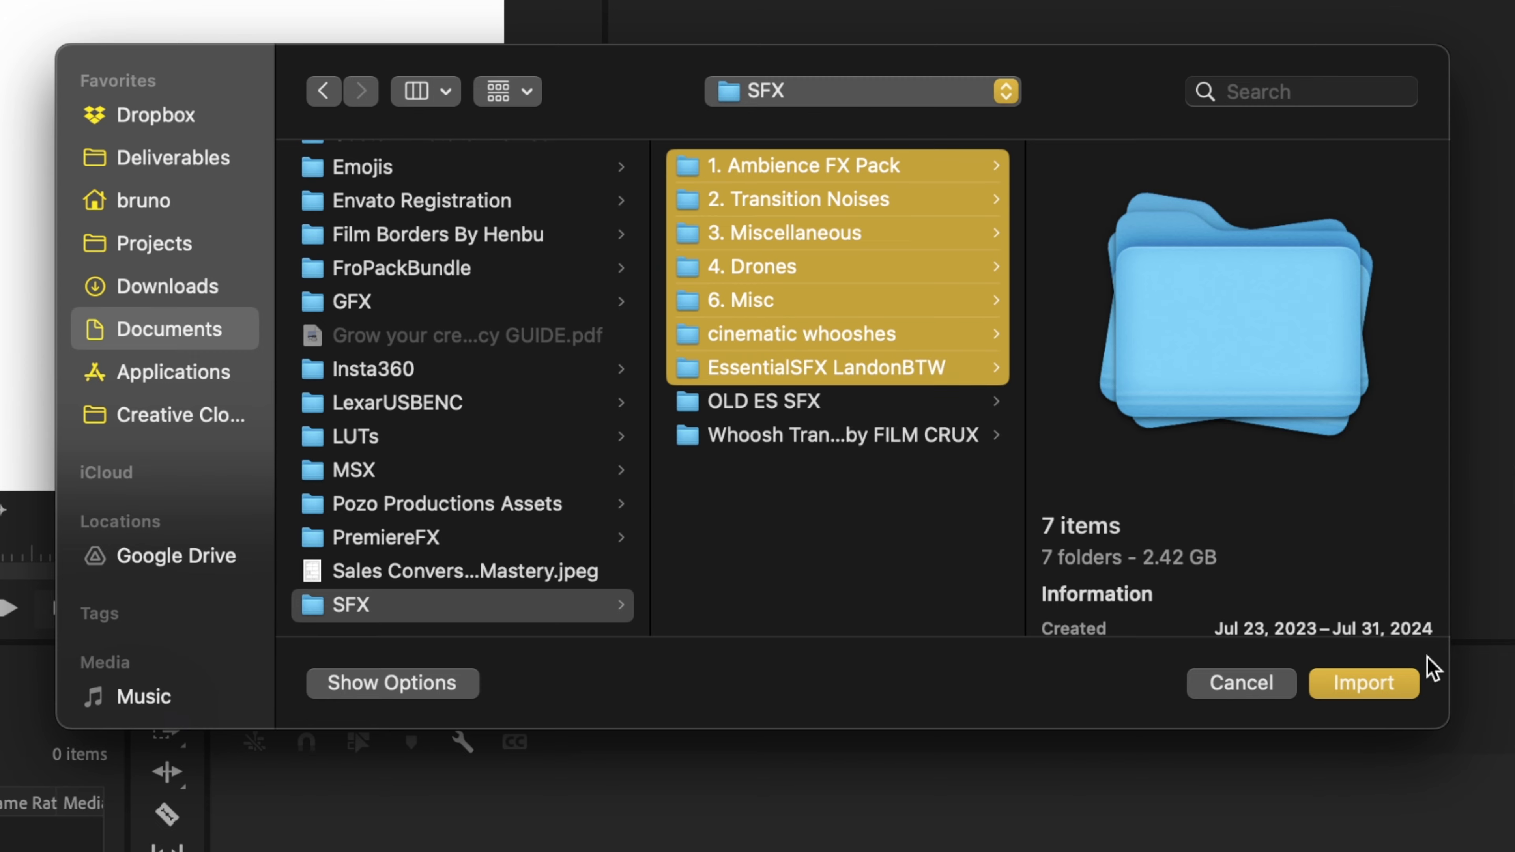
{"action": "left_click", "coordinate": [1384, 683]}
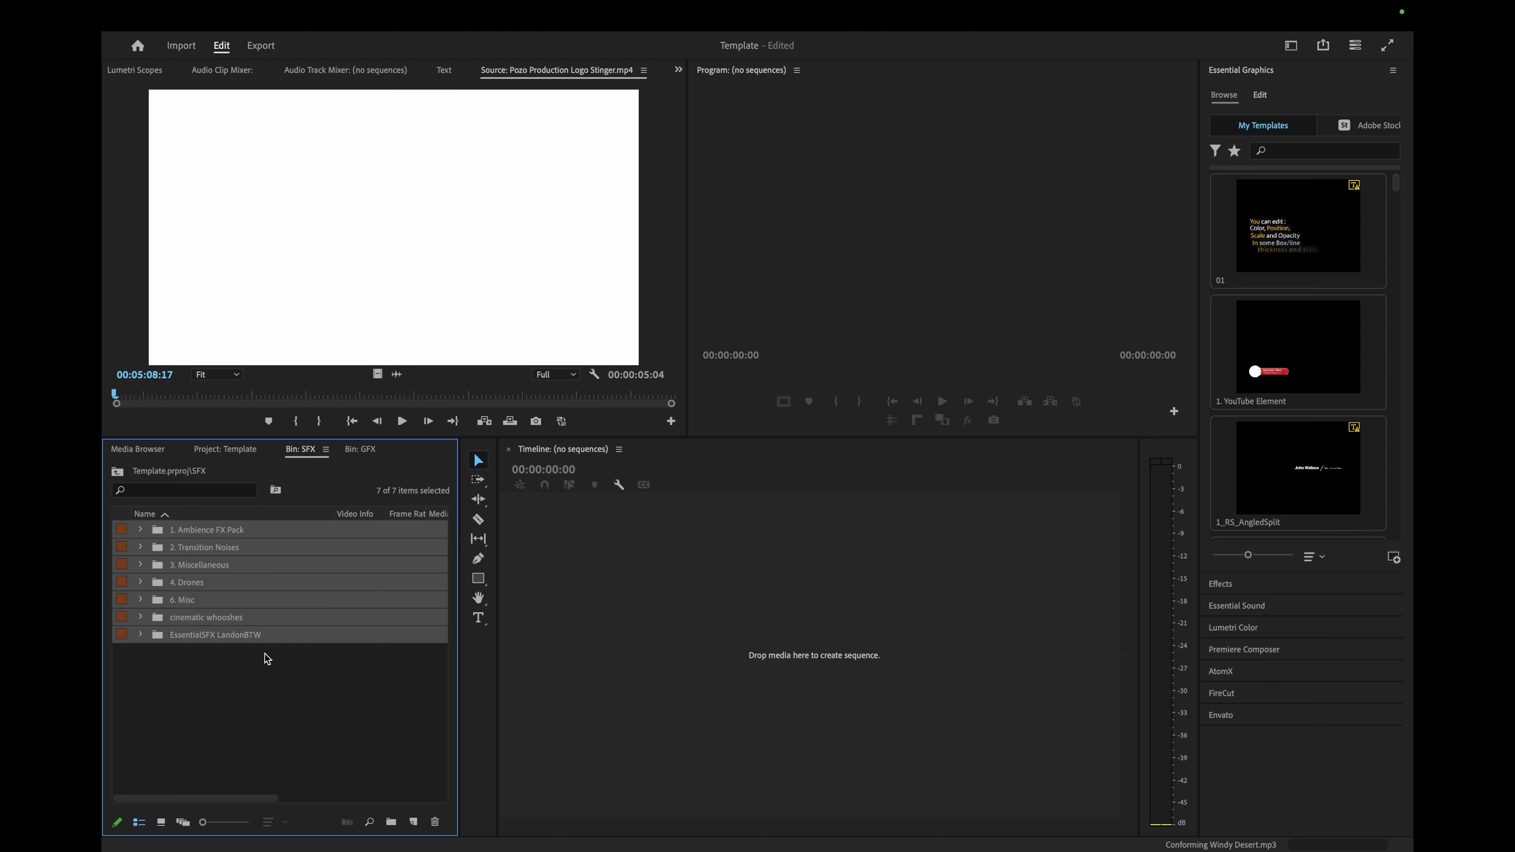
Return to the project root, collapse all the bins and save the Template project
{"action": "left_click", "coordinate": [84, 825]}
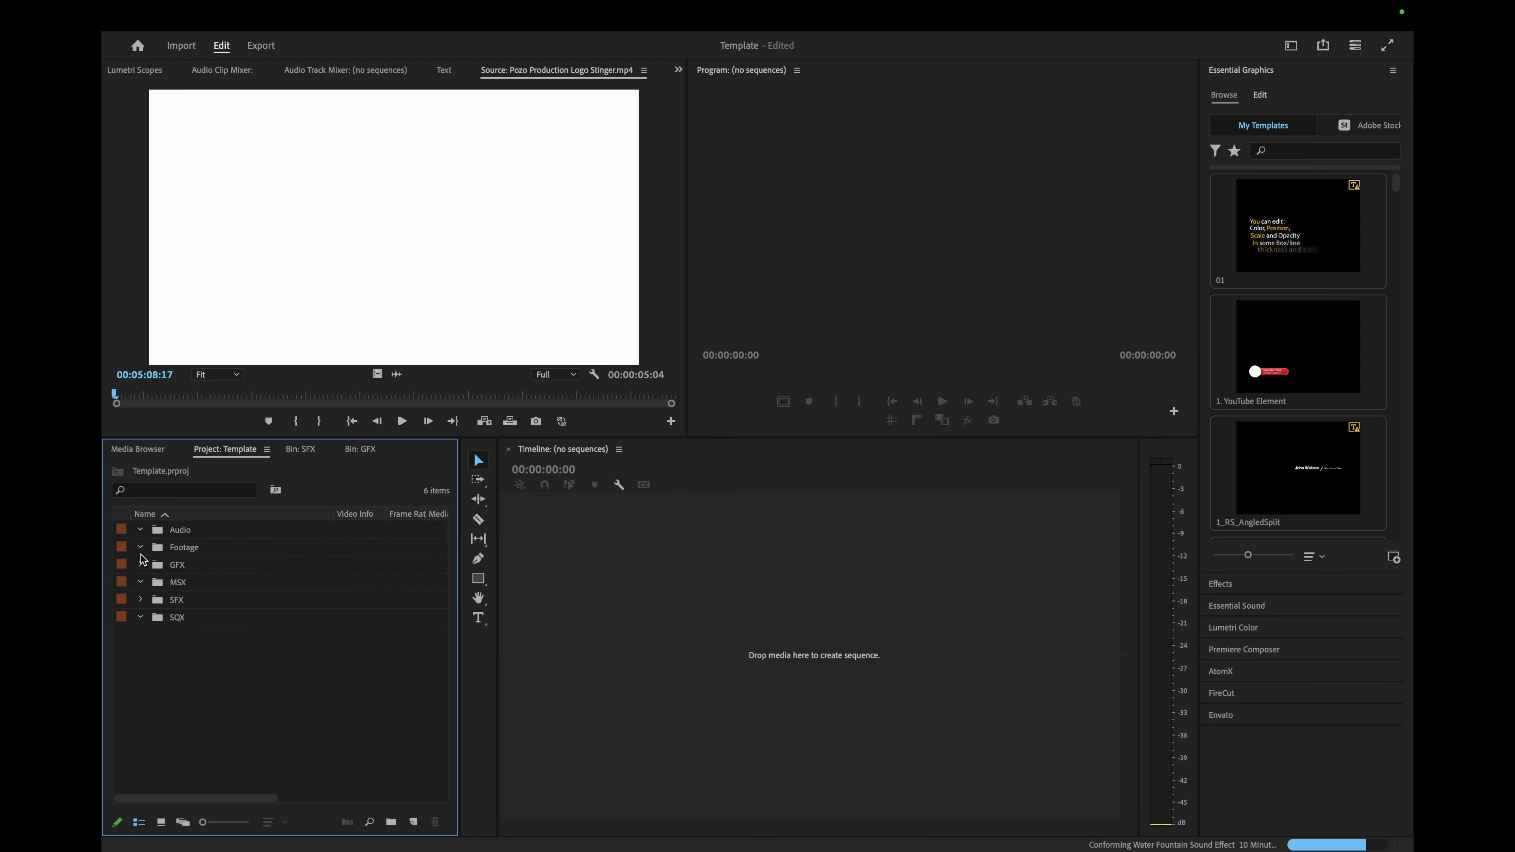
{"action": "left_click", "coordinate": [140, 564]}
{"action": "left_click", "coordinate": [140, 582]}
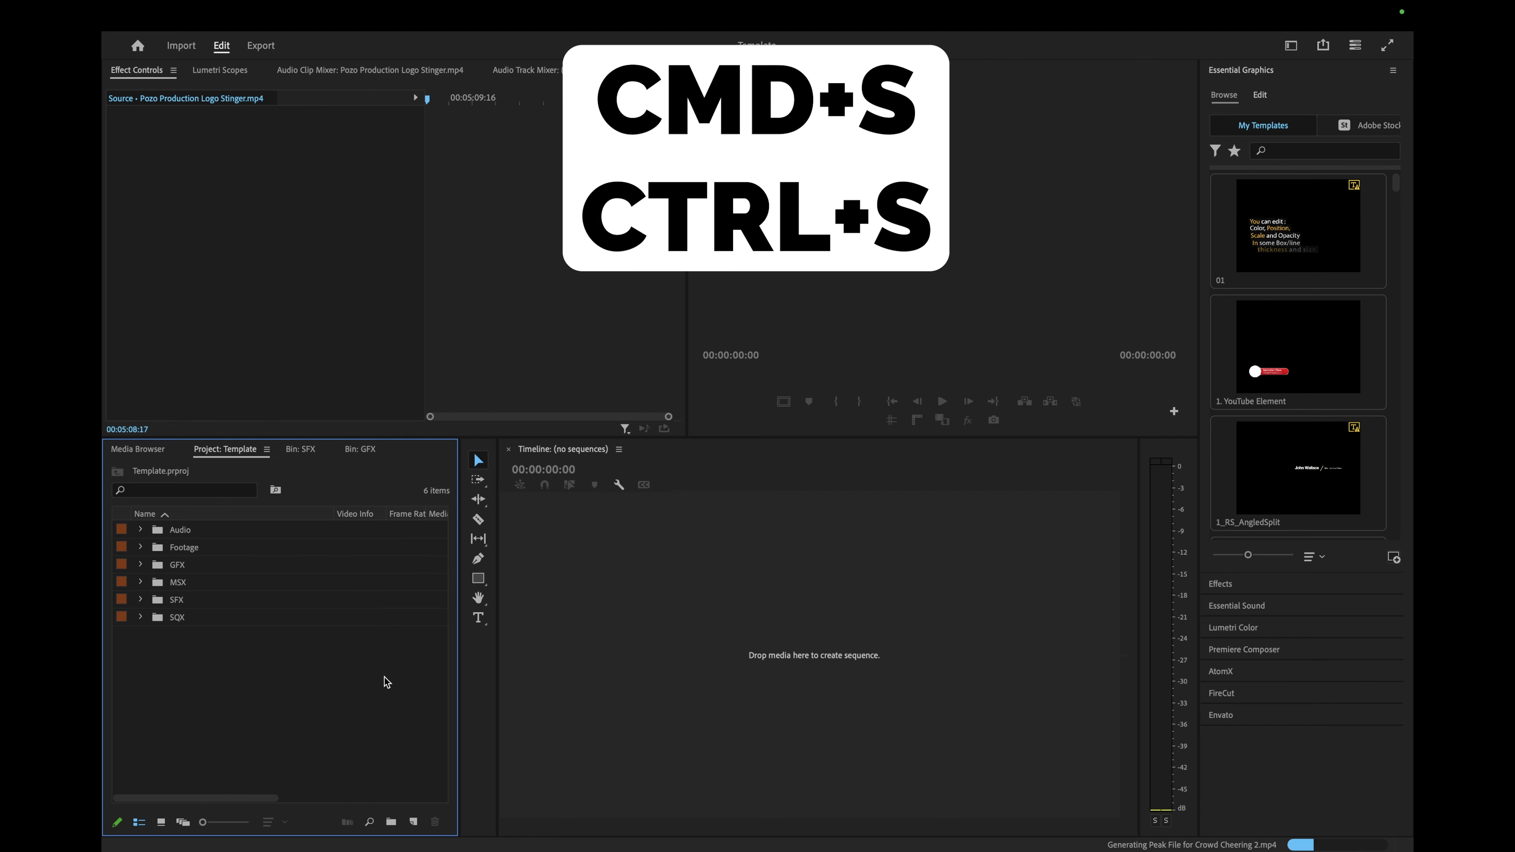
{"action": "key", "text": "super+s"}
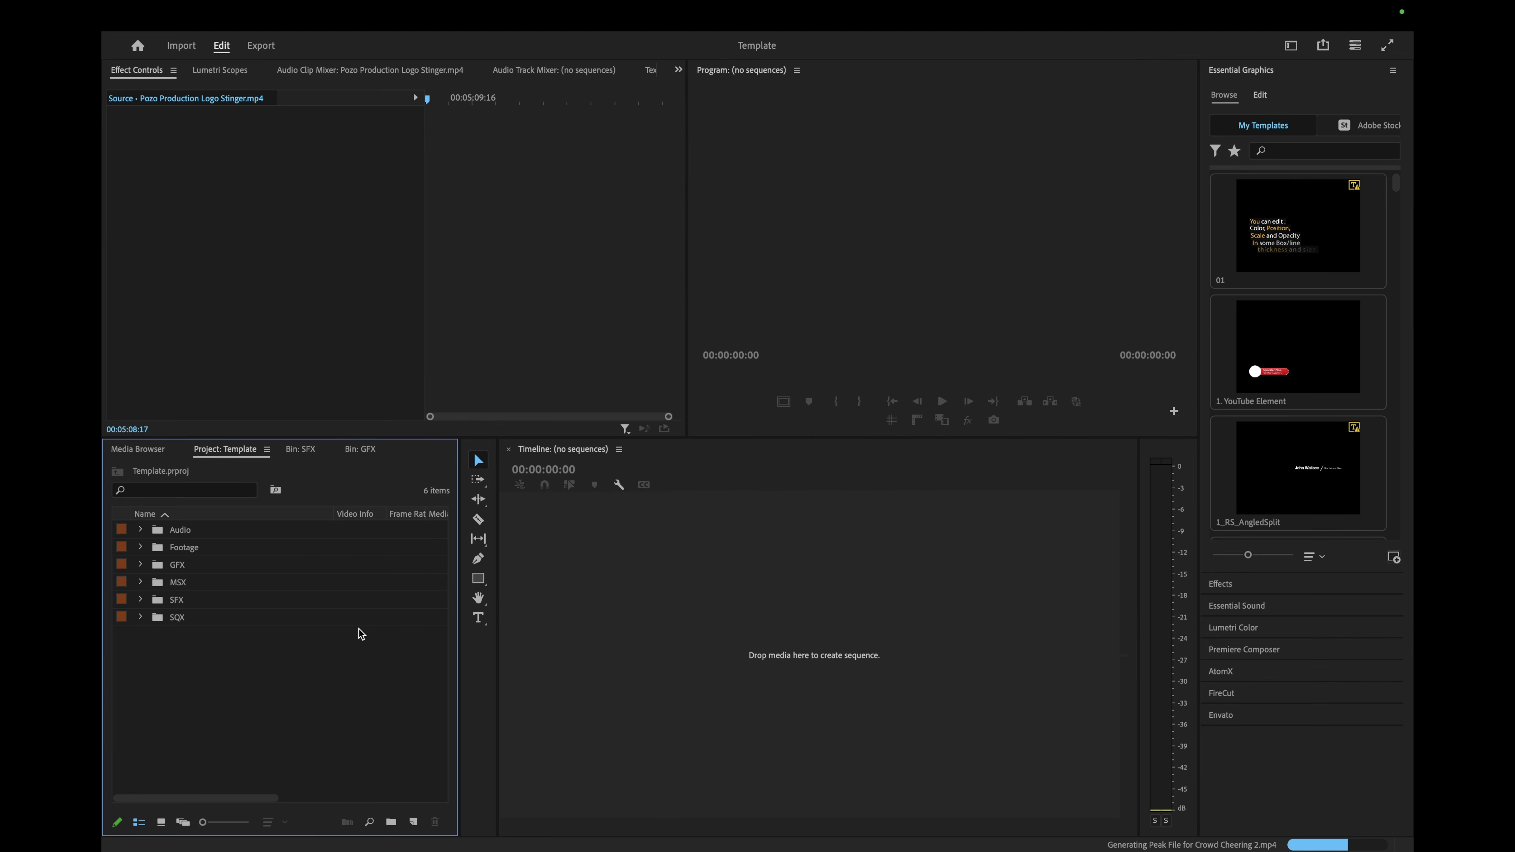
Review the contents of the GFX and SFX bins and collapse them again
{"action": "left_click", "coordinate": [140, 564]}
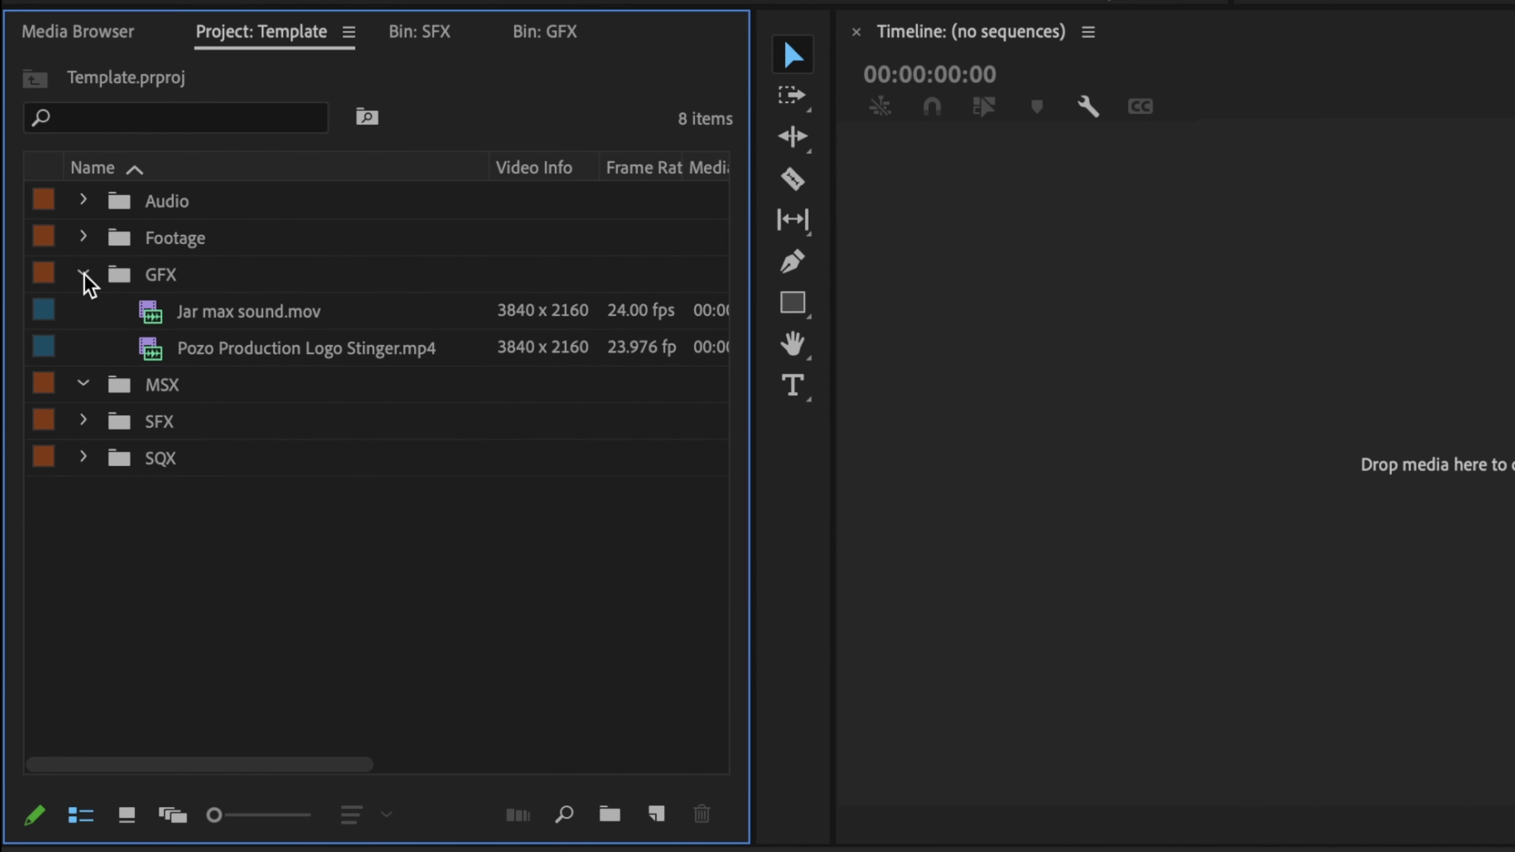
{"action": "left_click", "coordinate": [83, 274]}
{"action": "left_click", "coordinate": [83, 348]}
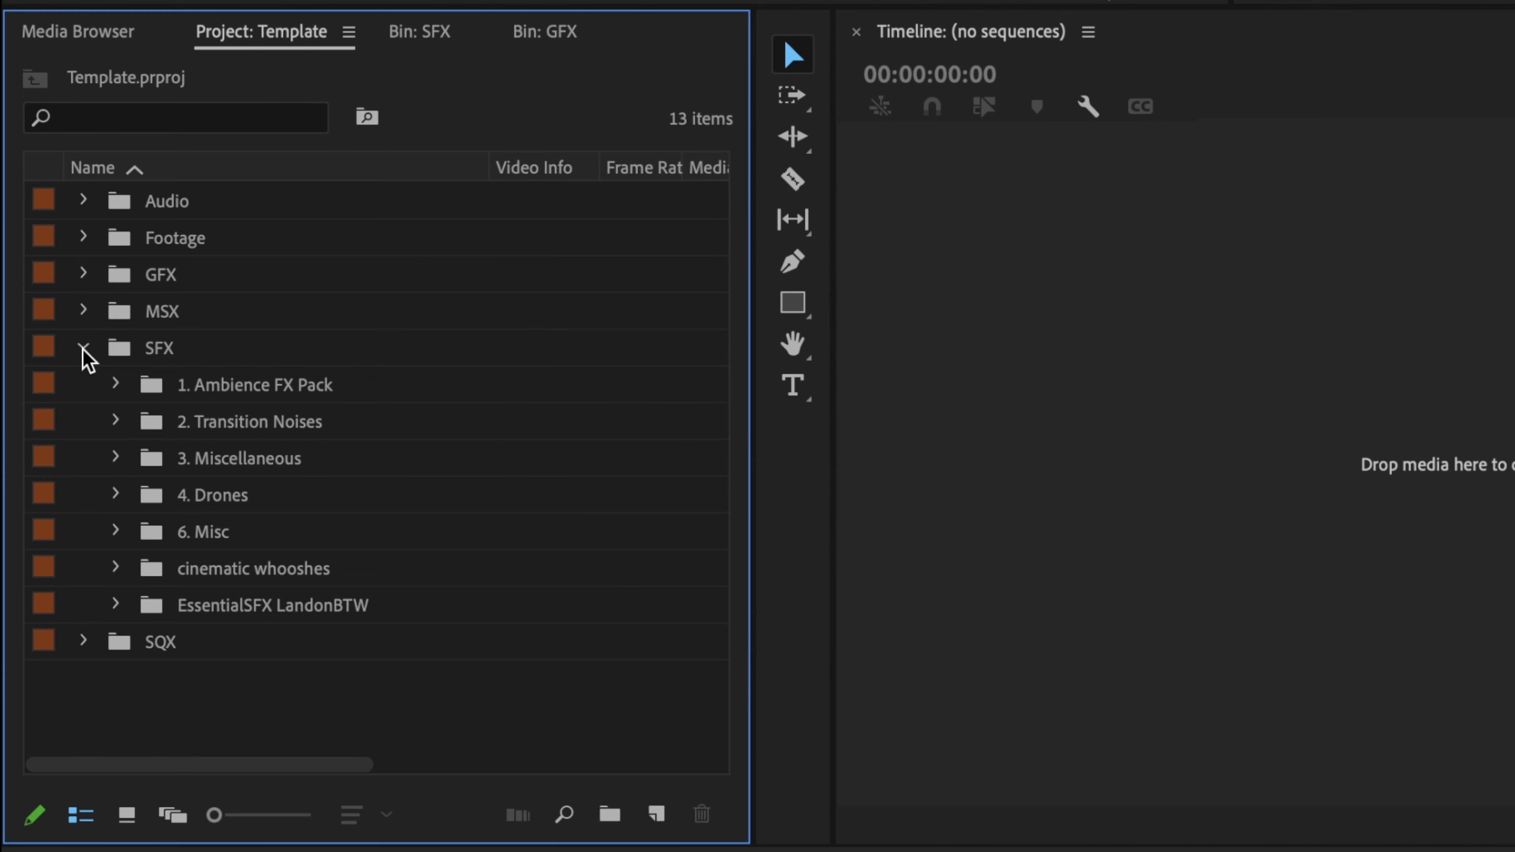
{"action": "left_click", "coordinate": [83, 348]}
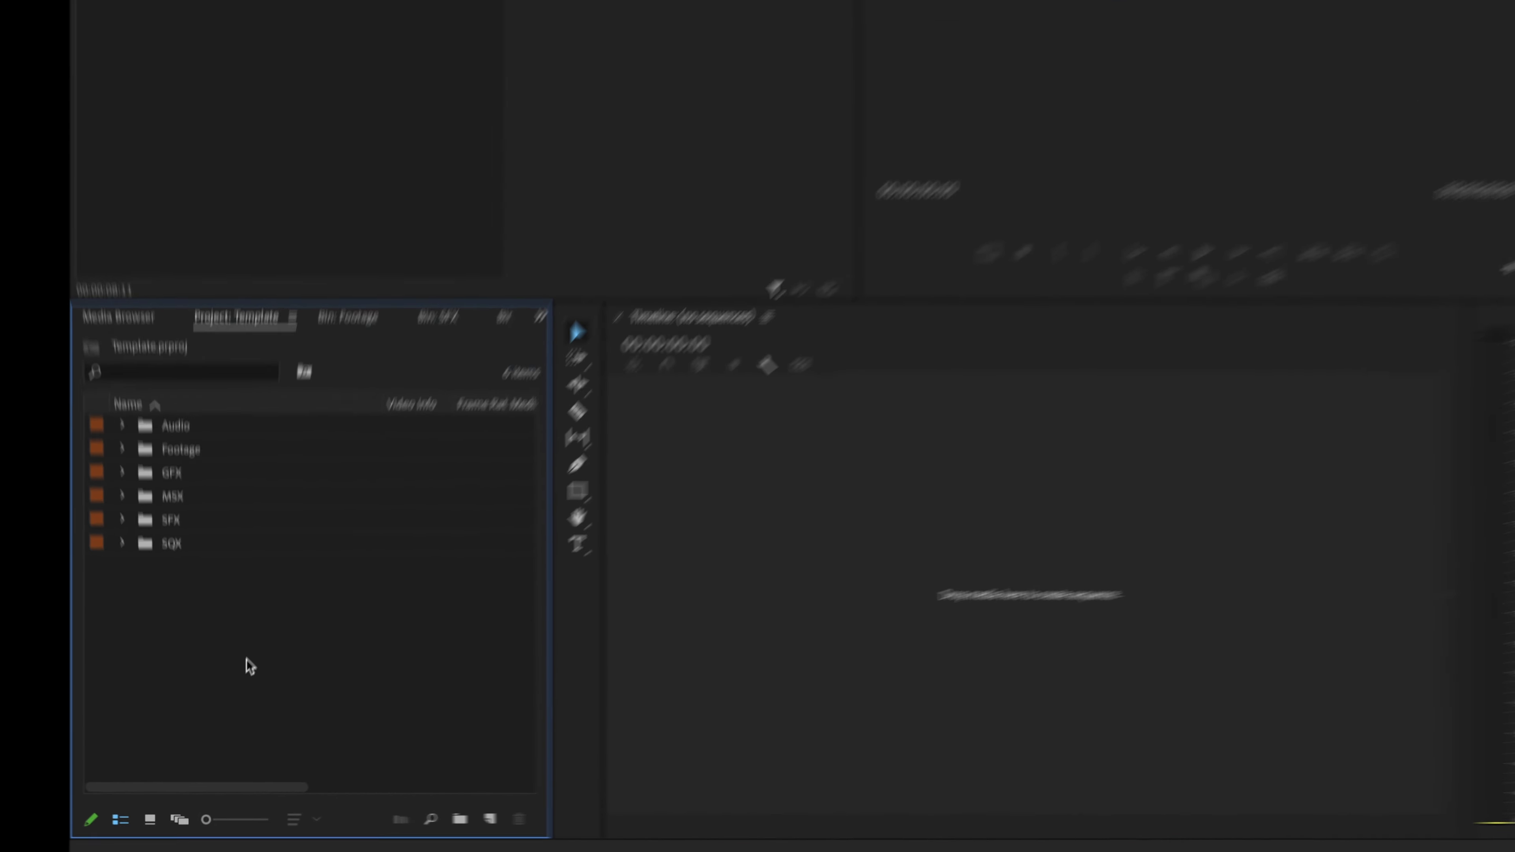
Create a bin named Smart Adjustment Layers in the project root
{"action": "key", "text": "ctrl+b"}
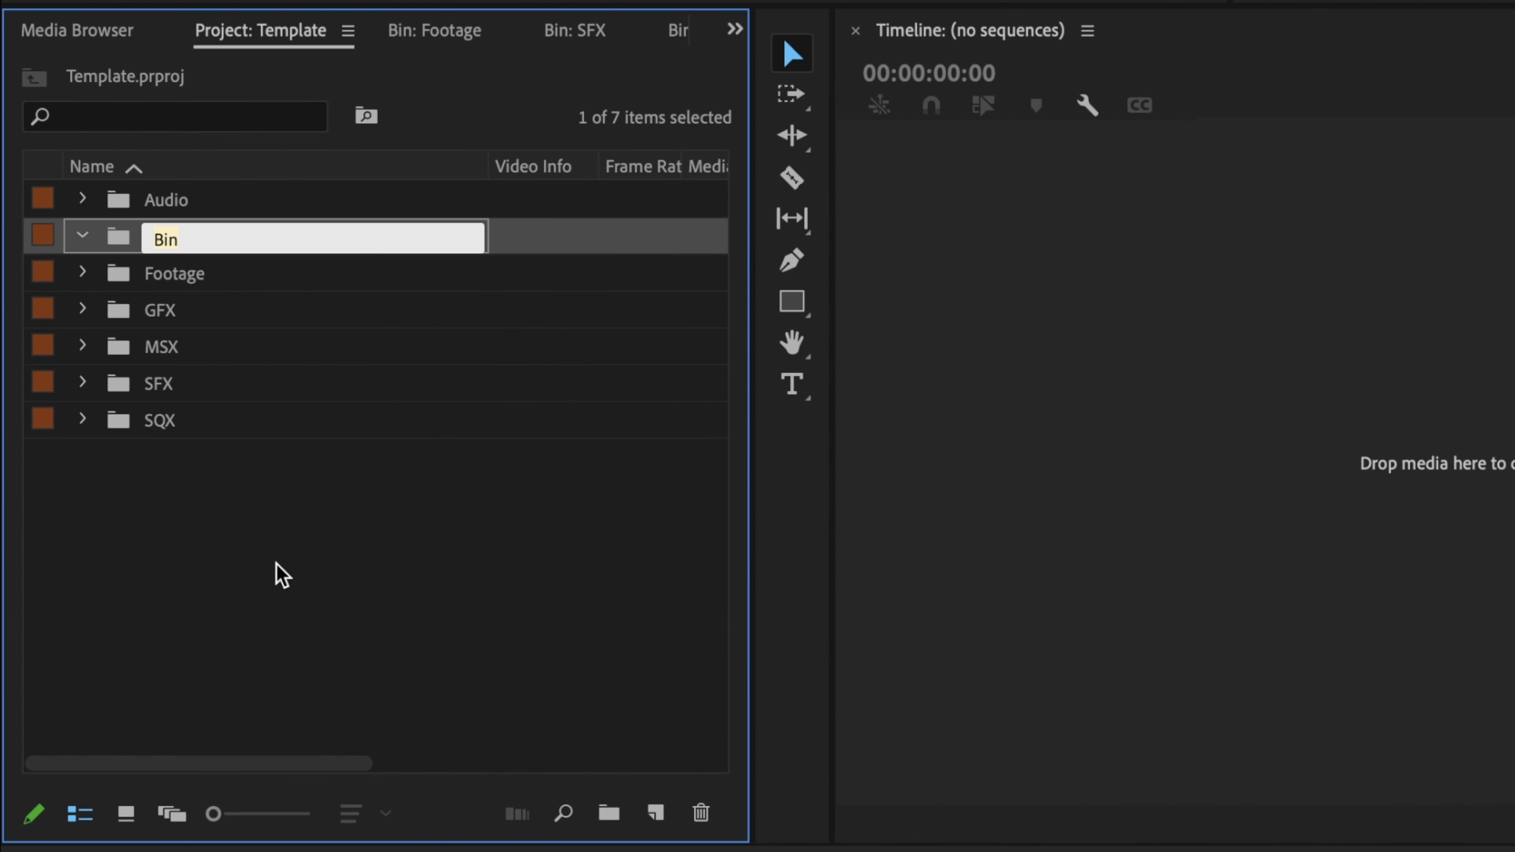
{"action": "type", "text": "Smart Adjustment Layers"}
{"action": "key", "text": "Tab"}
Add a 3840 x 2160 adjustment layer at 23.976 fps with square pixels to the Smart Adjustment Layers bin
{"action": "double_click", "coordinate": [124, 244]}
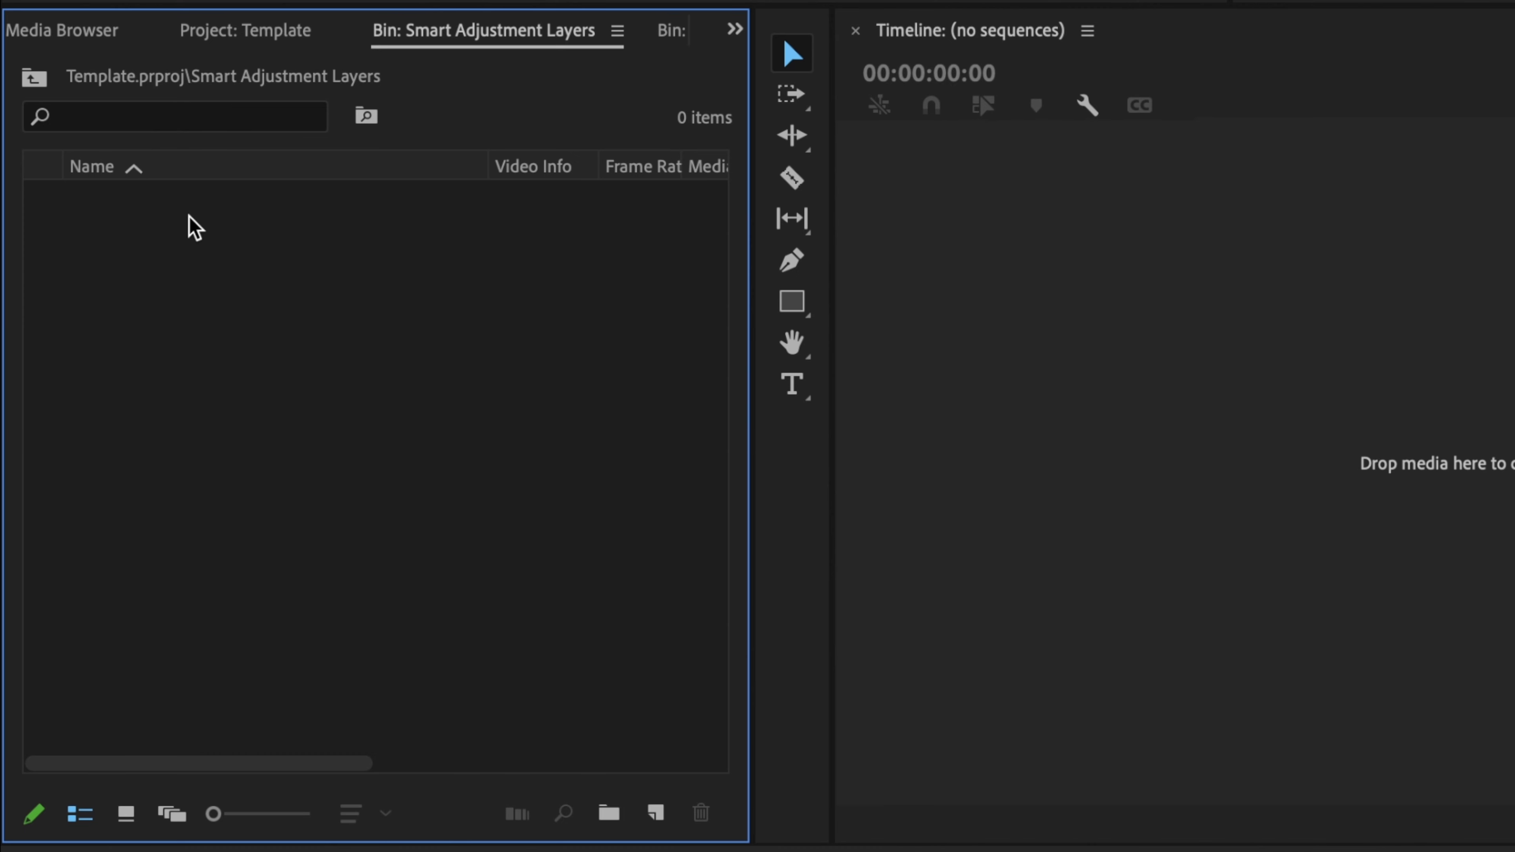
{"action": "right_click", "coordinate": [216, 226]}
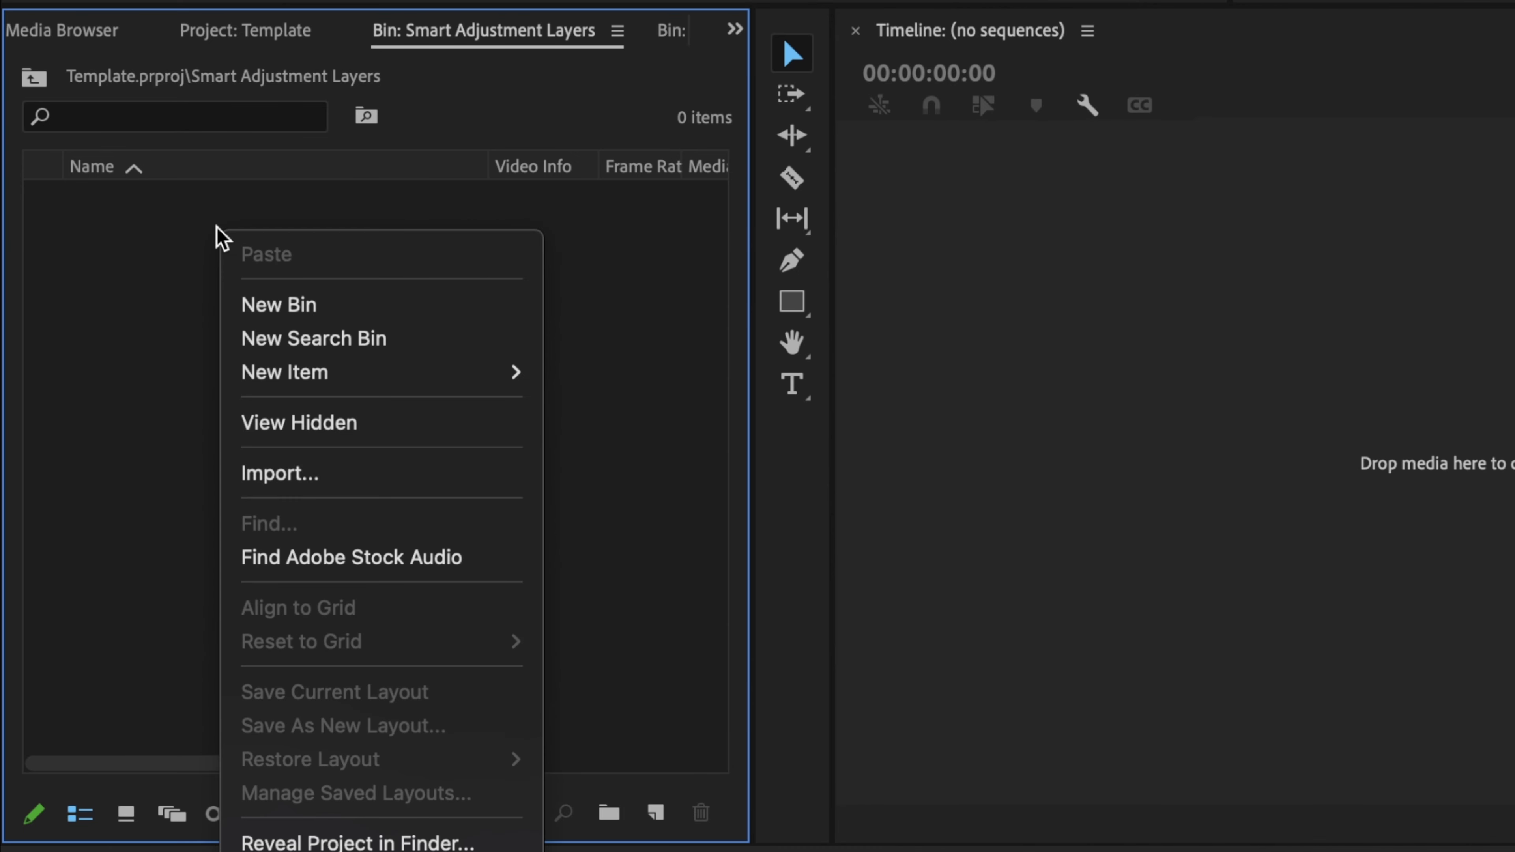
{"action": "mouse_move", "coordinate": [413, 370]}
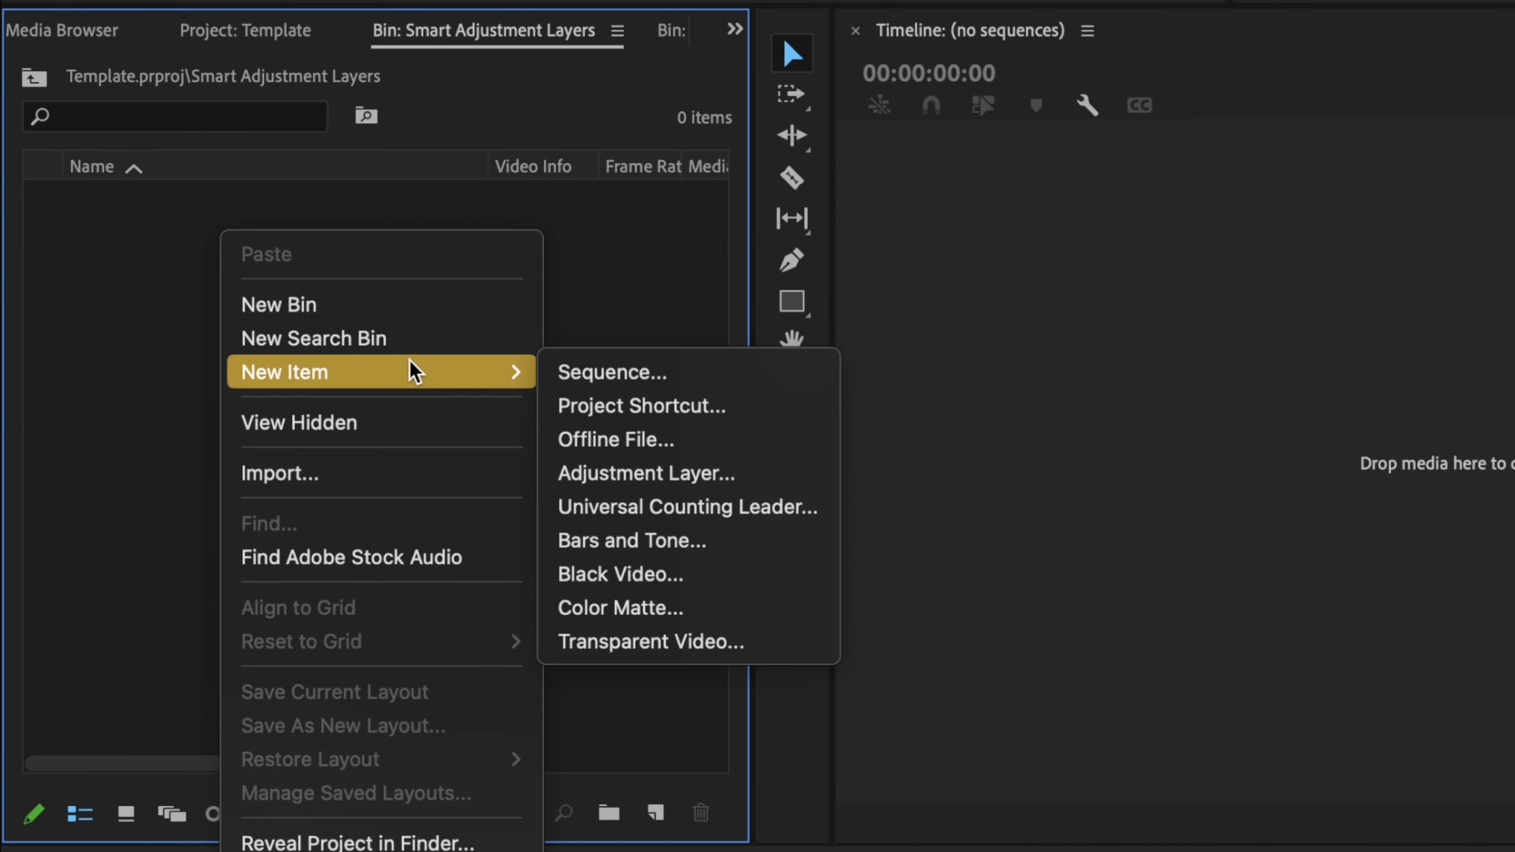
{"action": "left_click", "coordinate": [656, 476]}
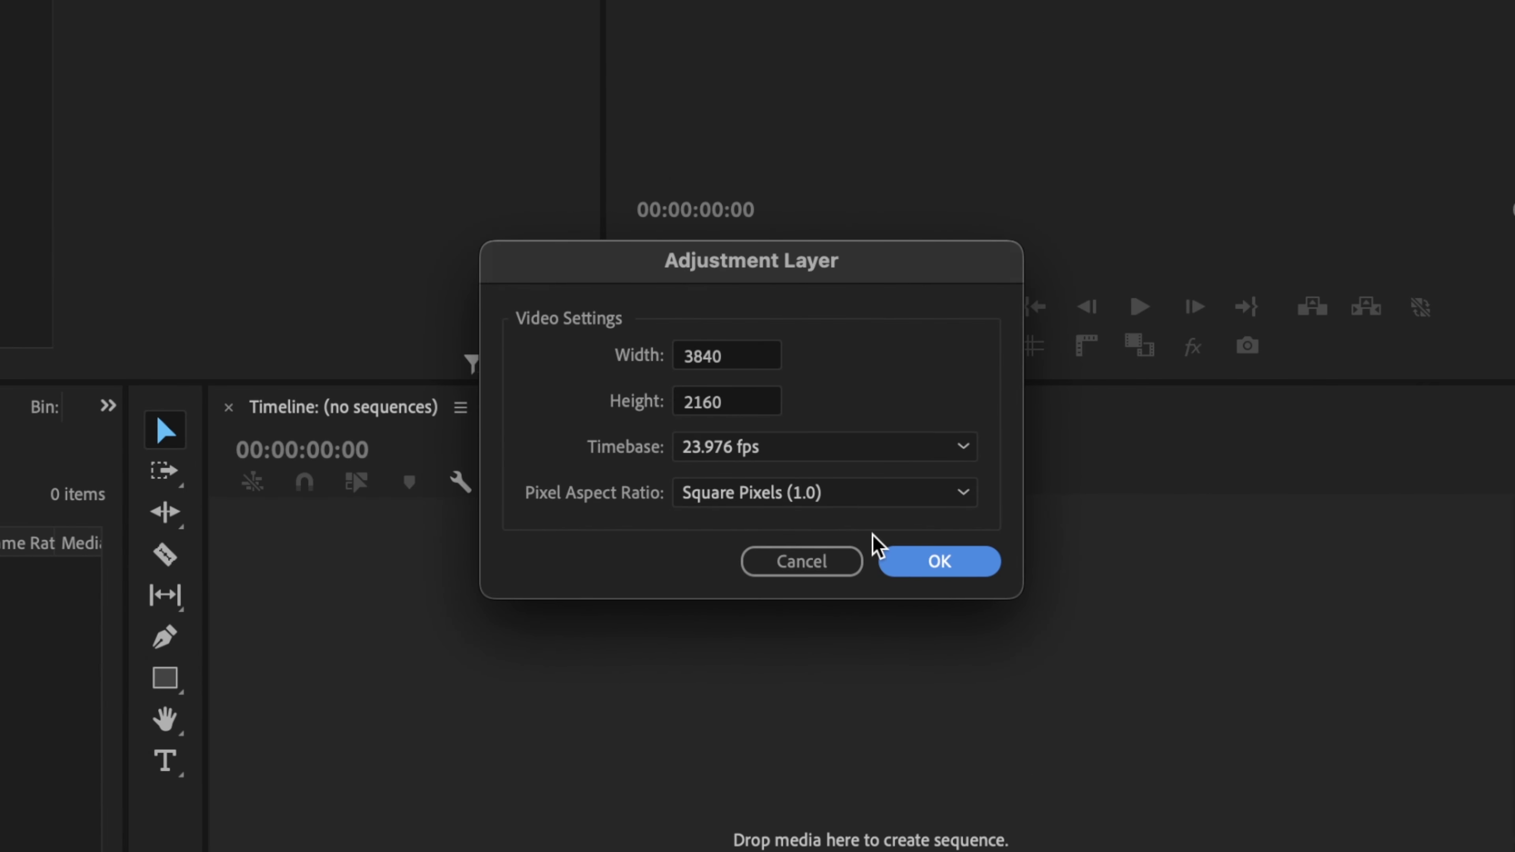
{"action": "left_click", "coordinate": [918, 562]}
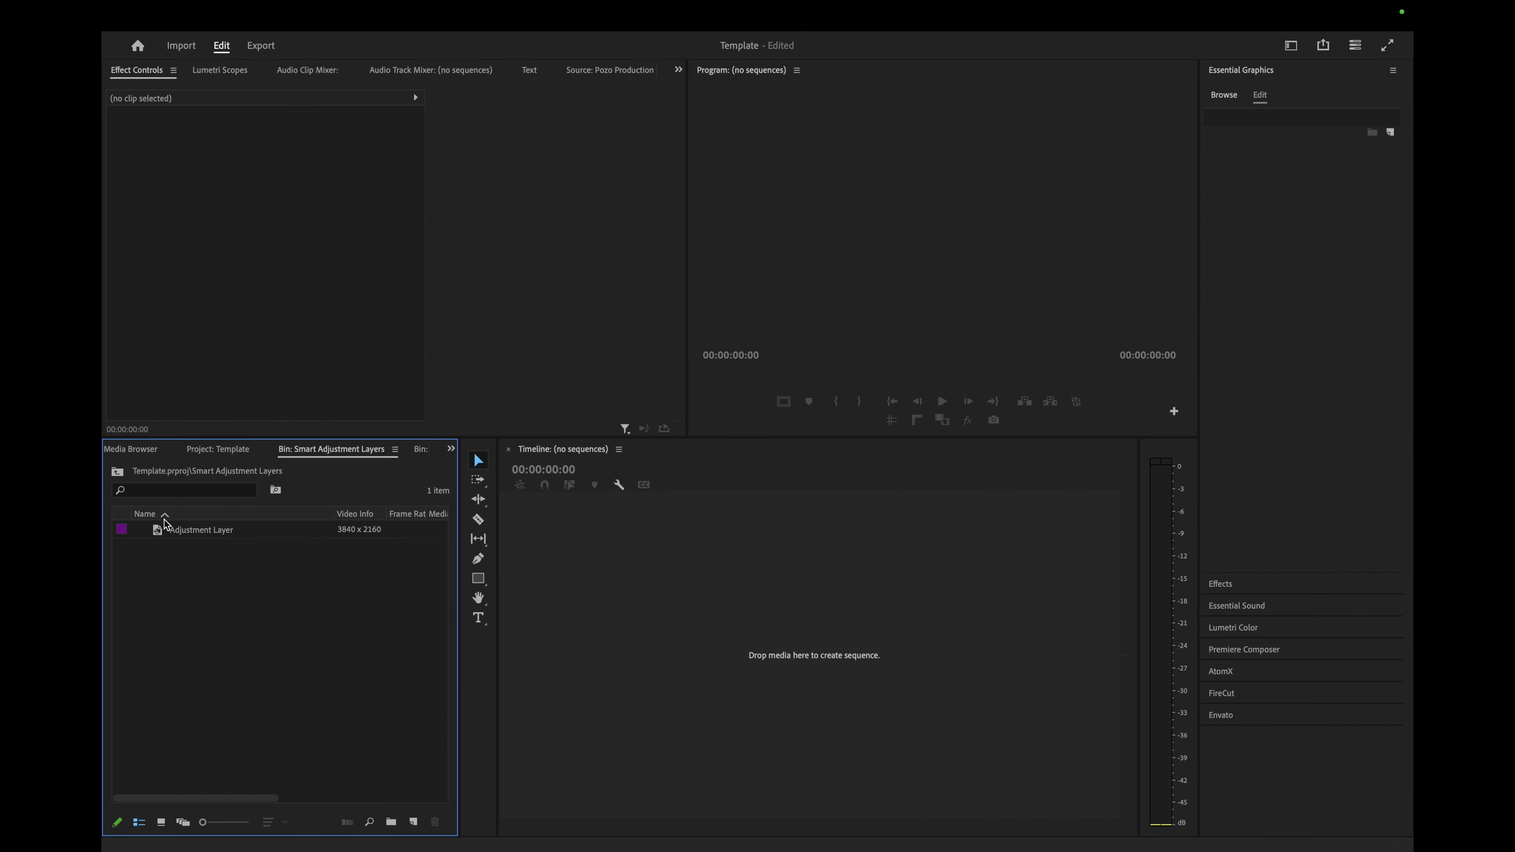
Build a sequence with the adjustment layer on track V2 and the R6II4286.MP4 footage beneath it on V1
{"action": "left_click_drag", "start_coordinate": [160, 533], "coordinate": [609, 592]}
{"action": "left_click_drag", "start_coordinate": [713, 644], "coordinate": [716, 615]}
{"action": "left_click", "coordinate": [334, 631]}
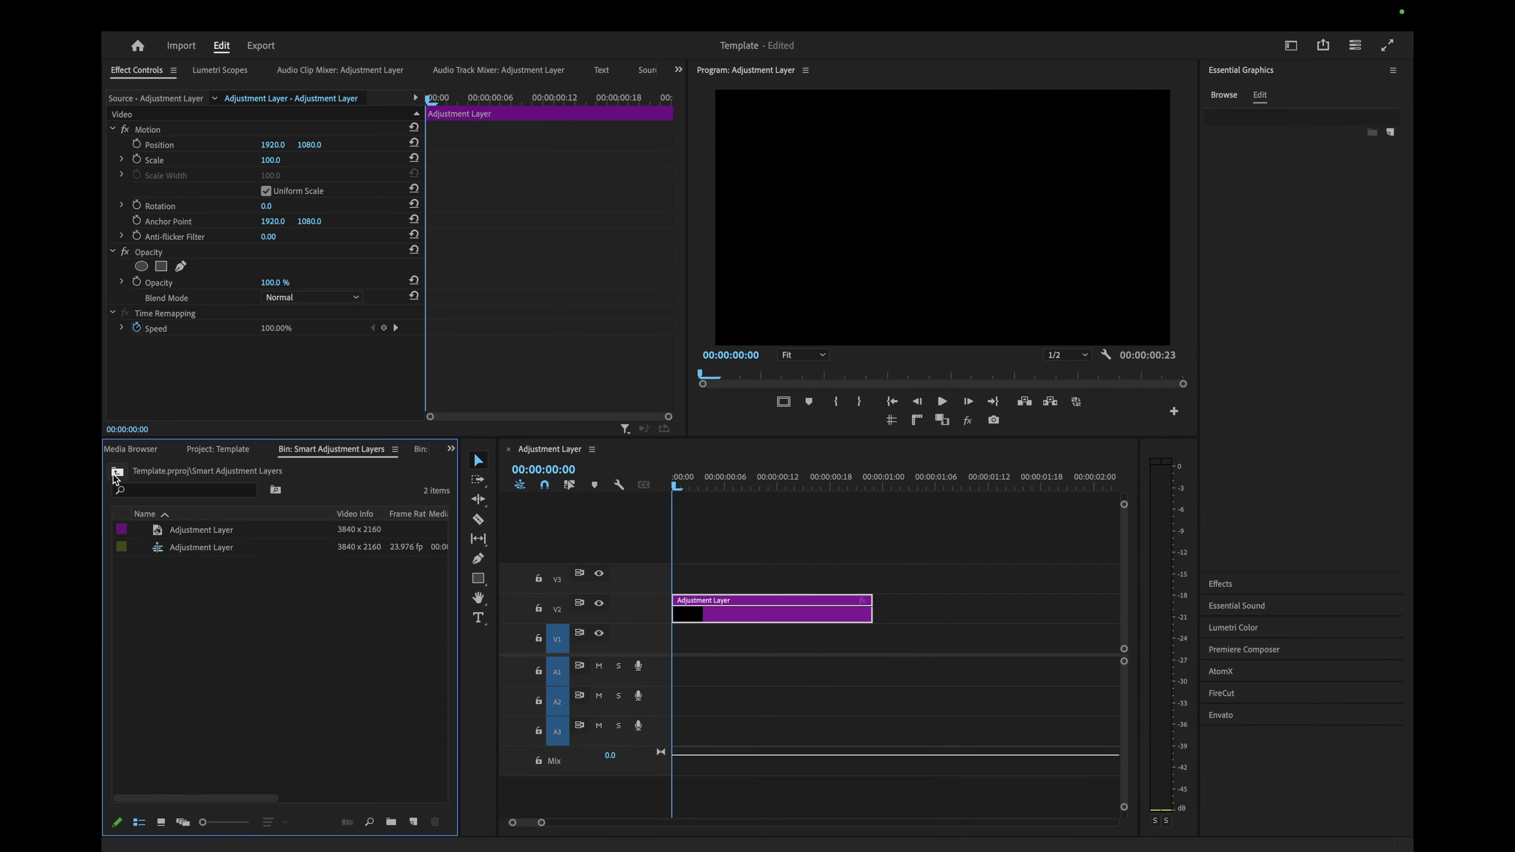
{"action": "left_click", "coordinate": [117, 476]}
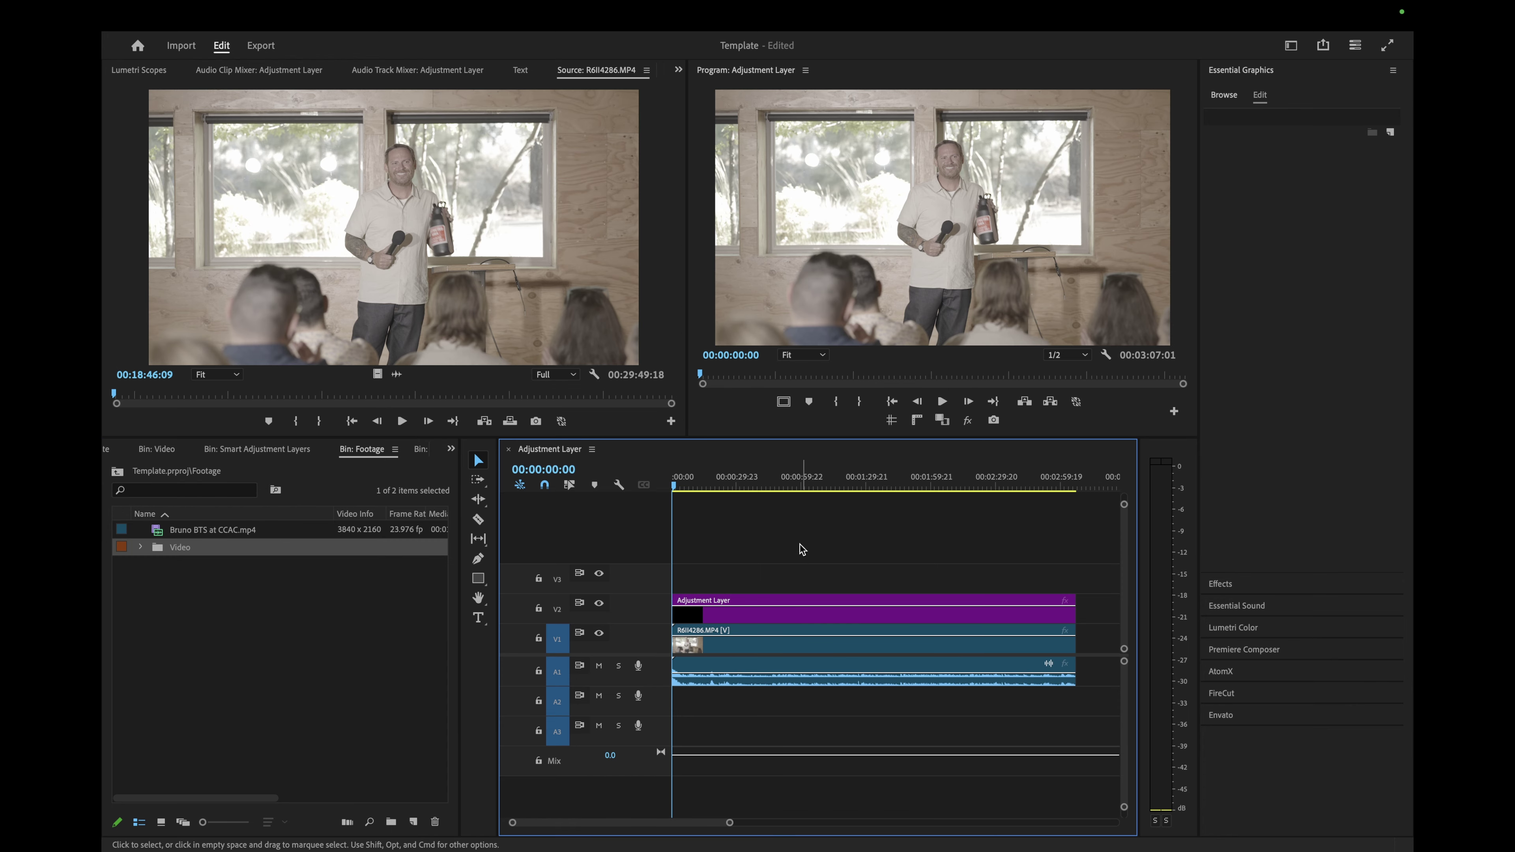
Show the timeline adjustment layer in Effect Controls and switch from its clip-level effects to its source-level effects
{"action": "left_click", "coordinate": [678, 70]}
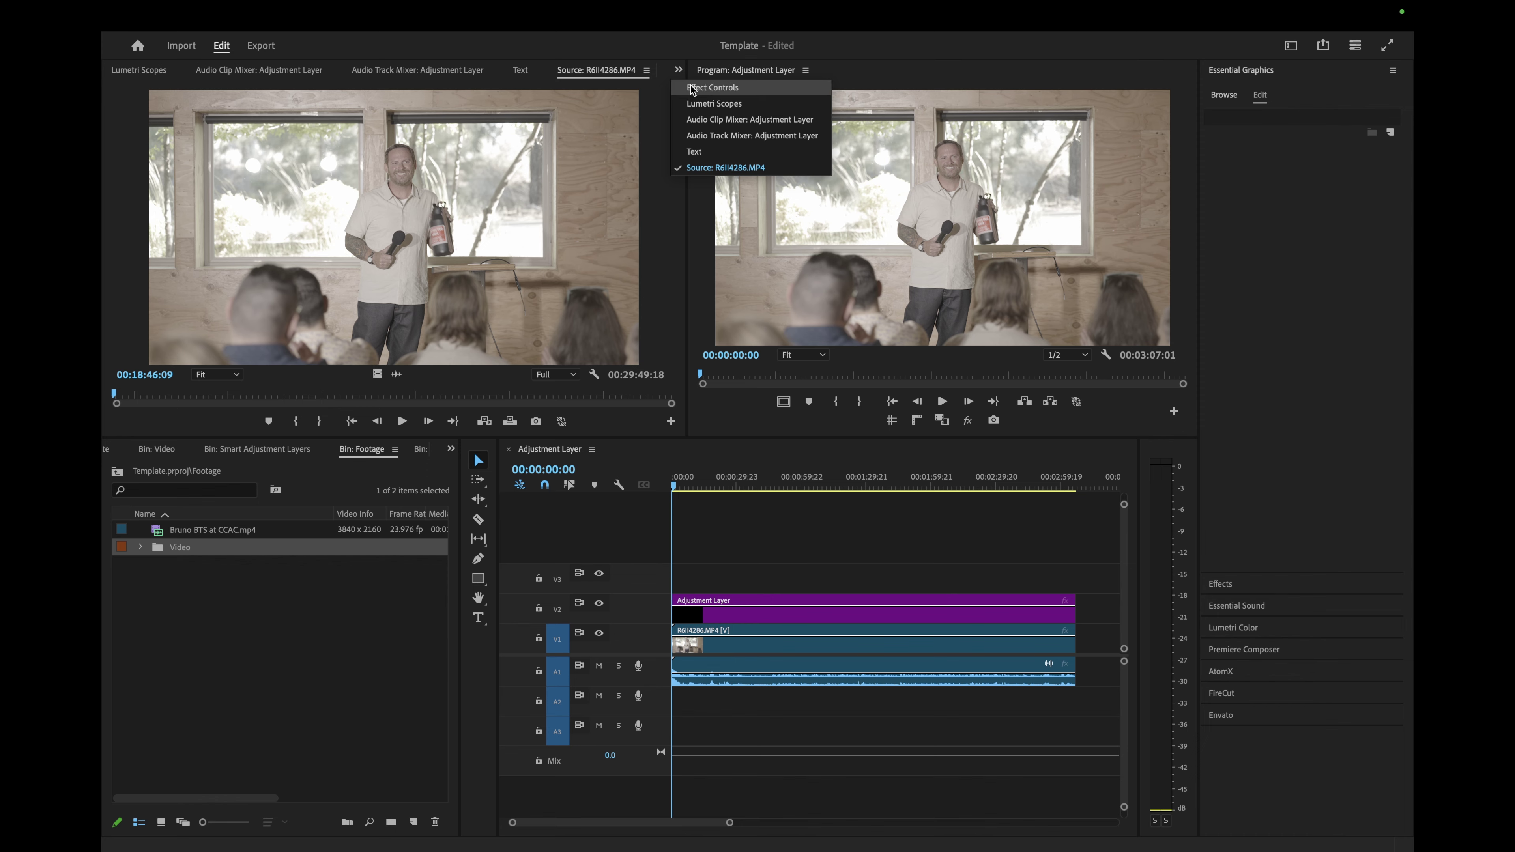
{"action": "left_click", "coordinate": [692, 89]}
{"action": "left_click", "coordinate": [872, 573]}
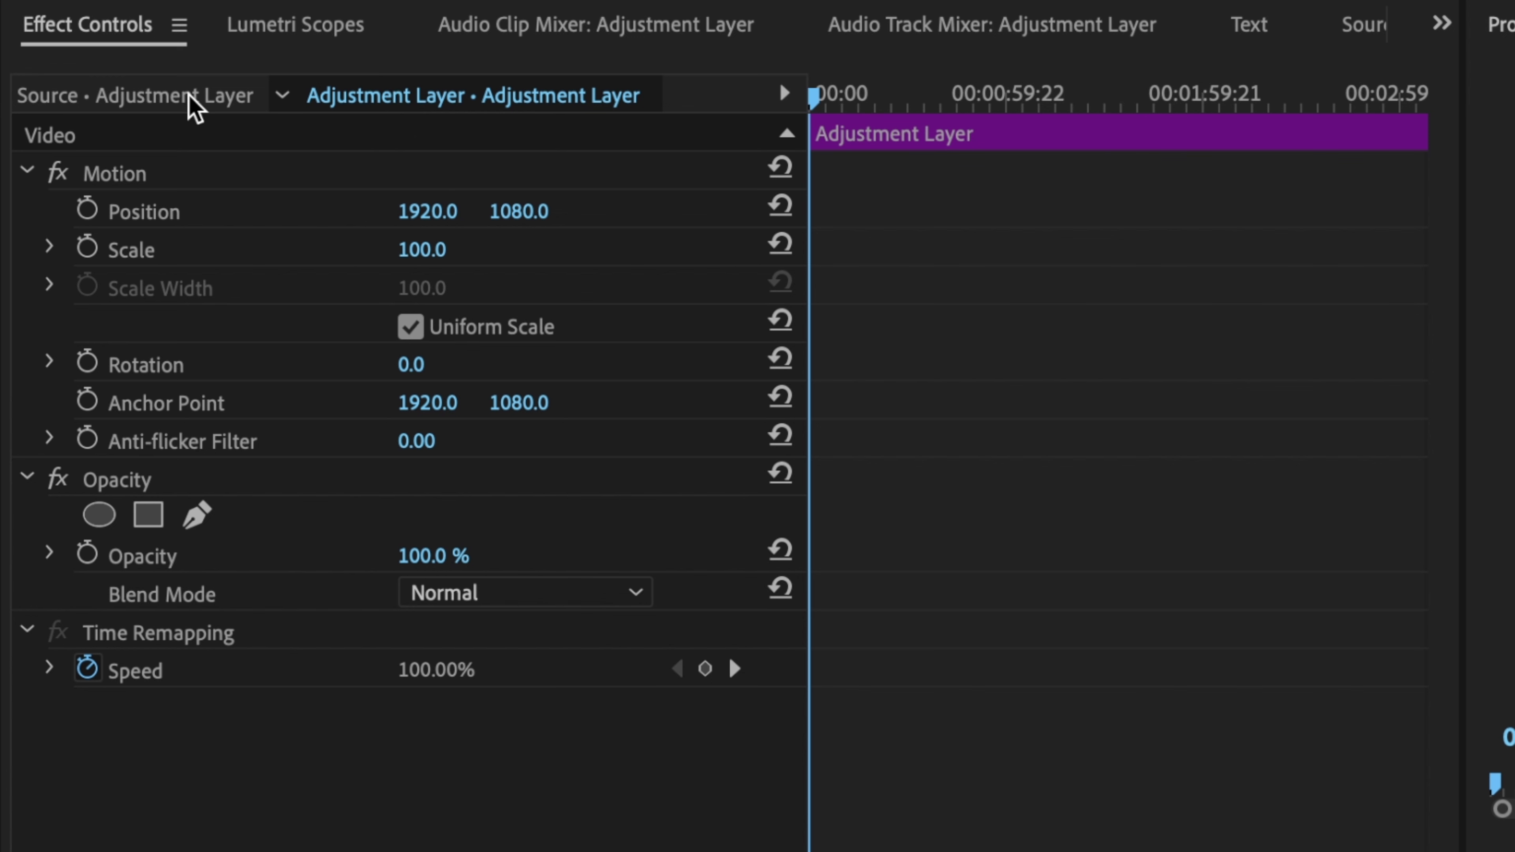
{"action": "left_click", "coordinate": [520, 97]}
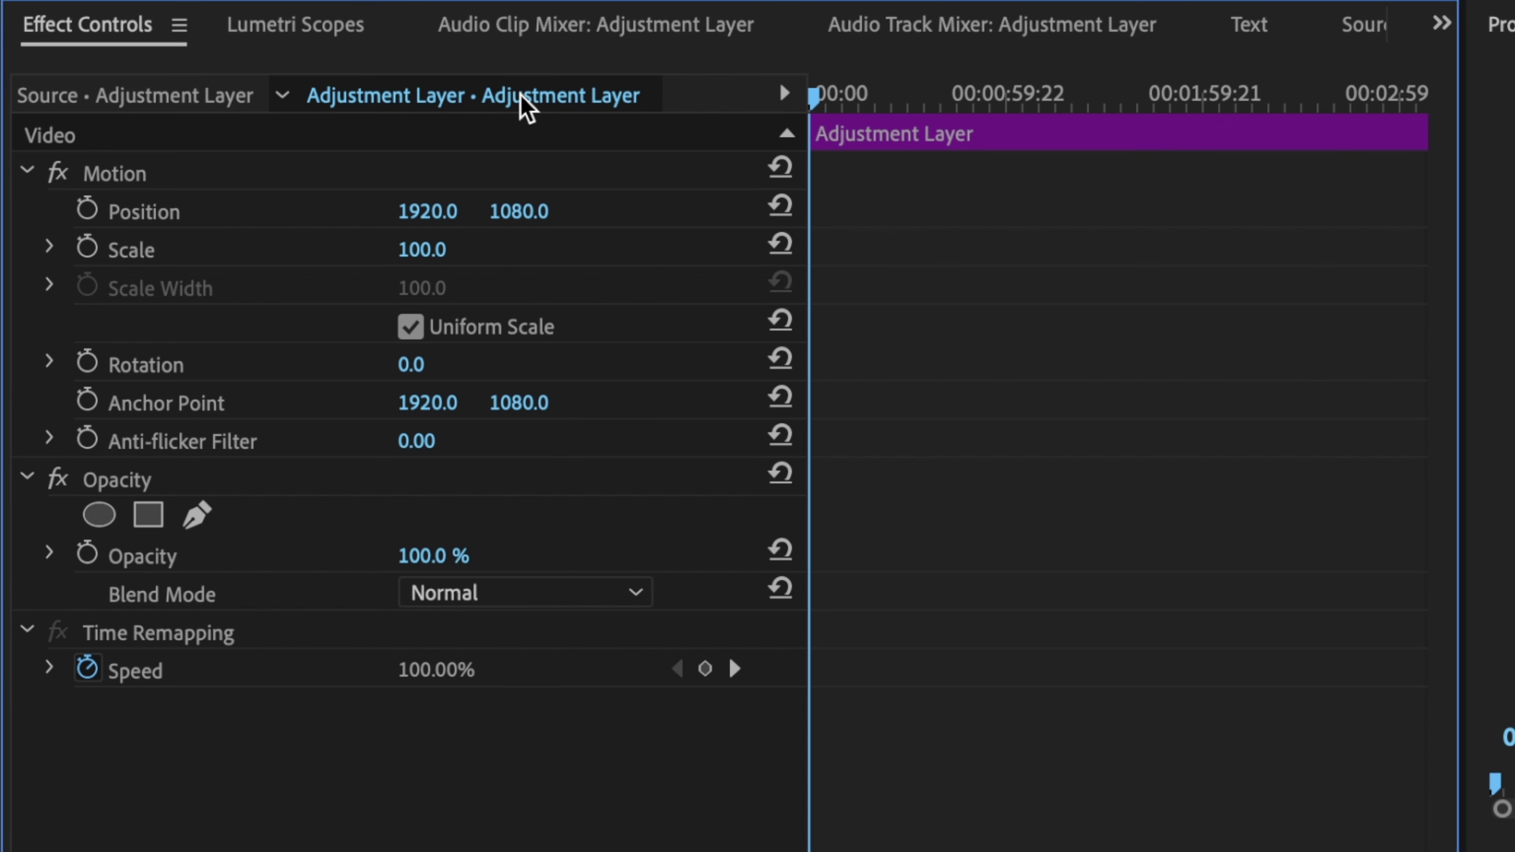
{"action": "left_click", "coordinate": [173, 97]}
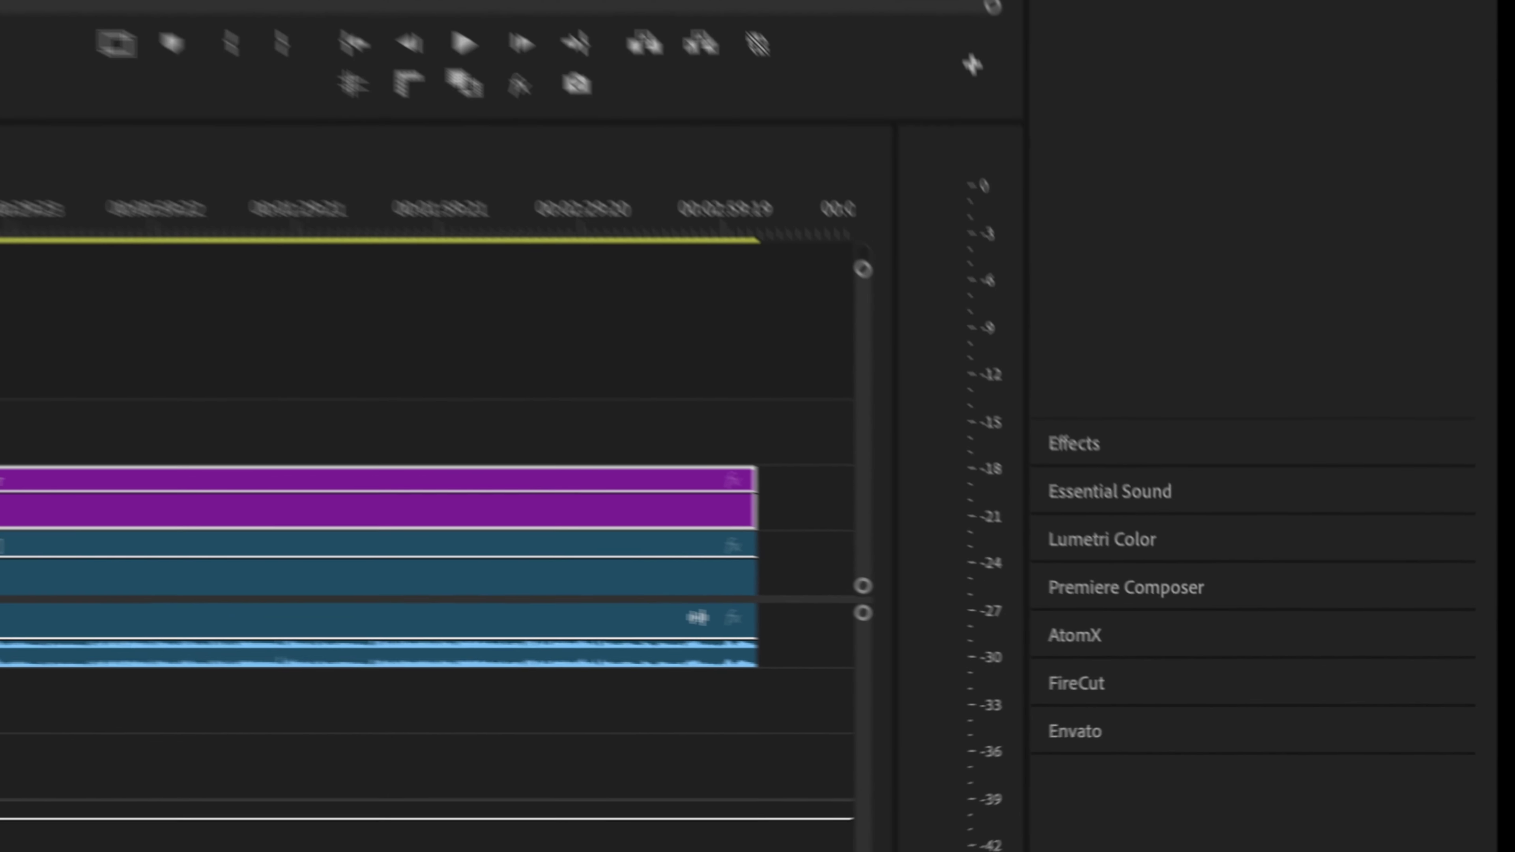
Apply the C-Log3_CinemaGamut_to_WideDR_Rec709_-2.00_Stops input LUT to the adjustment layer's source-level Lumetri Color effect
{"action": "left_click", "coordinate": [1178, 510]}
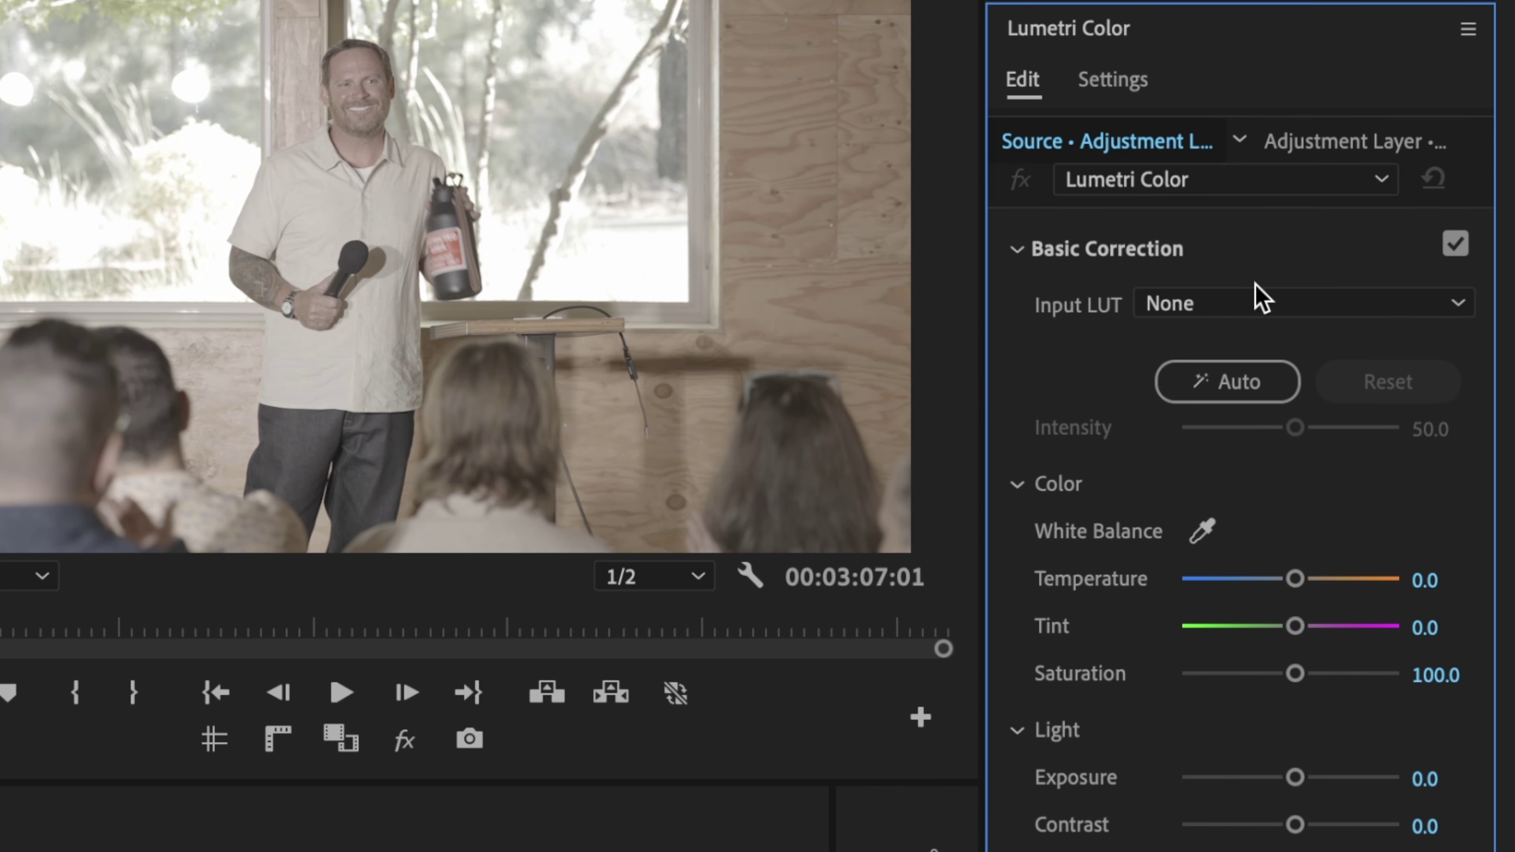
{"action": "left_click", "coordinate": [1268, 305]}
{"action": "scroll", "coordinate": [1223, 51], "scroll_direction": "down", "scroll_amount": 8}
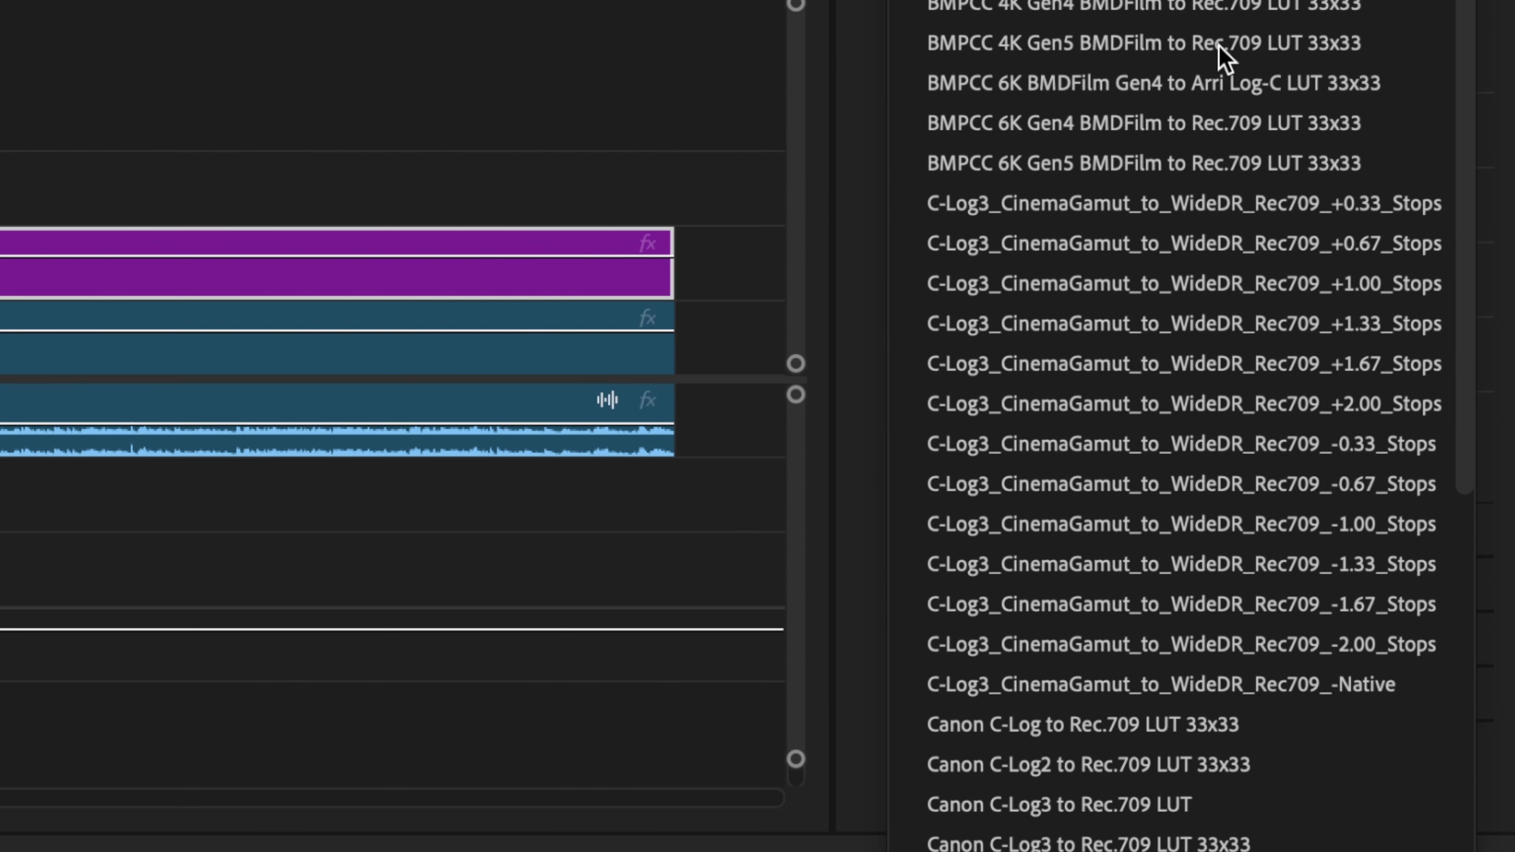
{"action": "left_click", "coordinate": [1275, 509]}
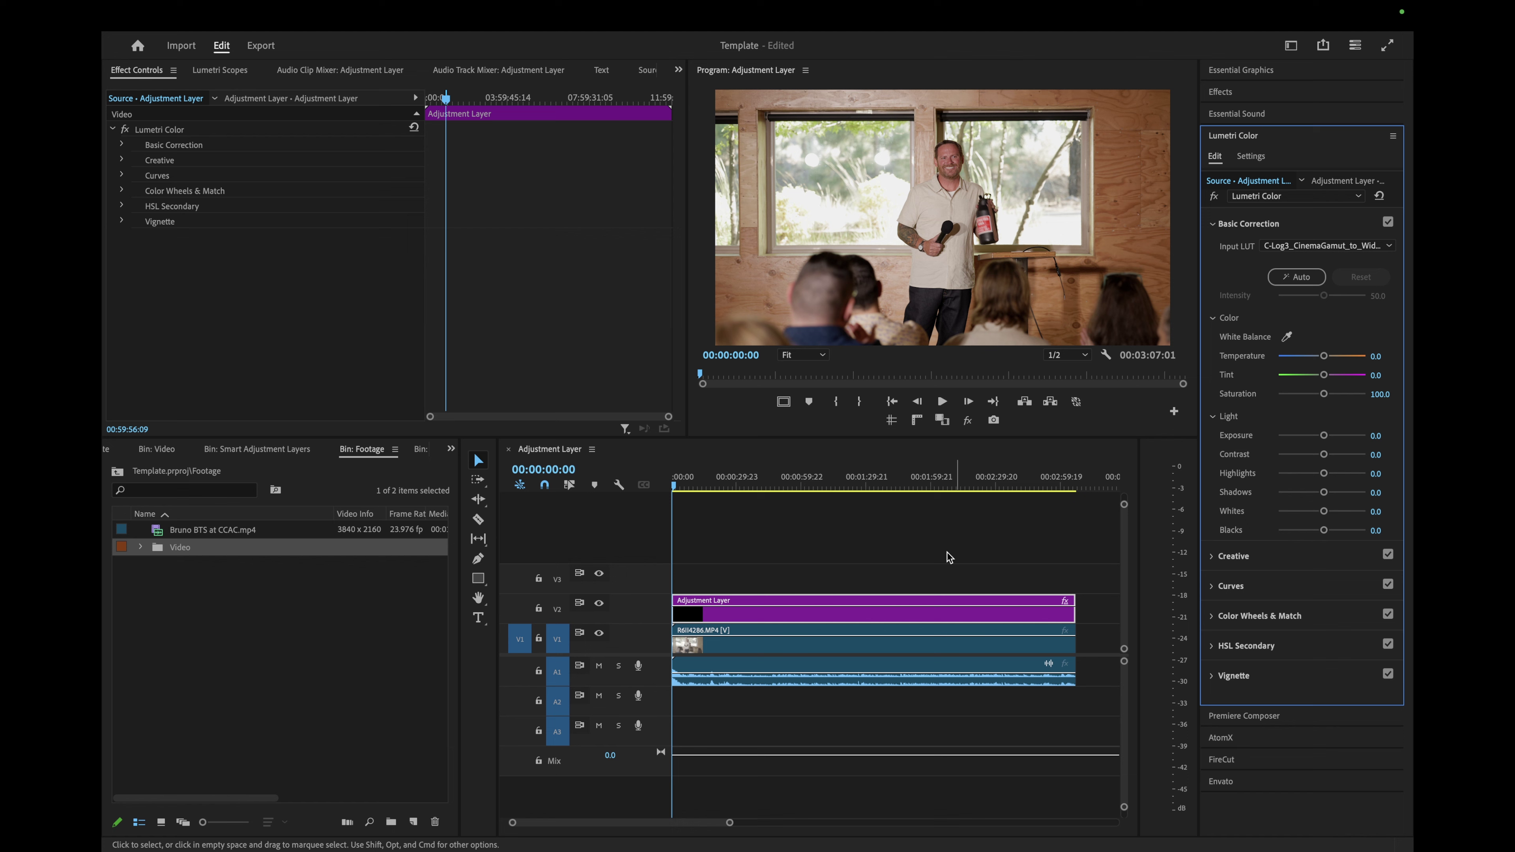
{"action": "left_click", "coordinate": [783, 558]}
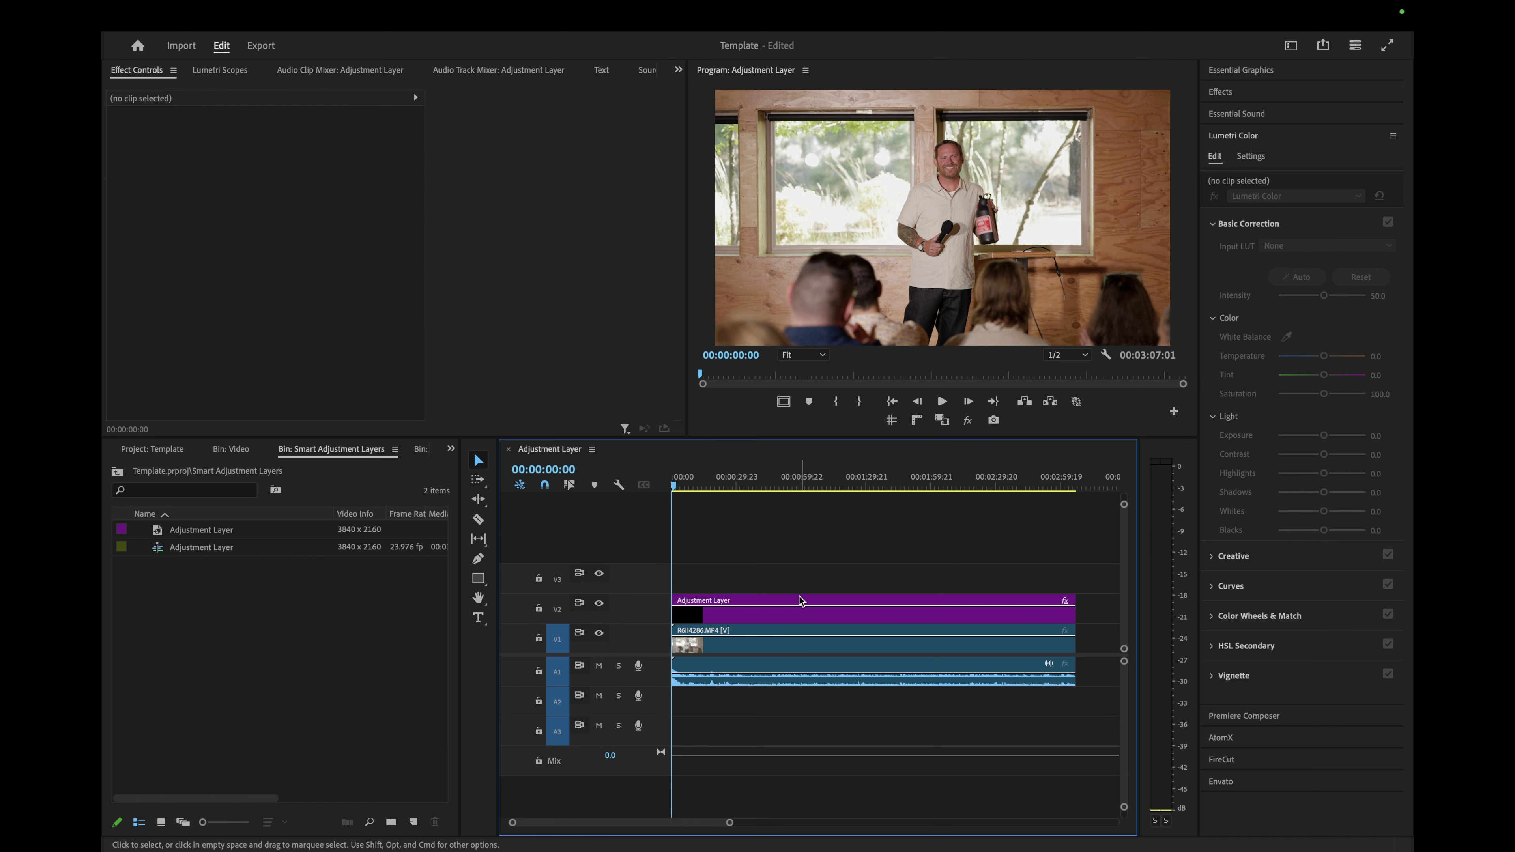
Delete the adjustment layer from track V2 and place a fresh instance of it from the bin above the footage
{"action": "left_click", "coordinate": [794, 607]}
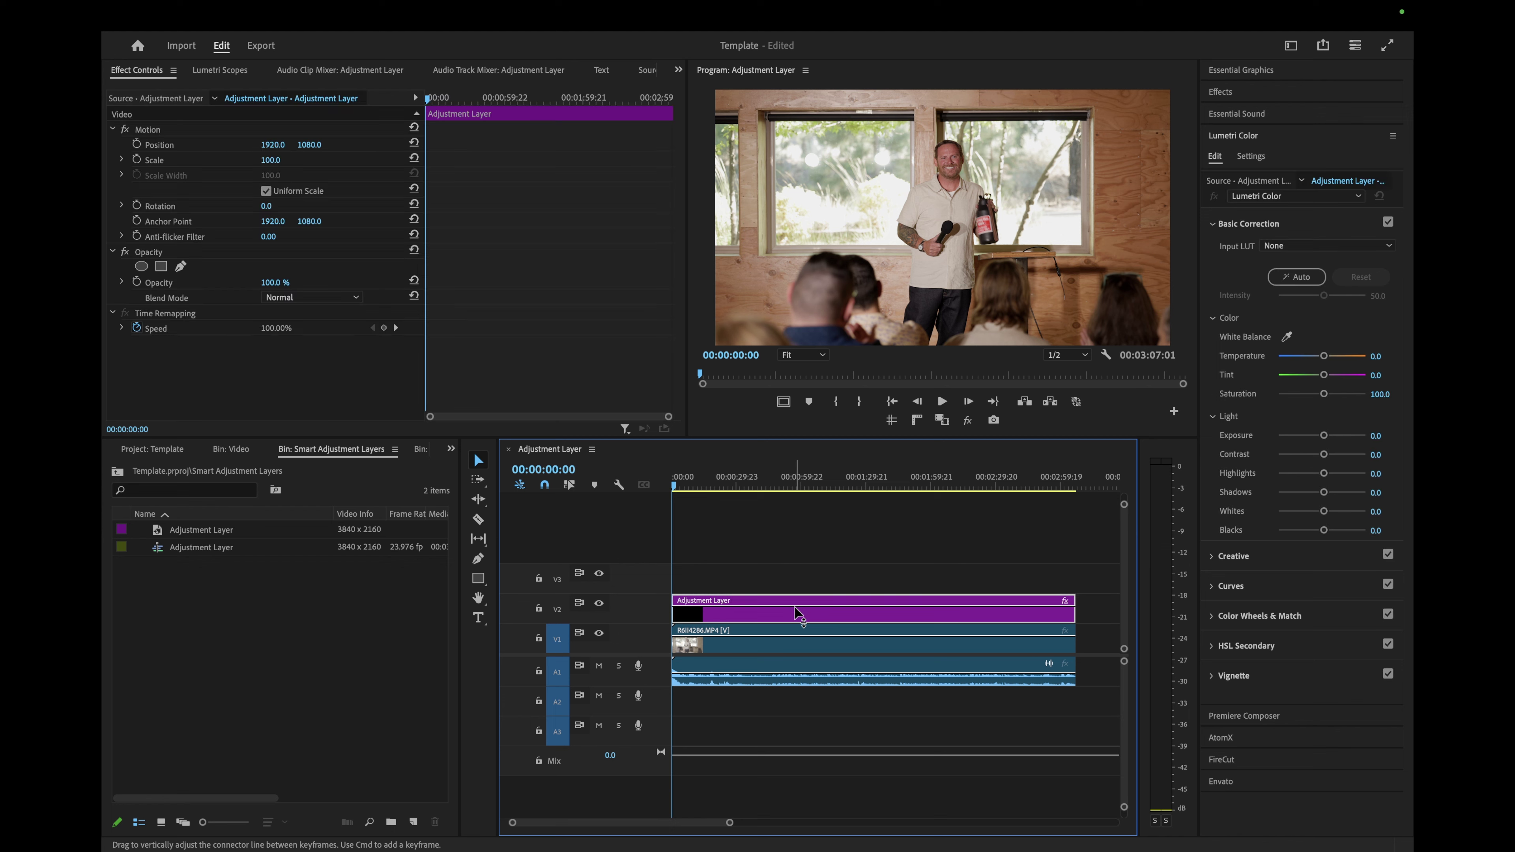
{"action": "key", "text": "Delete"}
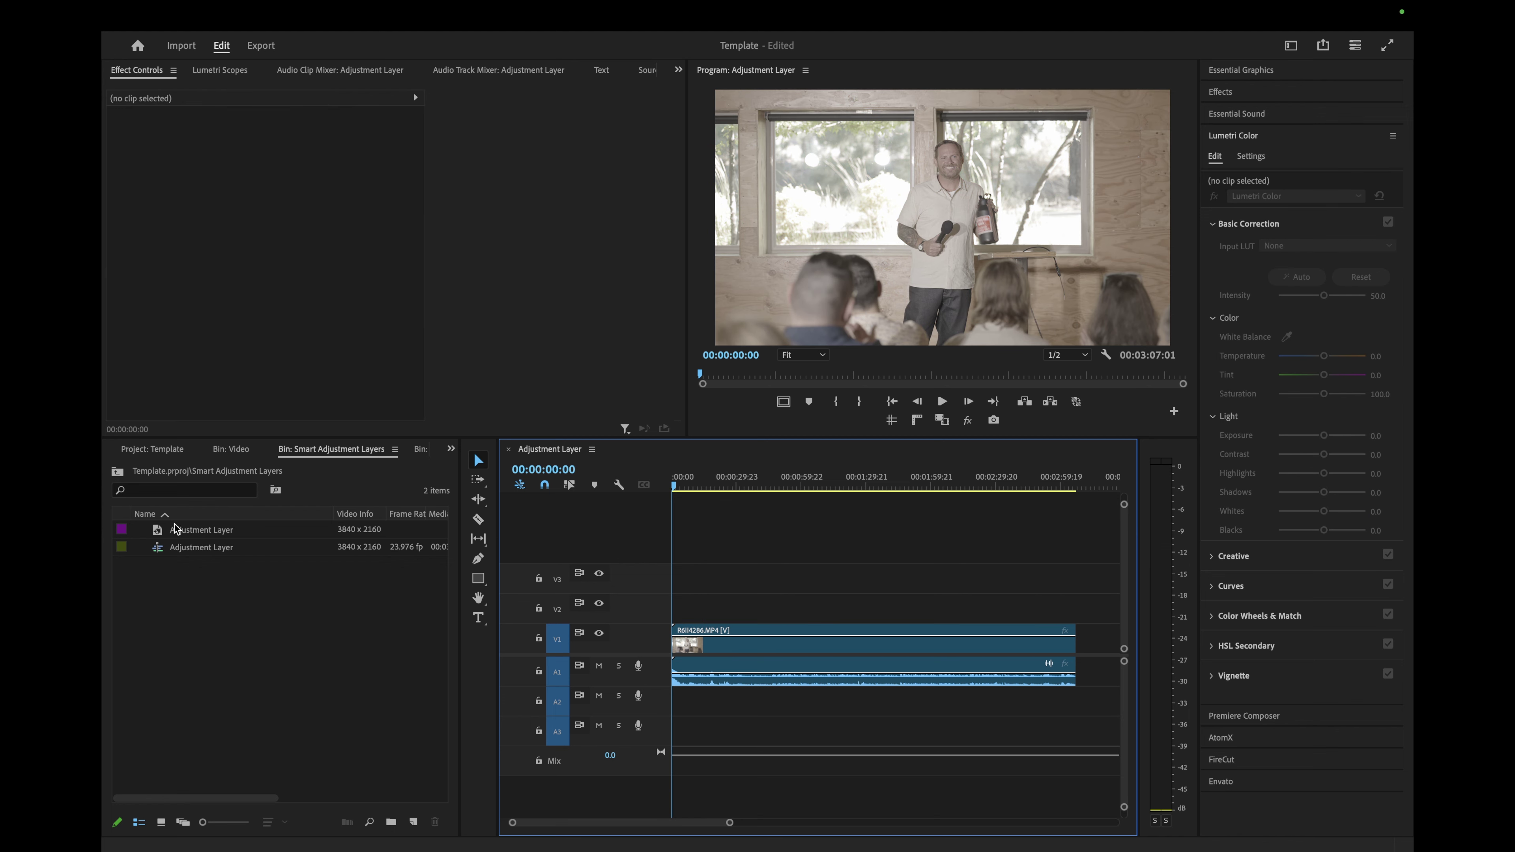
{"action": "left_click_drag", "start_coordinate": [161, 531], "coordinate": [733, 591]}
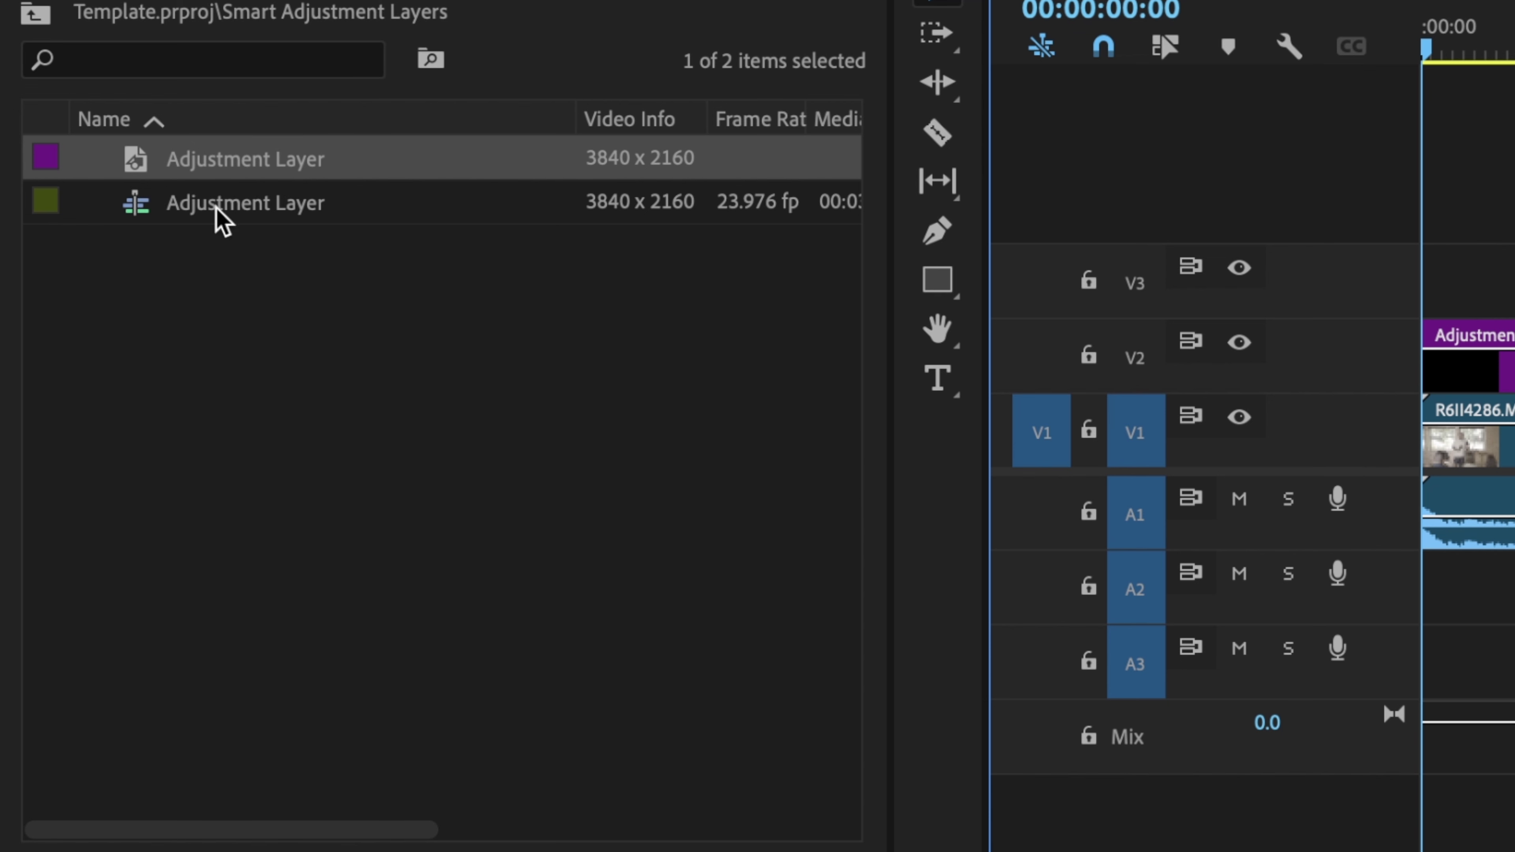
Rename the adjustment layer in the Smart Adjustment Layers bin as Clog 3 -2 Stops LUT
{"action": "left_click", "coordinate": [210, 163]}
{"action": "type", "text": "Clog 3 -2"}
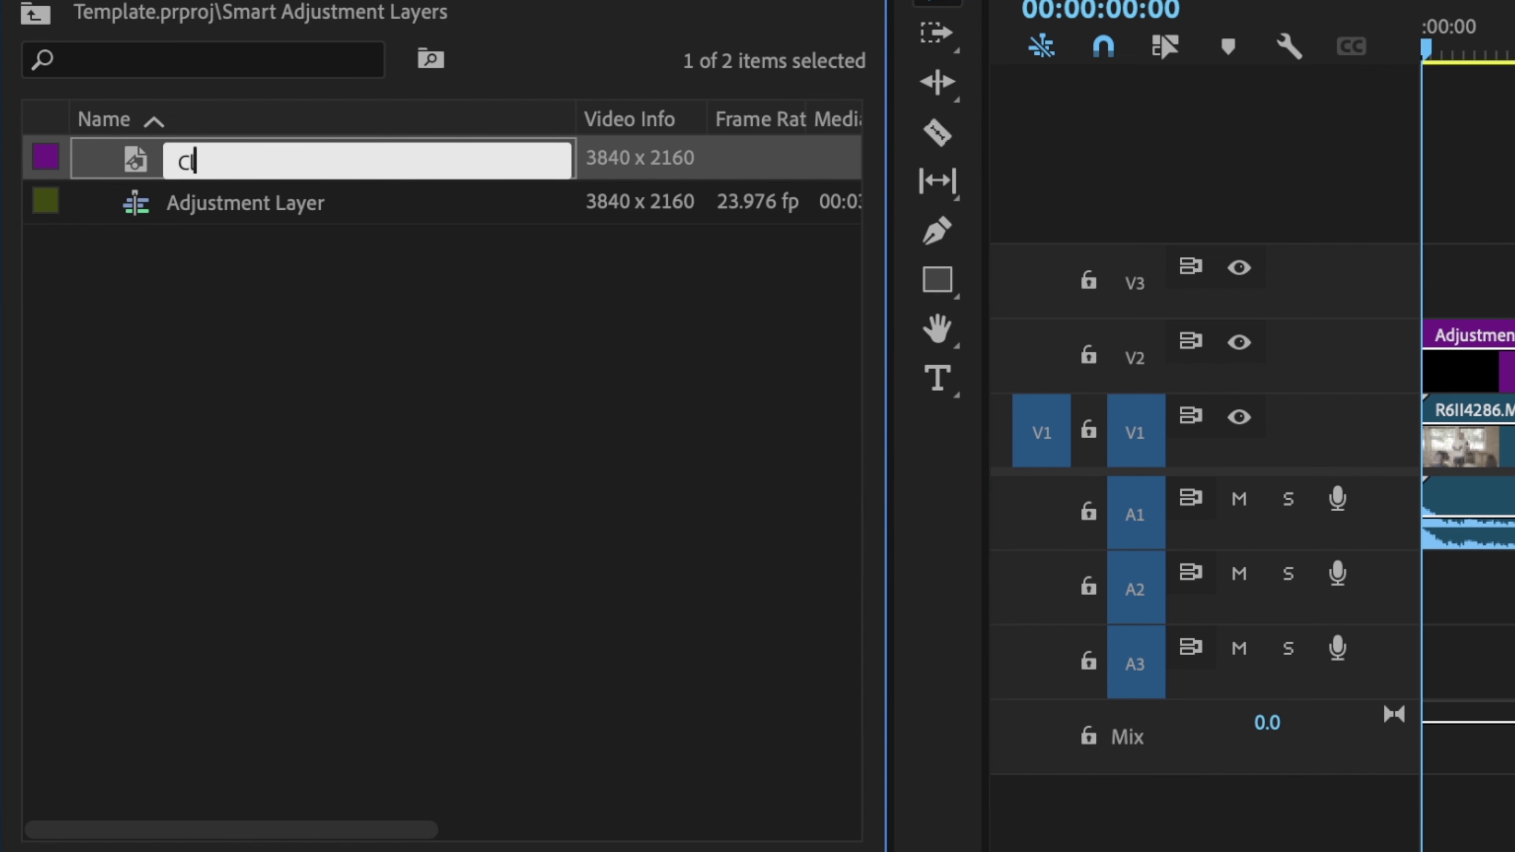
{"action": "type", "text": " Stops LUT"}
{"action": "key", "text": "Tab"}
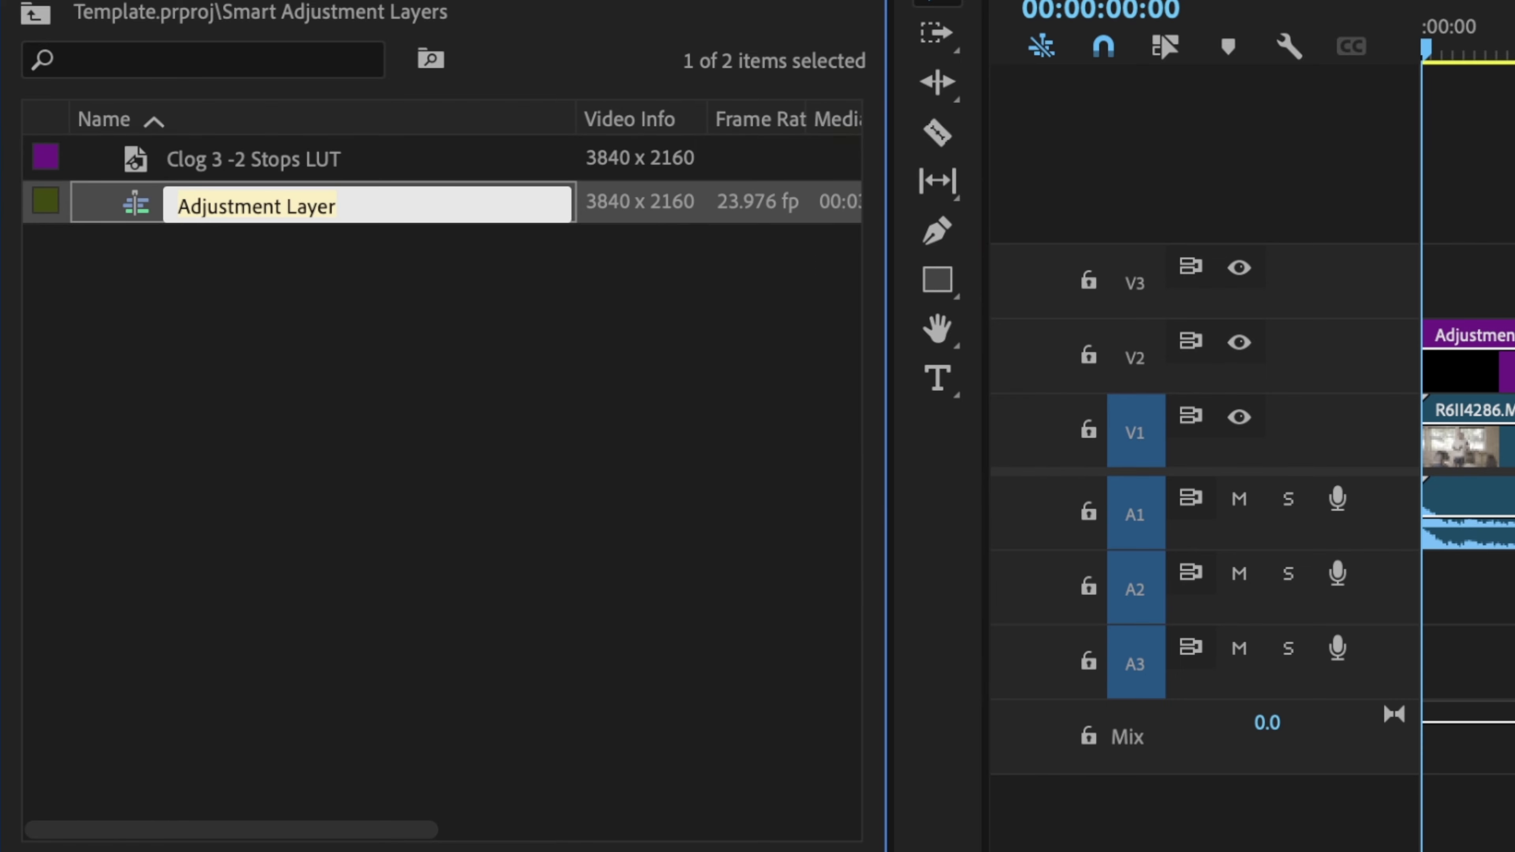
{"action": "left_click", "coordinate": [633, 443]}
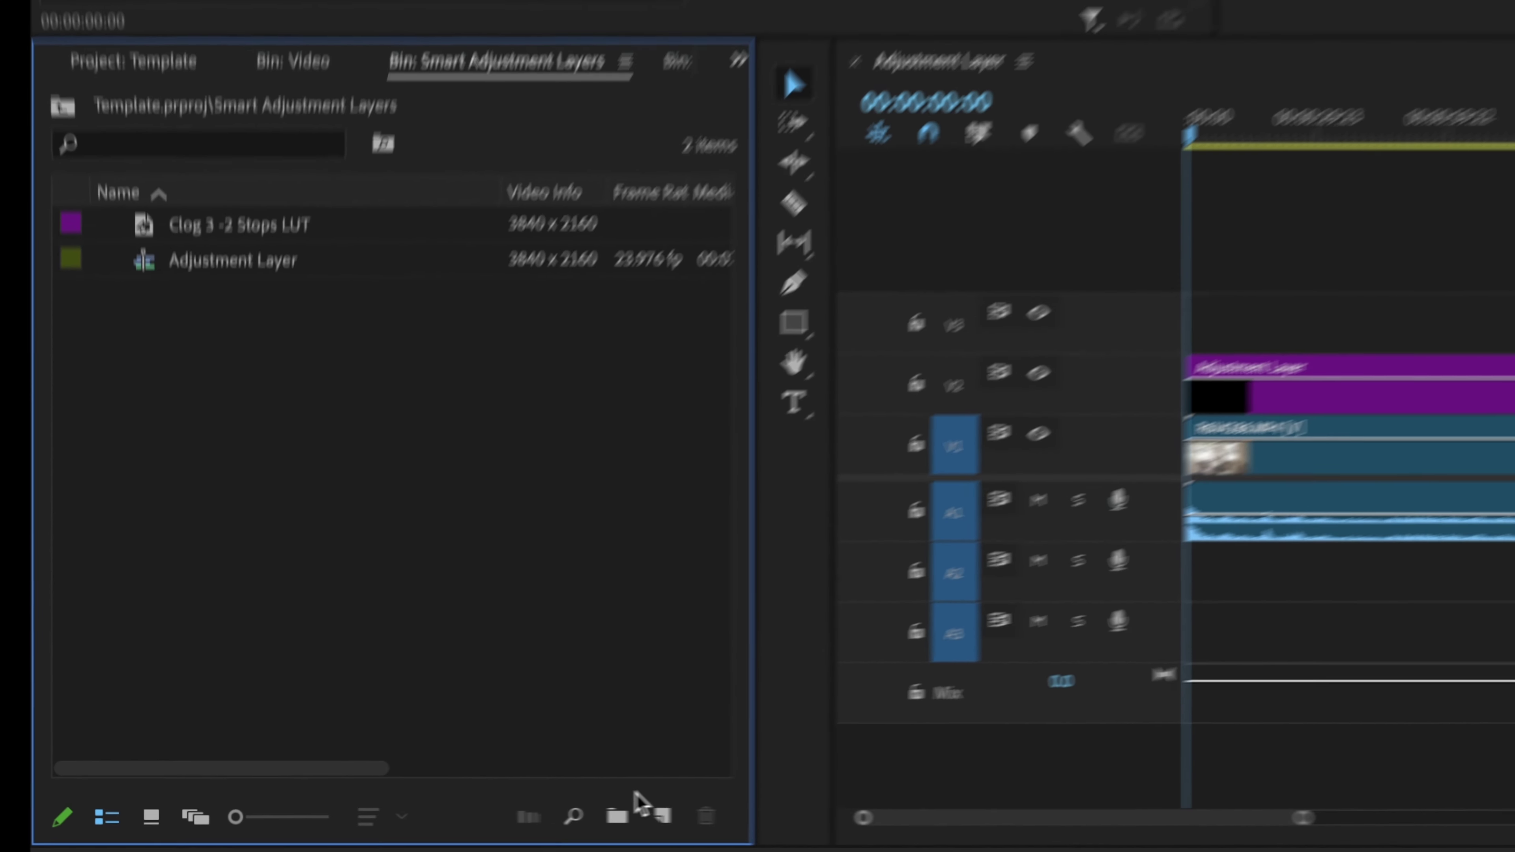
Create a second adjustment layer in the bin and place it on track V3, extended to the end of the footage
{"action": "left_click", "coordinate": [774, 815]}
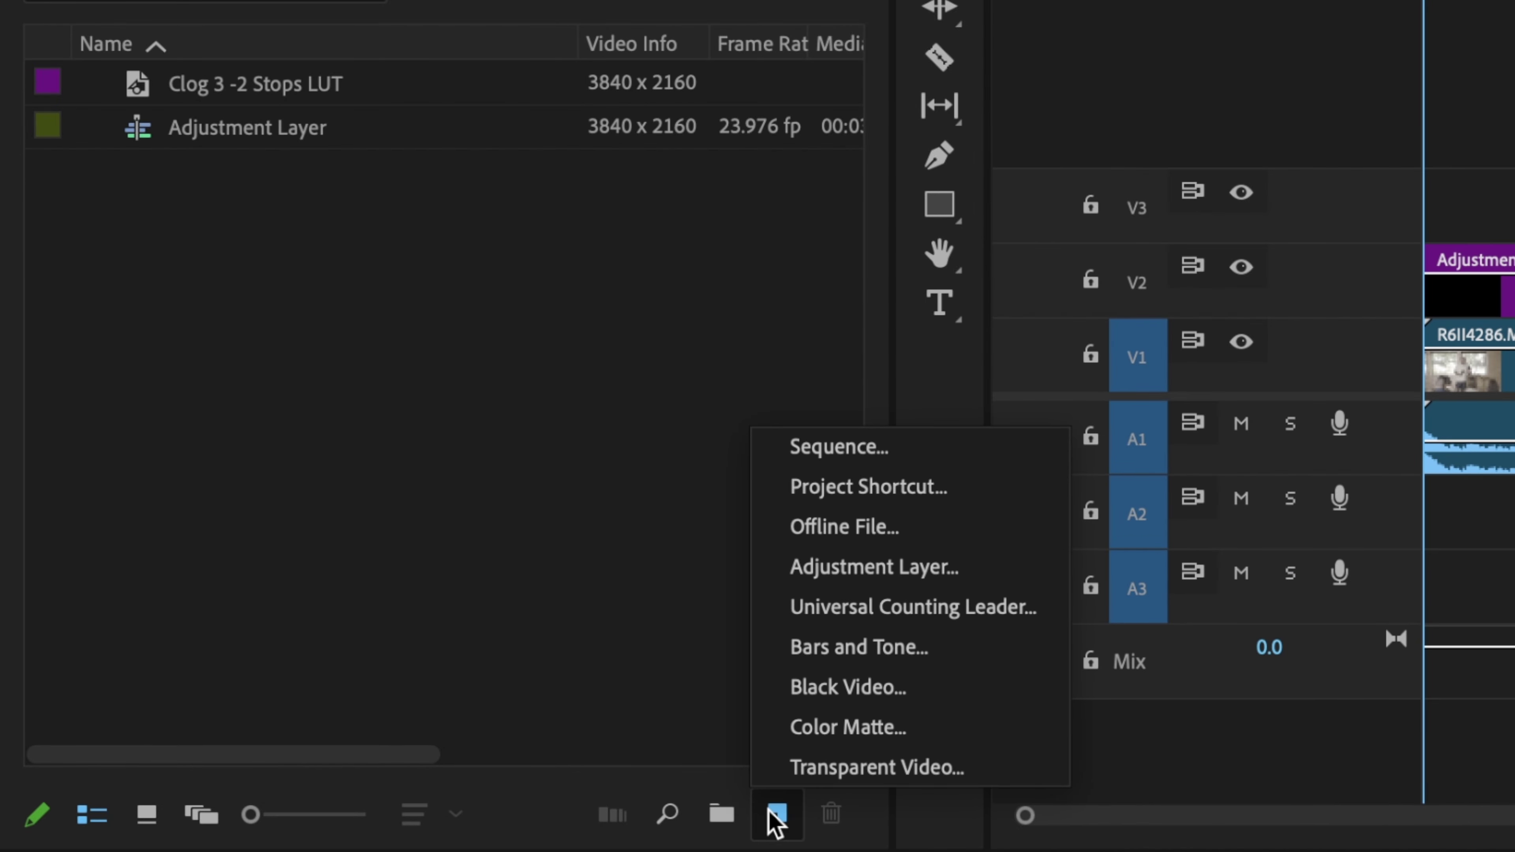
{"action": "left_click", "coordinate": [933, 588]}
{"action": "key", "text": "Return"}
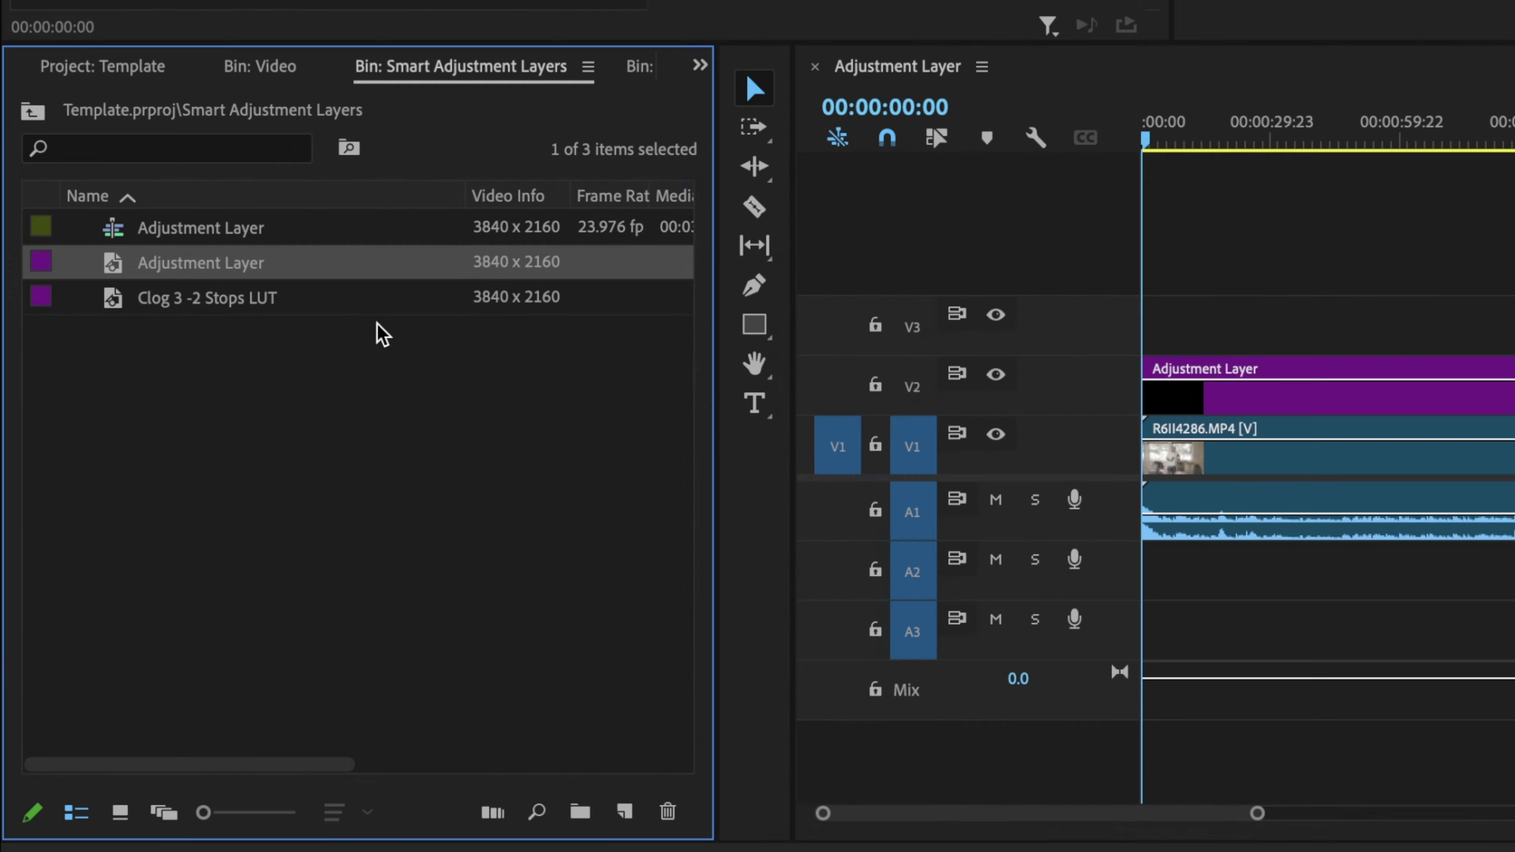
{"action": "left_click_drag", "start_coordinate": [122, 263], "coordinate": [1145, 339]}
{"action": "left_click_drag", "start_coordinate": [595, 314], "coordinate": [1393, 355]}
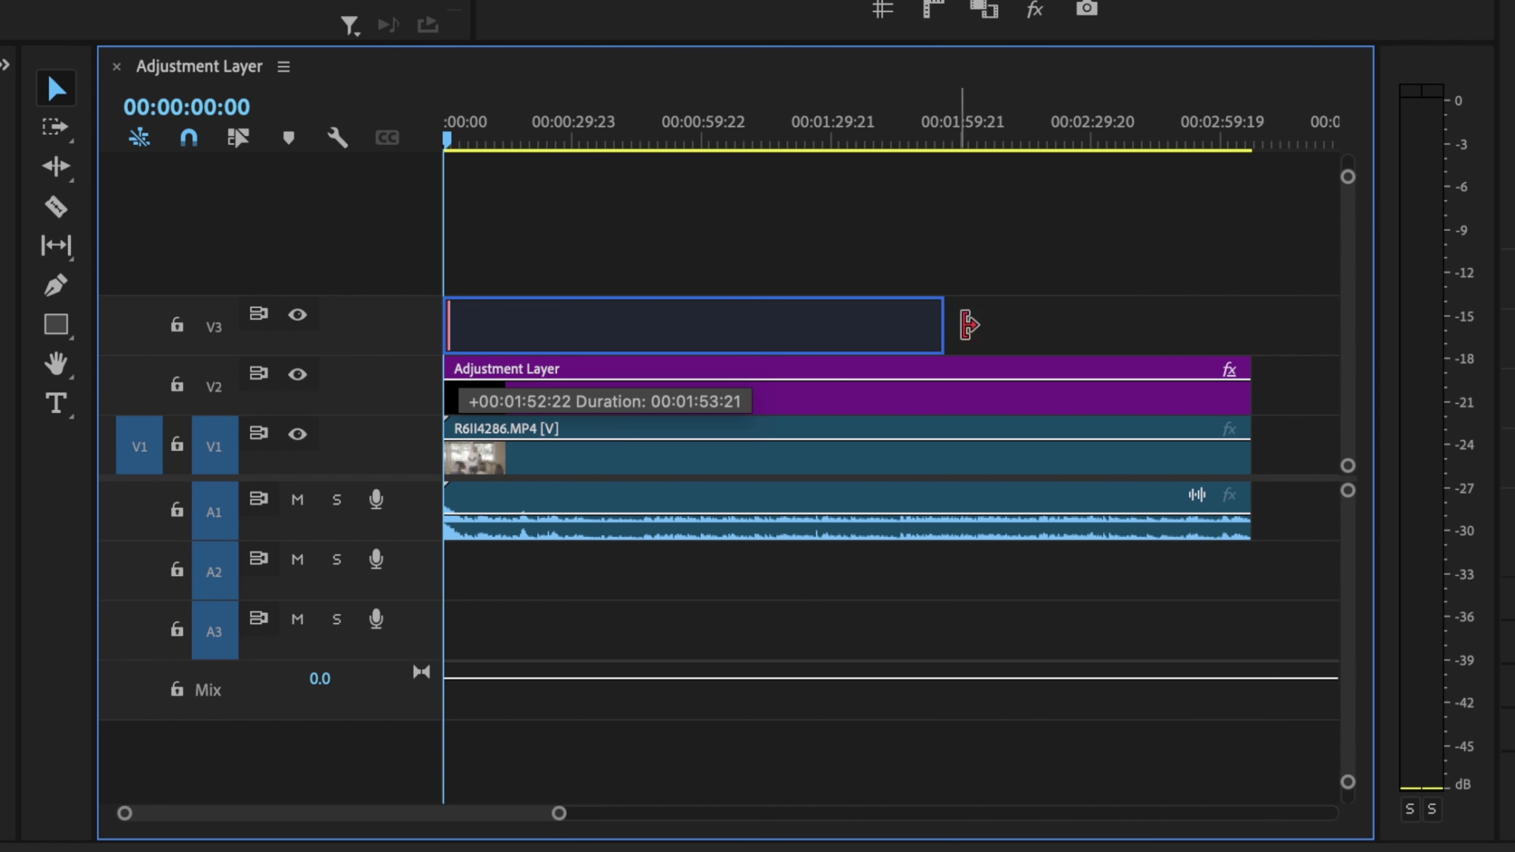
{"action": "left_click_drag", "start_coordinate": [1262, 356], "coordinate": [1263, 356]}
Apply the Adagio 01 creative look to the V3 adjustment layer in Lumetri Color with an intensity of 60
{"action": "left_click", "coordinate": [984, 338]}
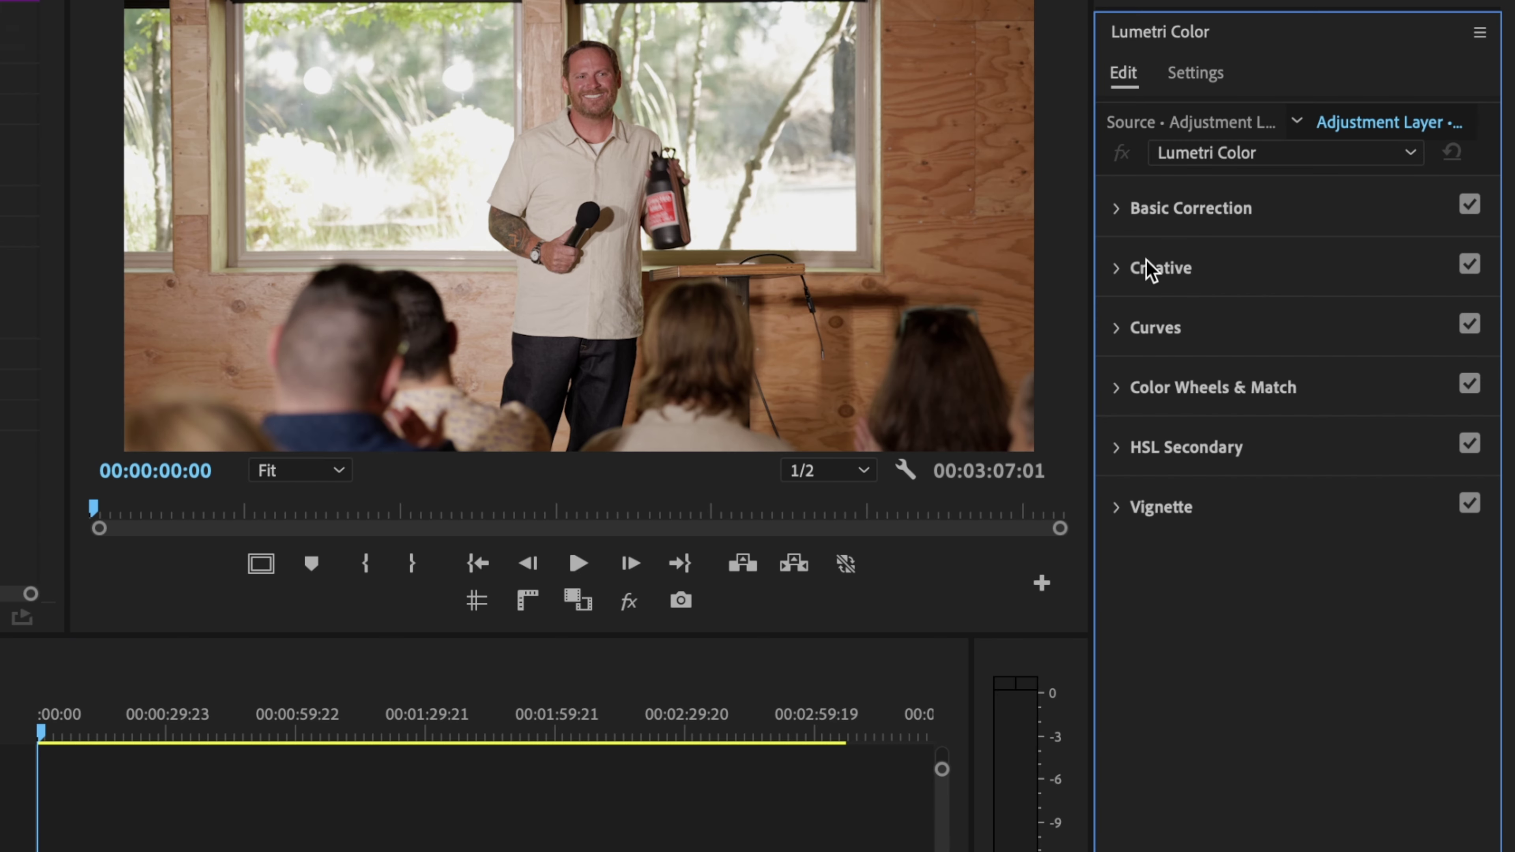
{"action": "left_click", "coordinate": [1120, 273]}
{"action": "left_click", "coordinate": [1221, 313]}
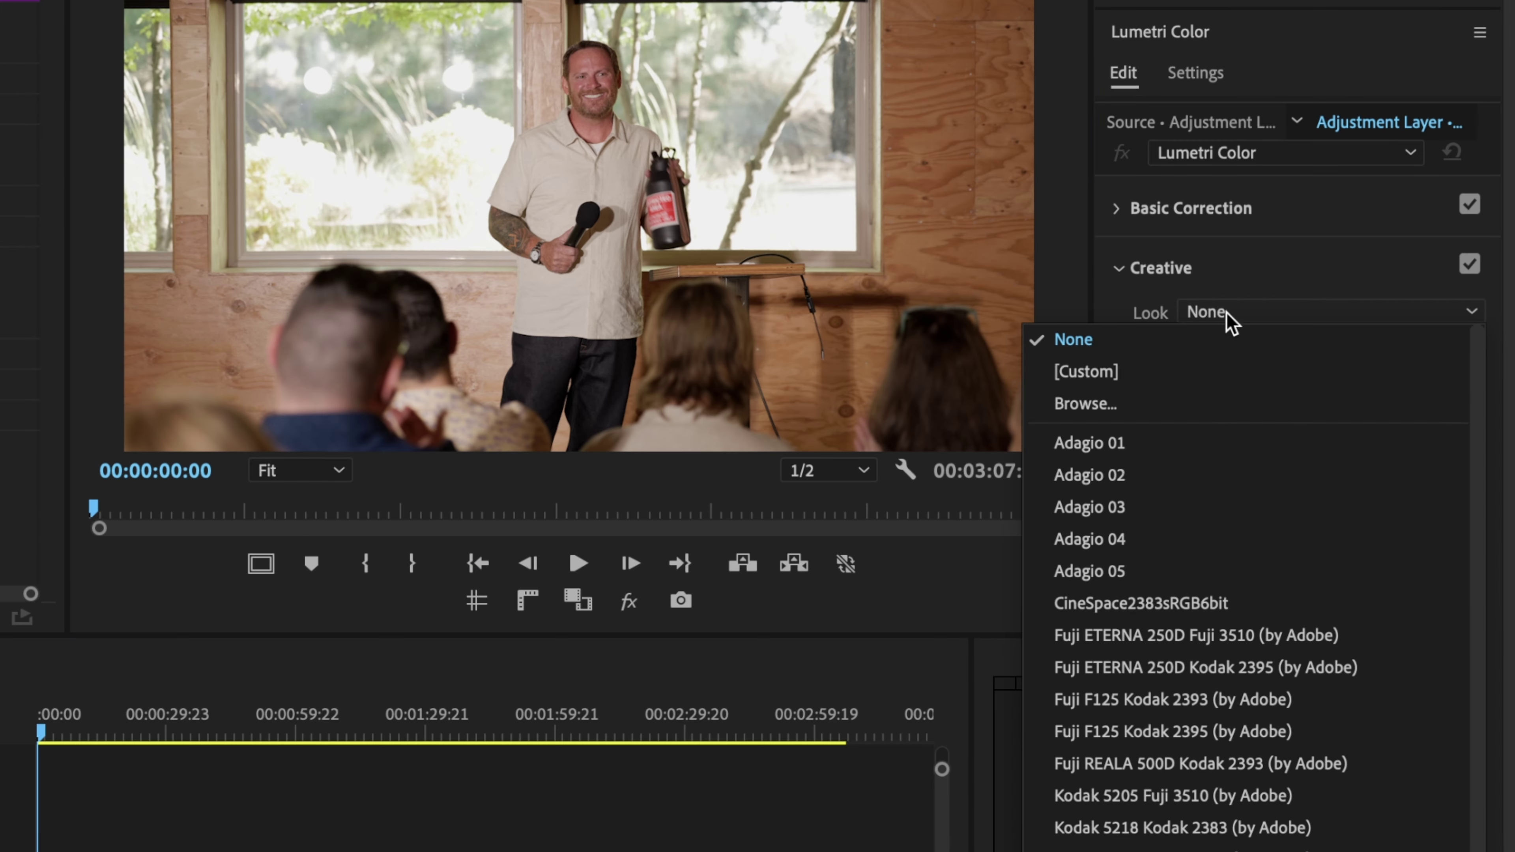
{"action": "left_click", "coordinate": [1188, 444]}
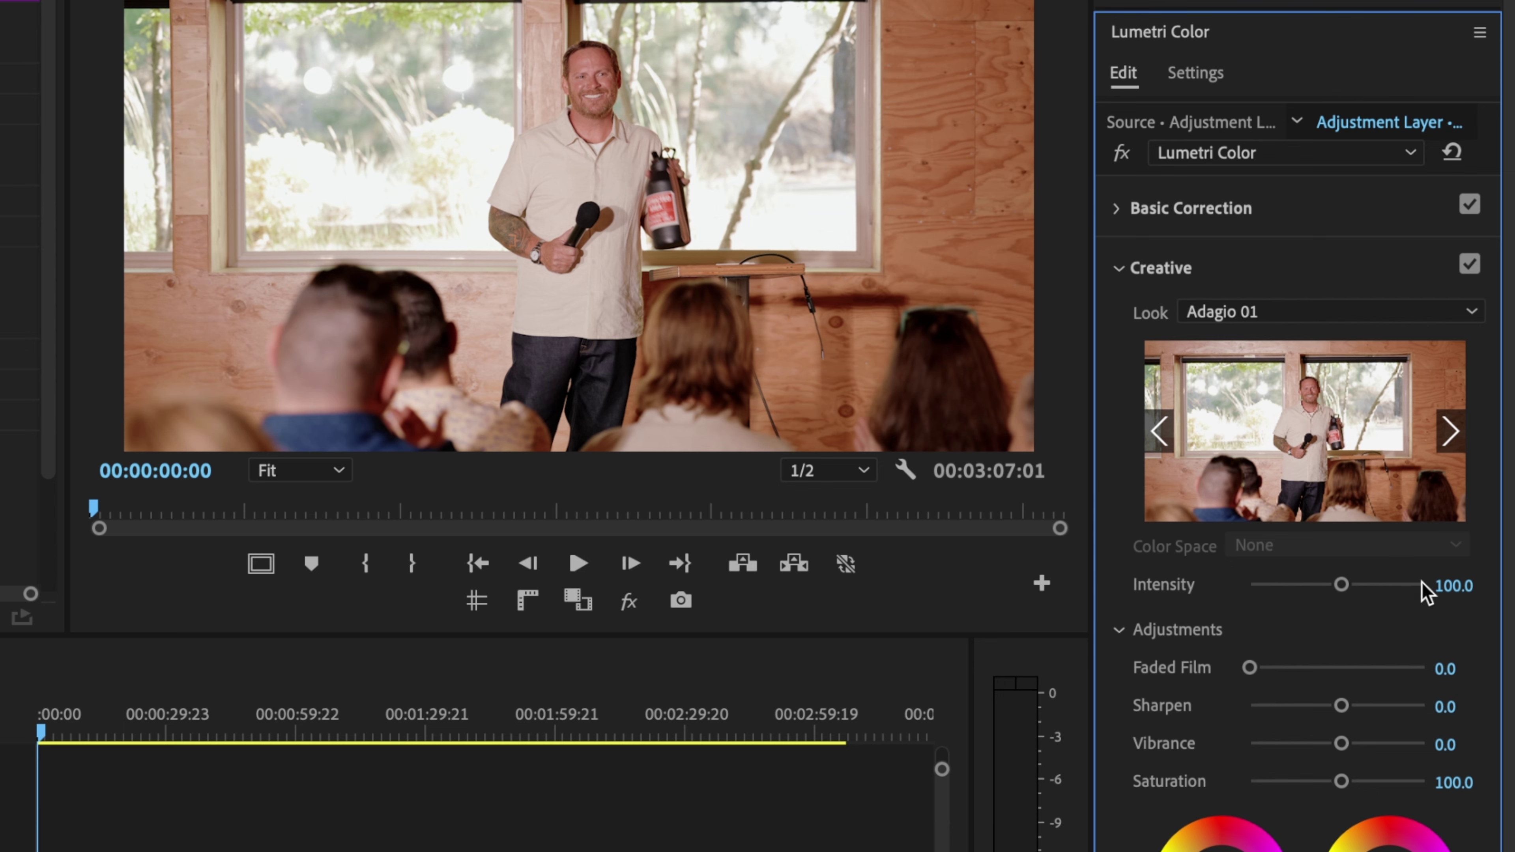
{"action": "left_click", "coordinate": [1466, 582]}
{"action": "type", "text": "60"}
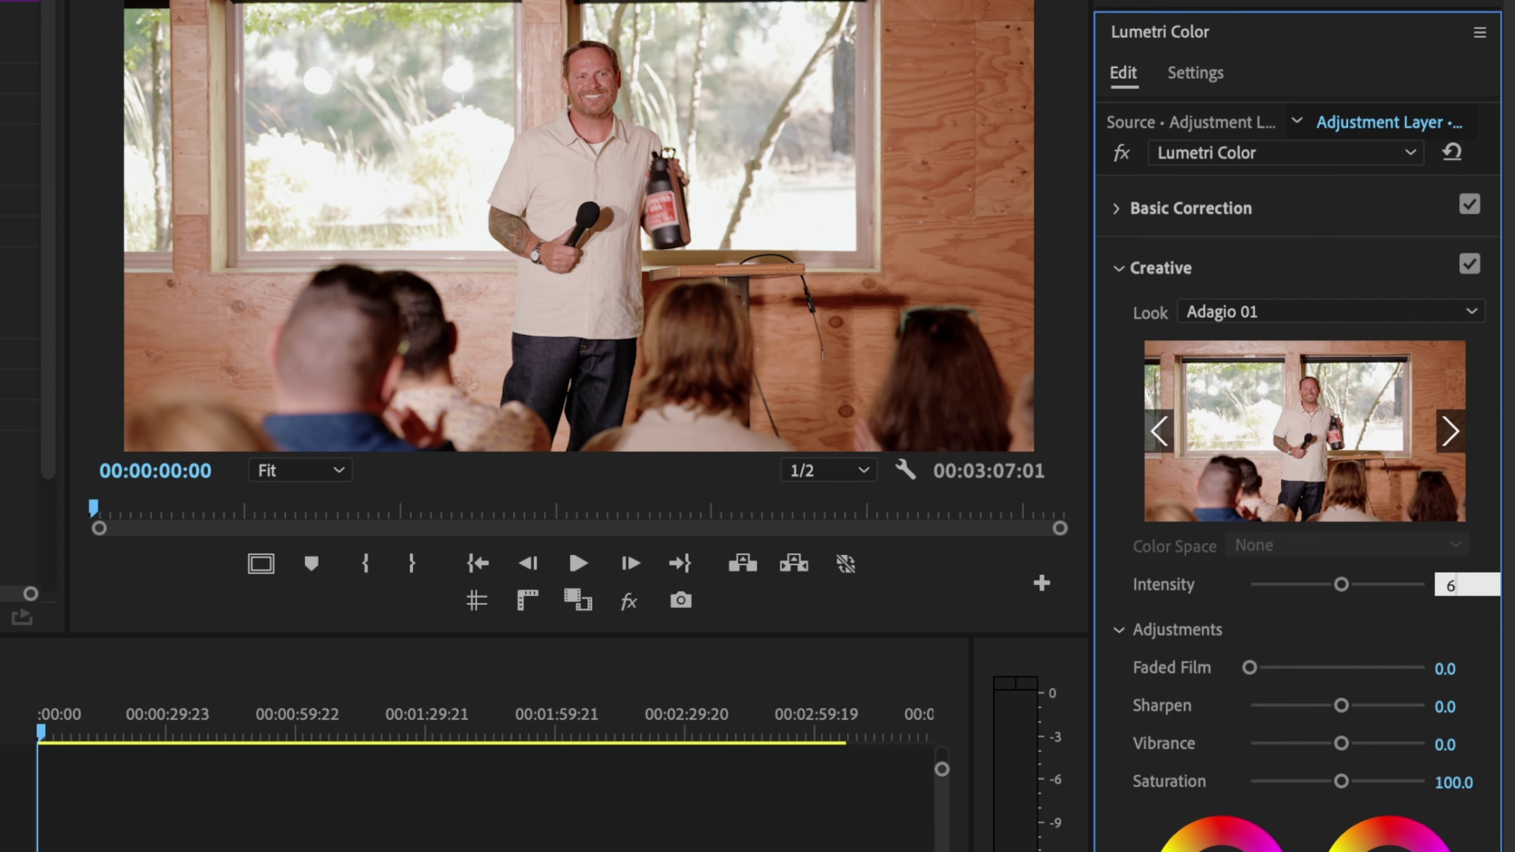
{"action": "key", "text": "Return"}
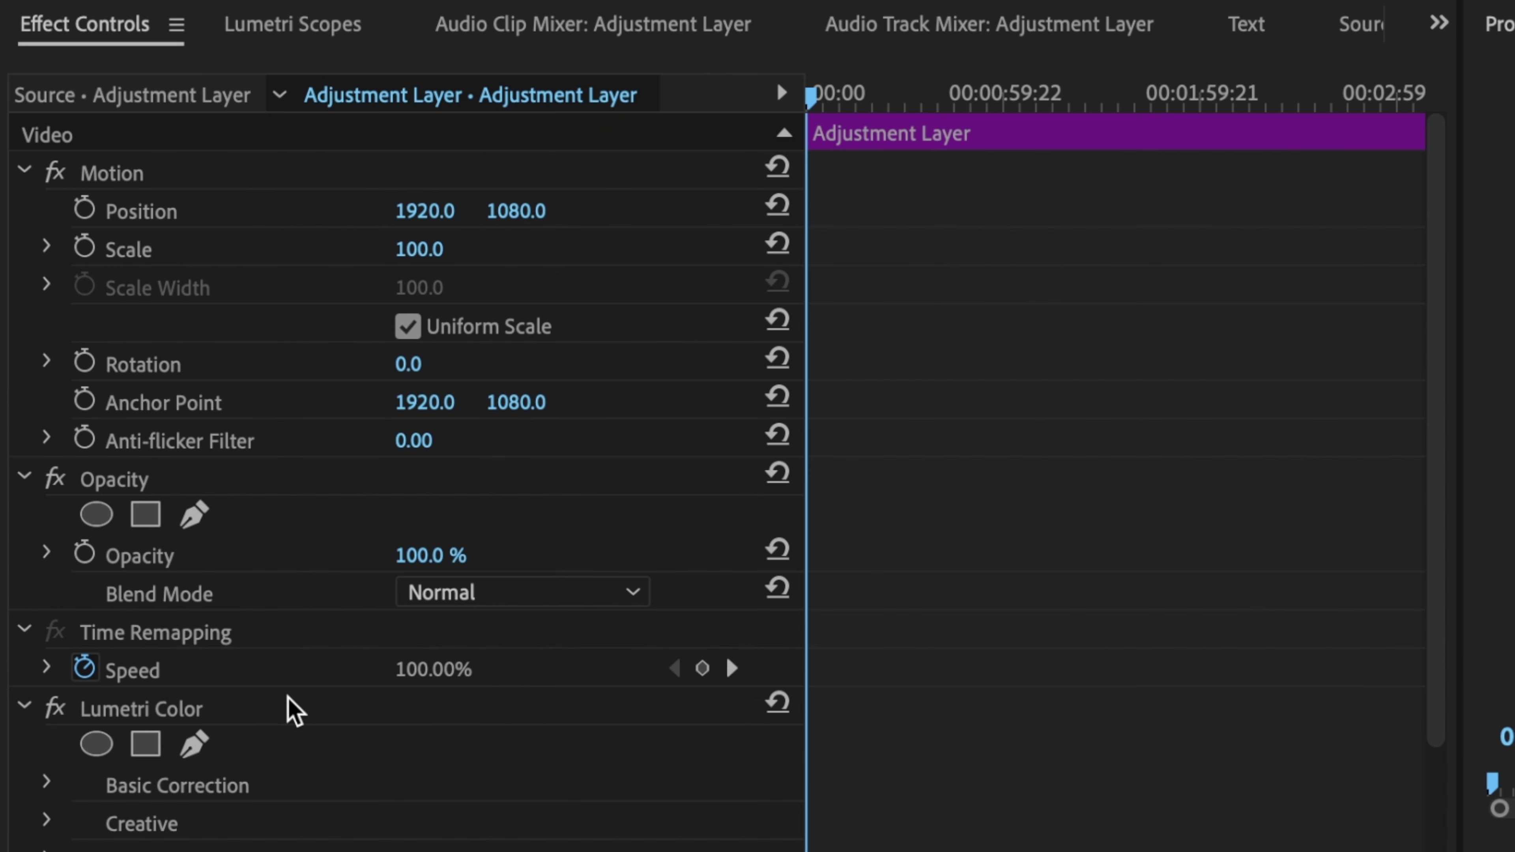
Move the V3 adjustment layer's Lumetri Color effect from the clip level to the source level and save the project
{"action": "left_click", "coordinate": [252, 711]}
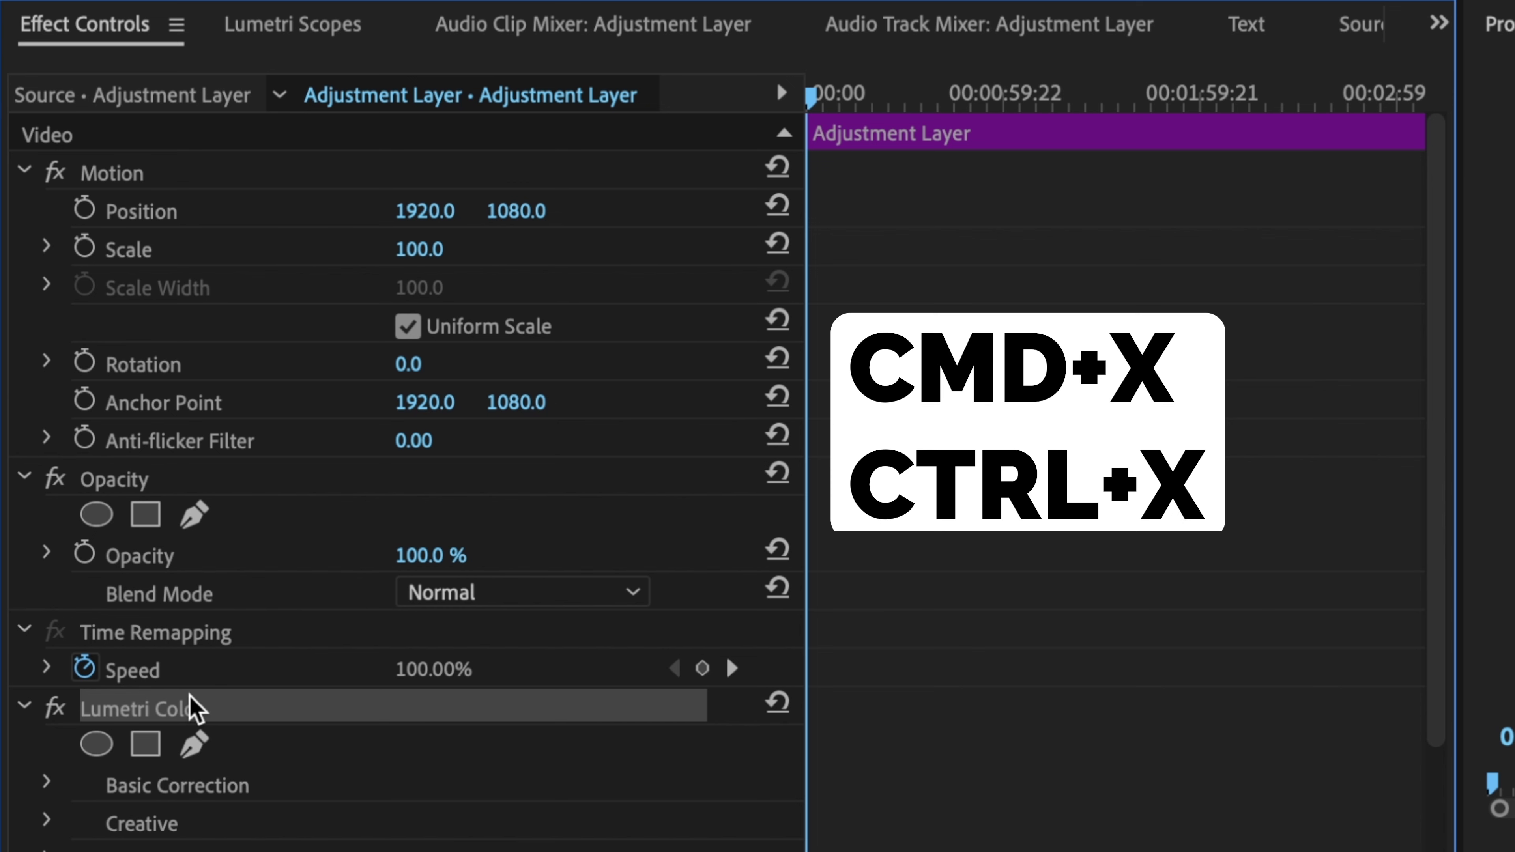
{"action": "key", "text": "ctrl+x"}
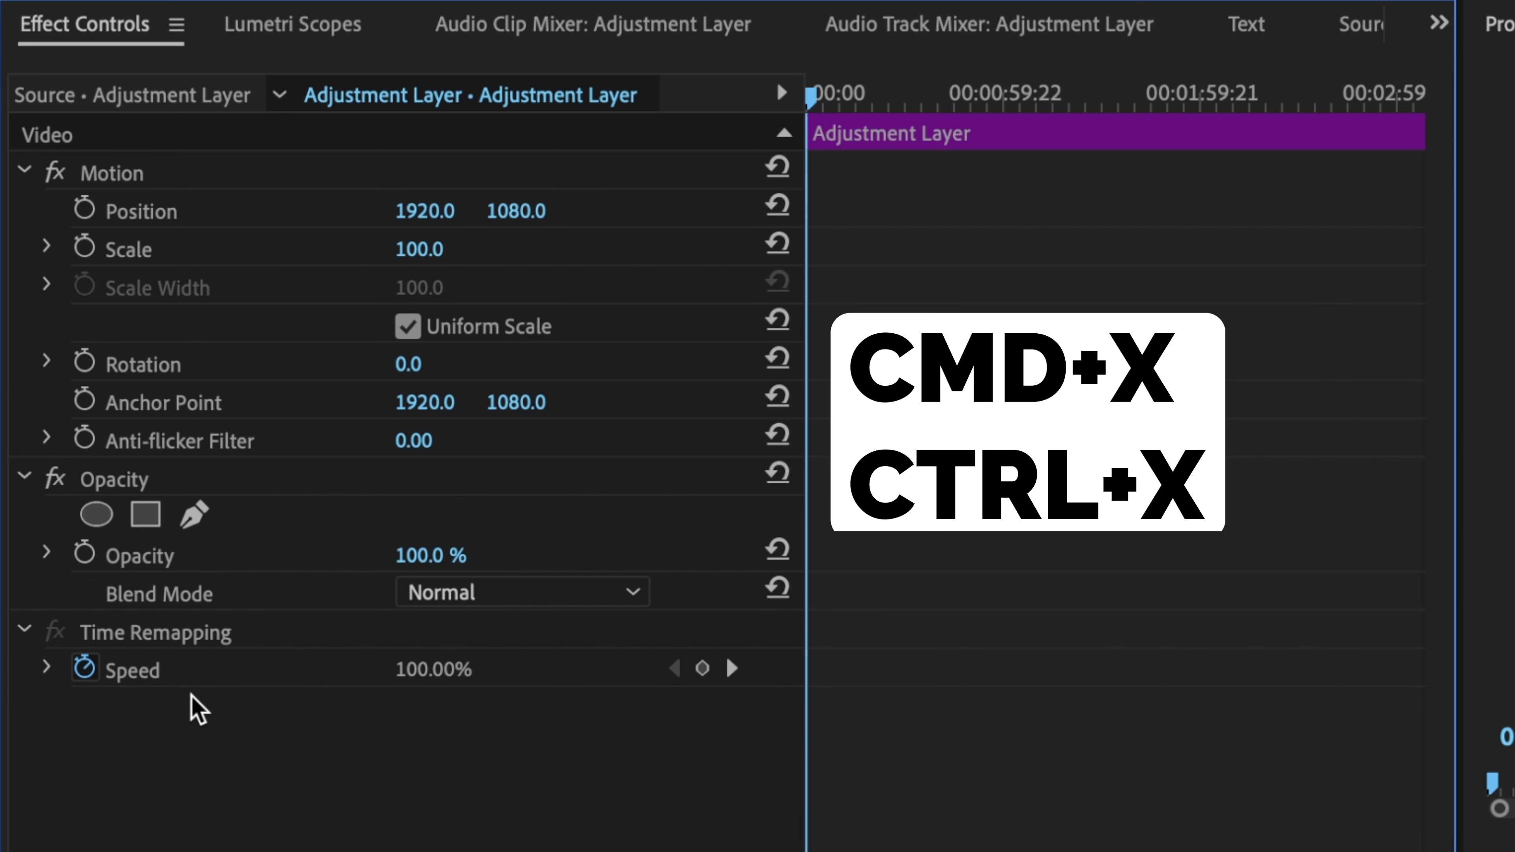
{"action": "left_click", "coordinate": [170, 99]}
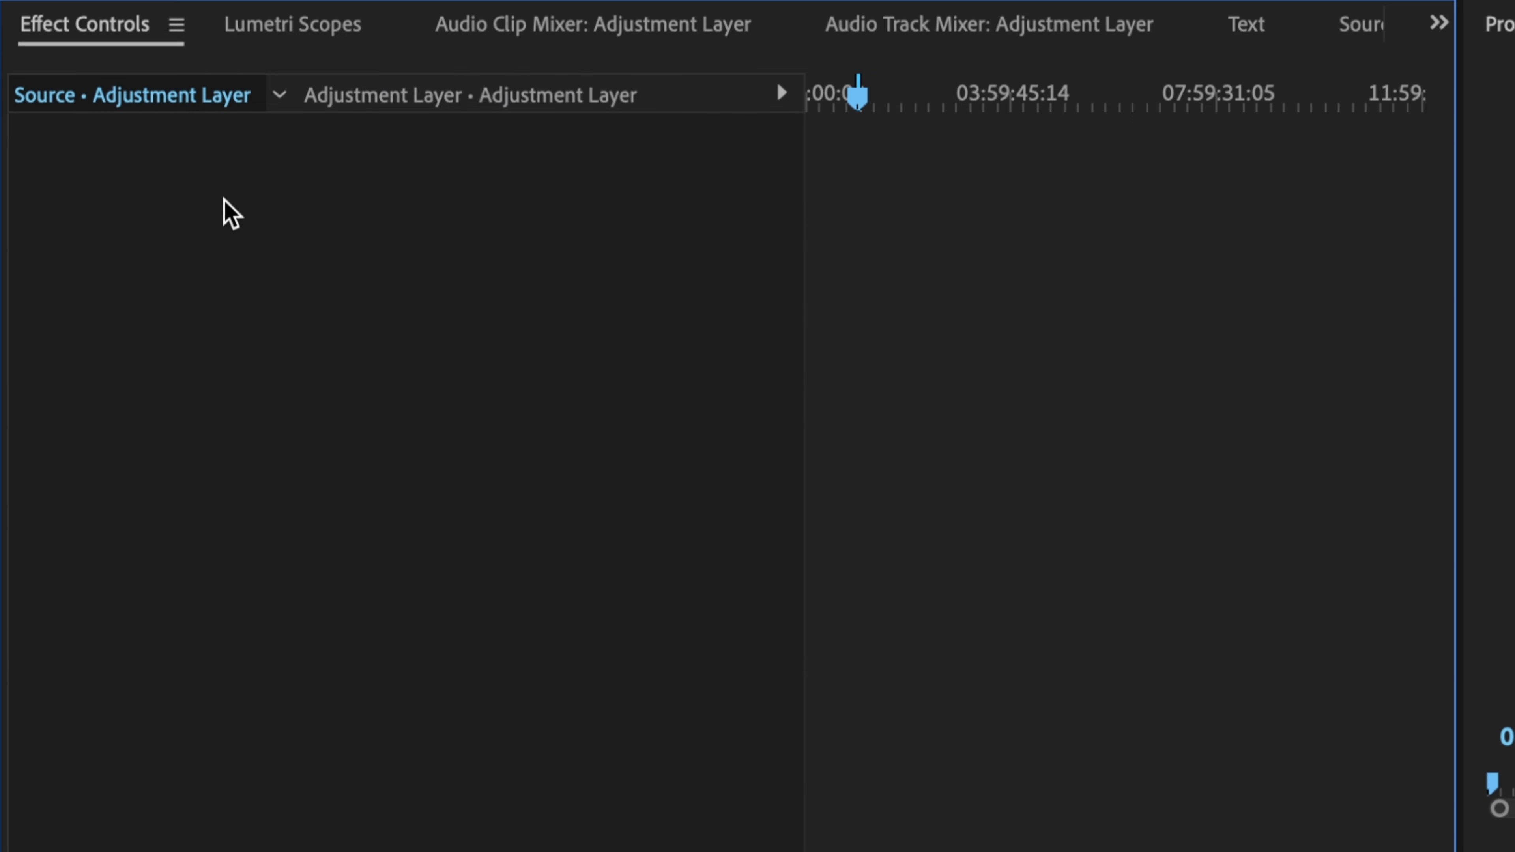
{"action": "key", "text": "ctrl+v"}
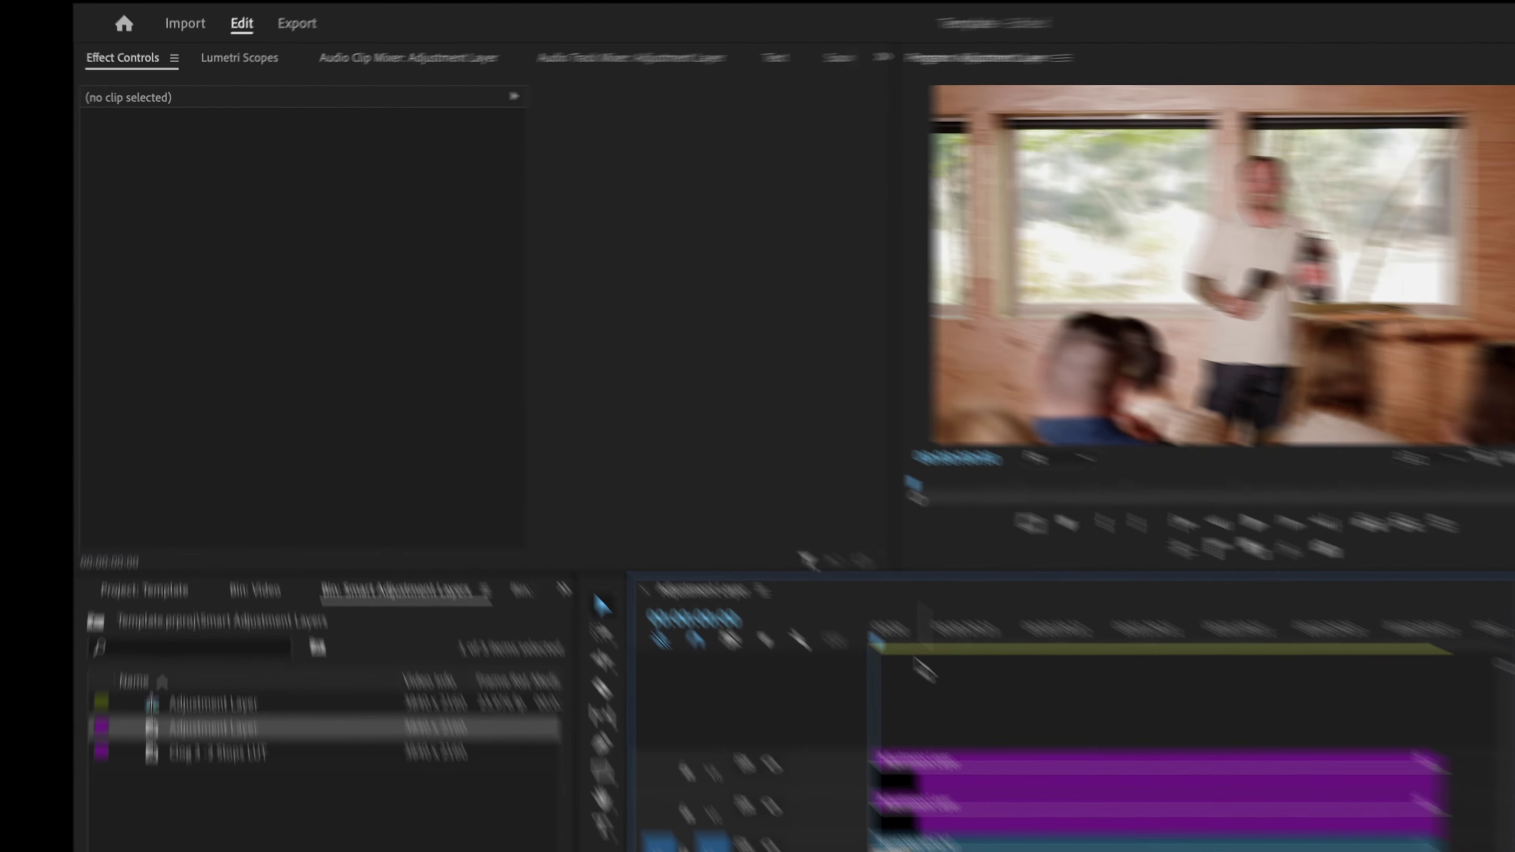
{"action": "key", "text": "ctrl+s"}
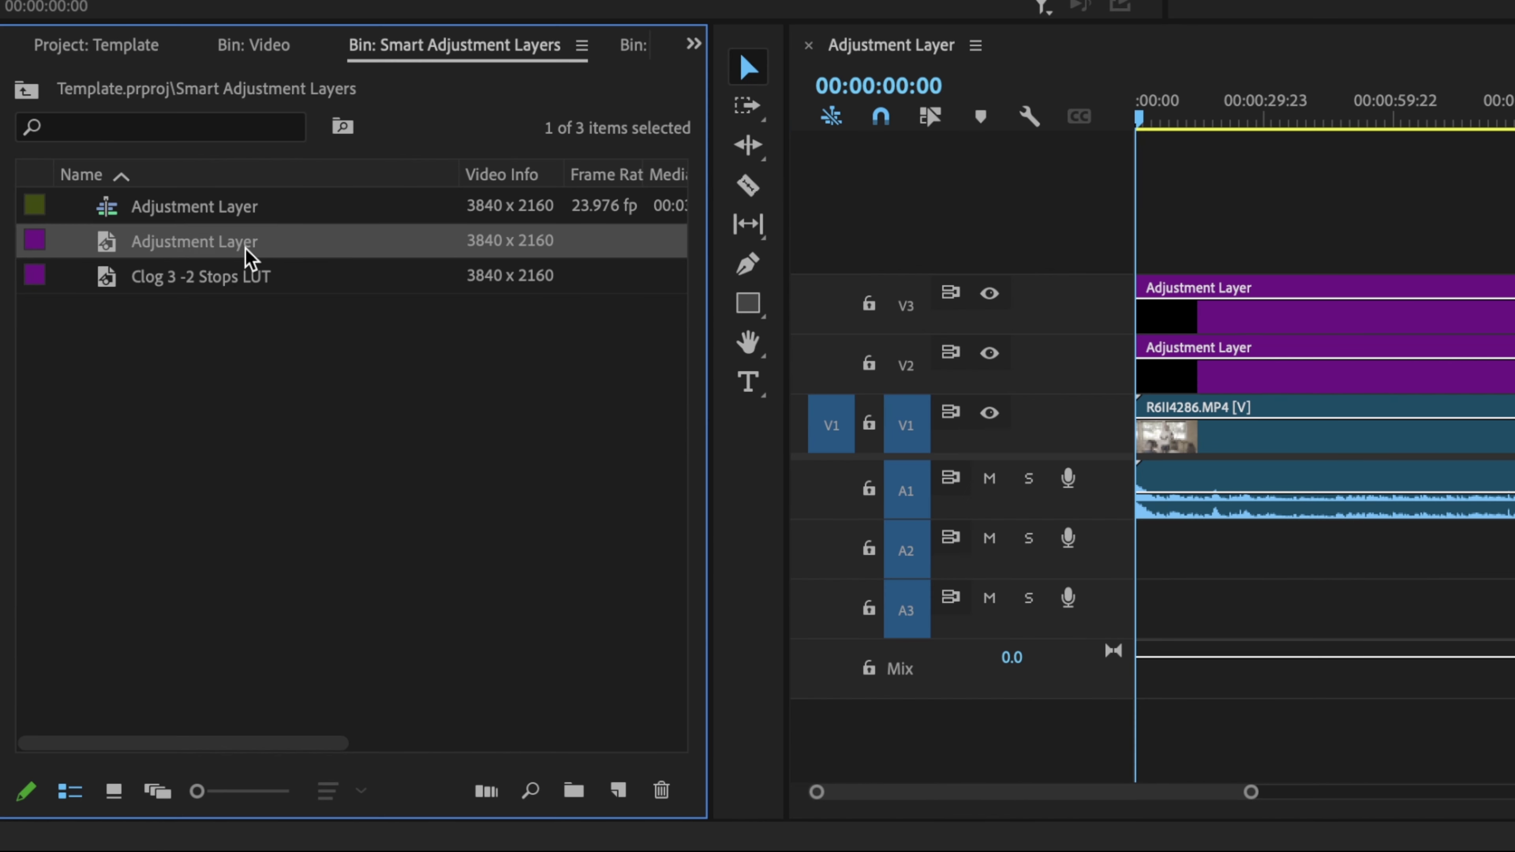
Rename the second adjustment layer in the bin as Adagio 1 60%
{"action": "left_click", "coordinate": [246, 251]}
{"action": "type", "text": "Adagio 1"}
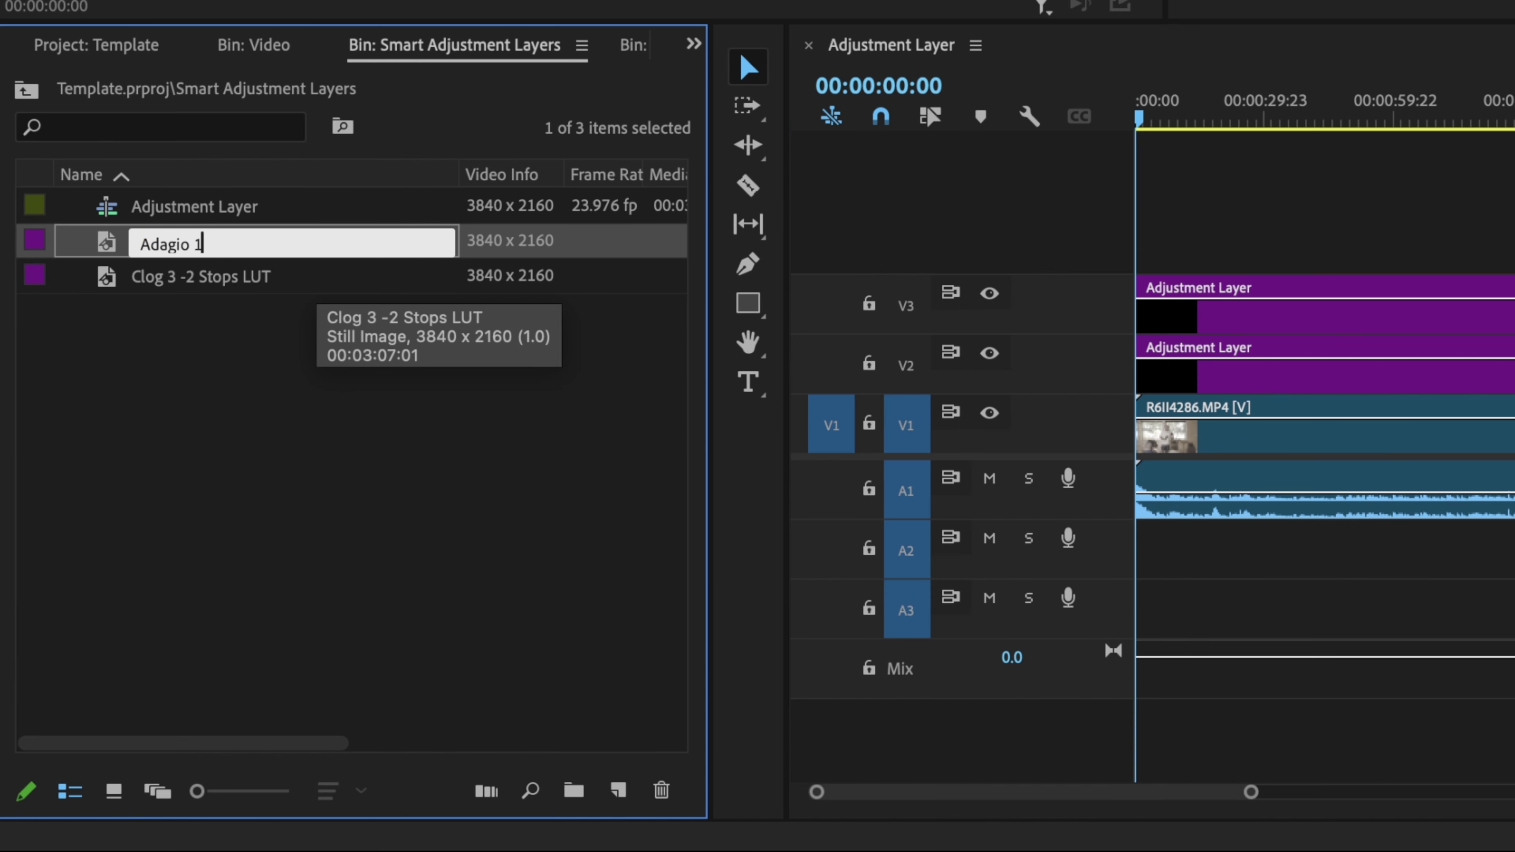
{"action": "type", "text": " 60%"}
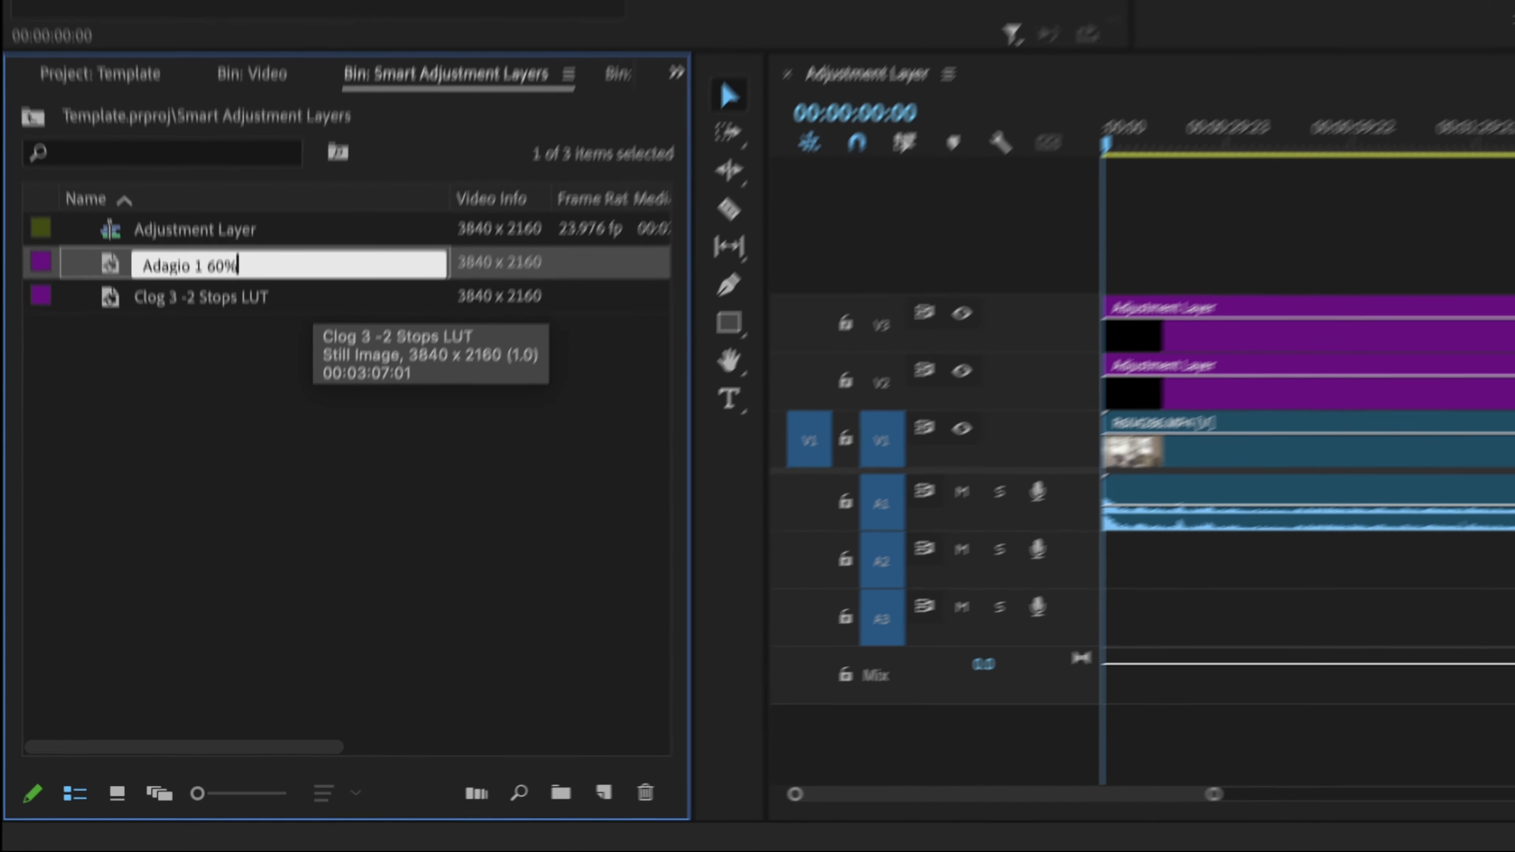
{"action": "key", "text": "Tab"}
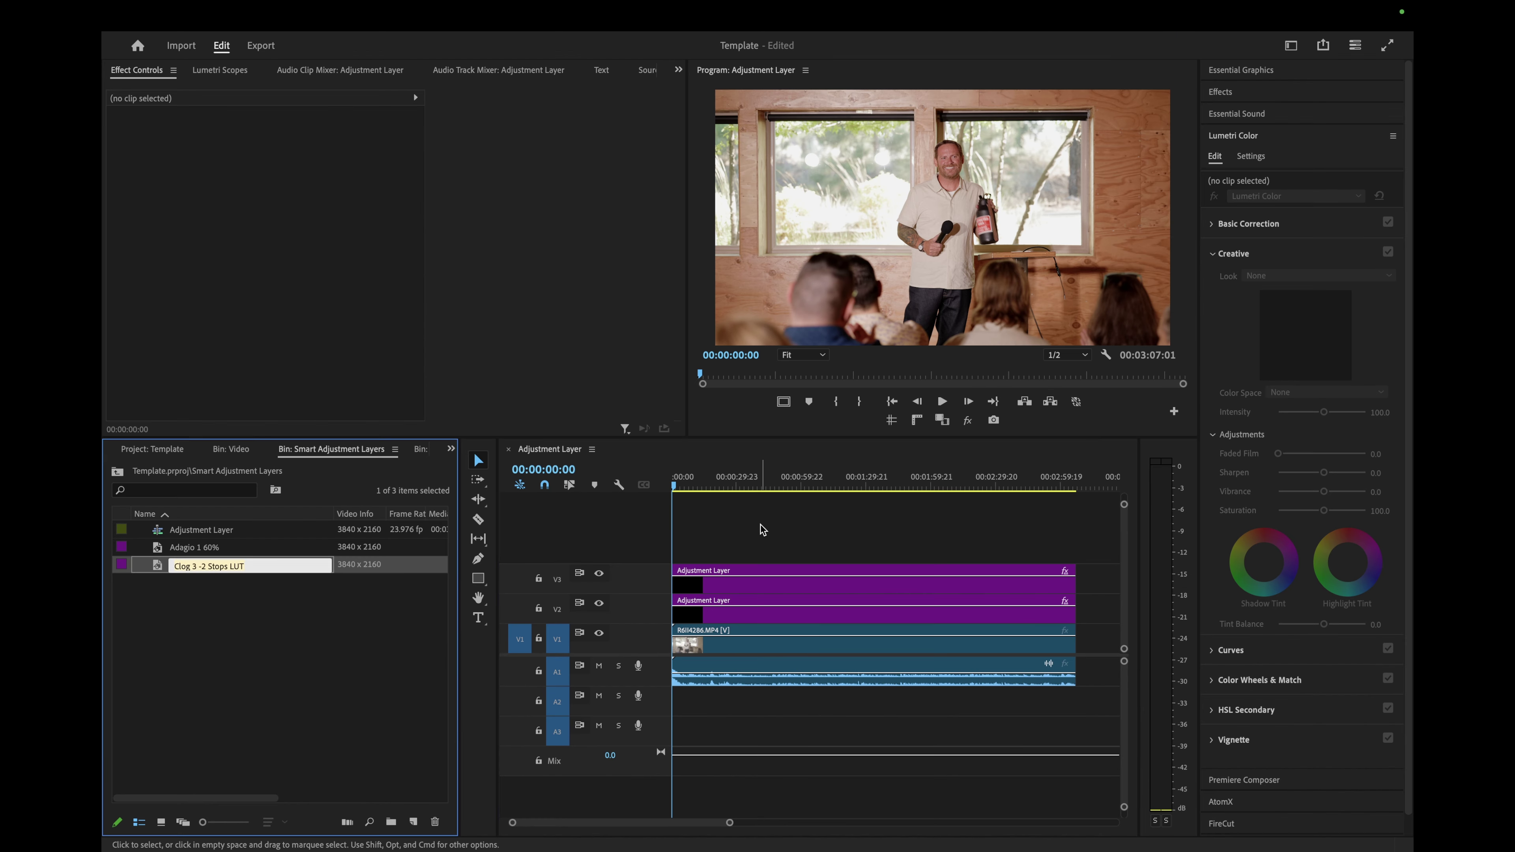
Replace both timeline adjustment layers with the bin's Clog 3 -2 Stops LUT layer on V2 and Adagio 1 60% on V3
{"action": "left_click_drag", "start_coordinate": [762, 528], "coordinate": [703, 598]}
{"action": "key", "text": "BackSpace"}
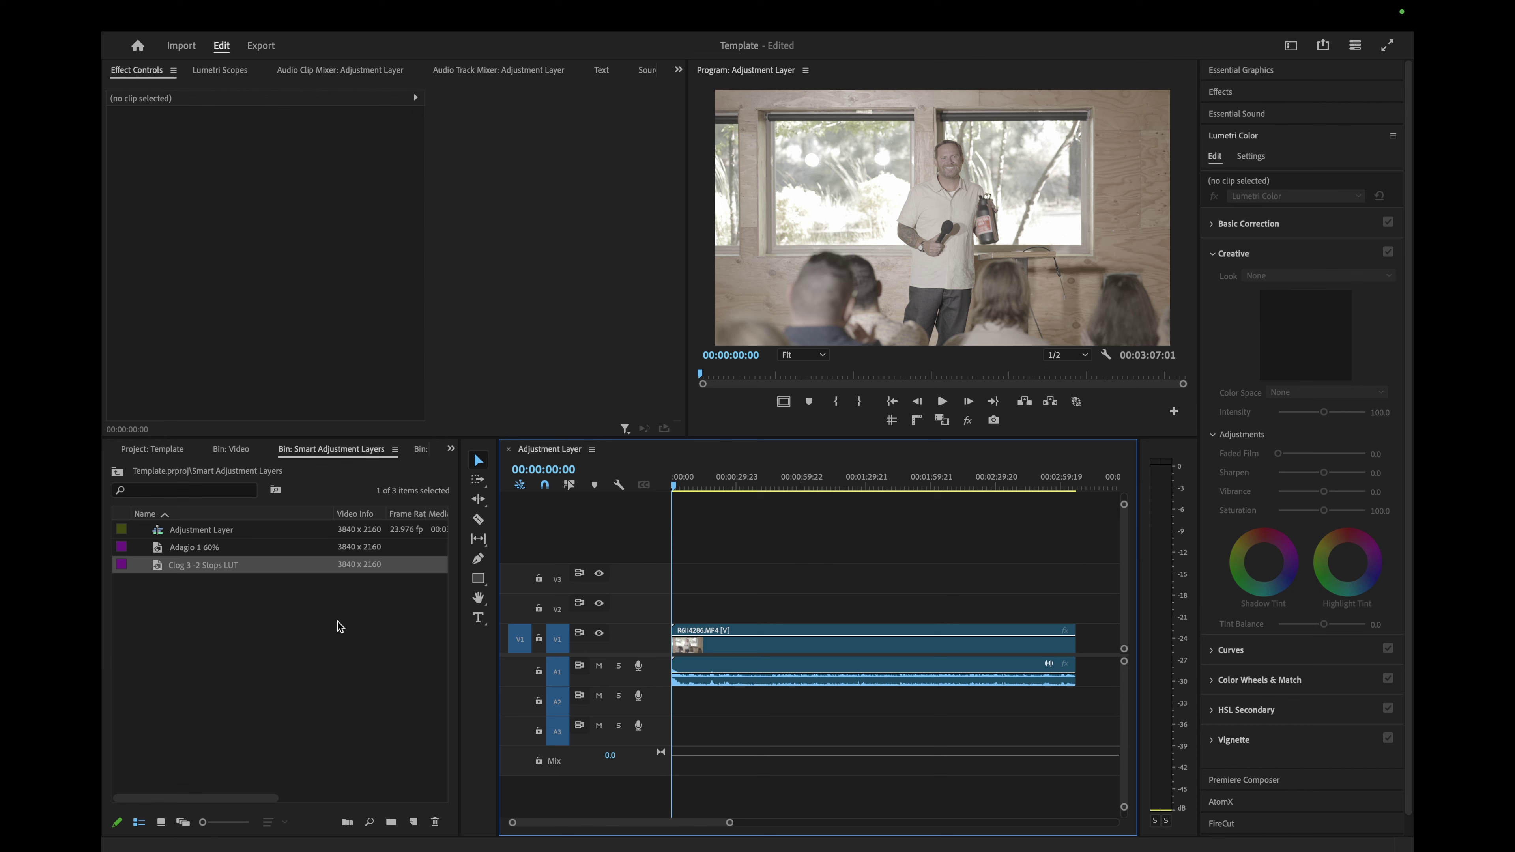
{"action": "left_click", "coordinate": [286, 641]}
{"action": "left_click_drag", "start_coordinate": [161, 568], "coordinate": [658, 614]}
{"action": "left_click_drag", "start_coordinate": [166, 549], "coordinate": [661, 578]}
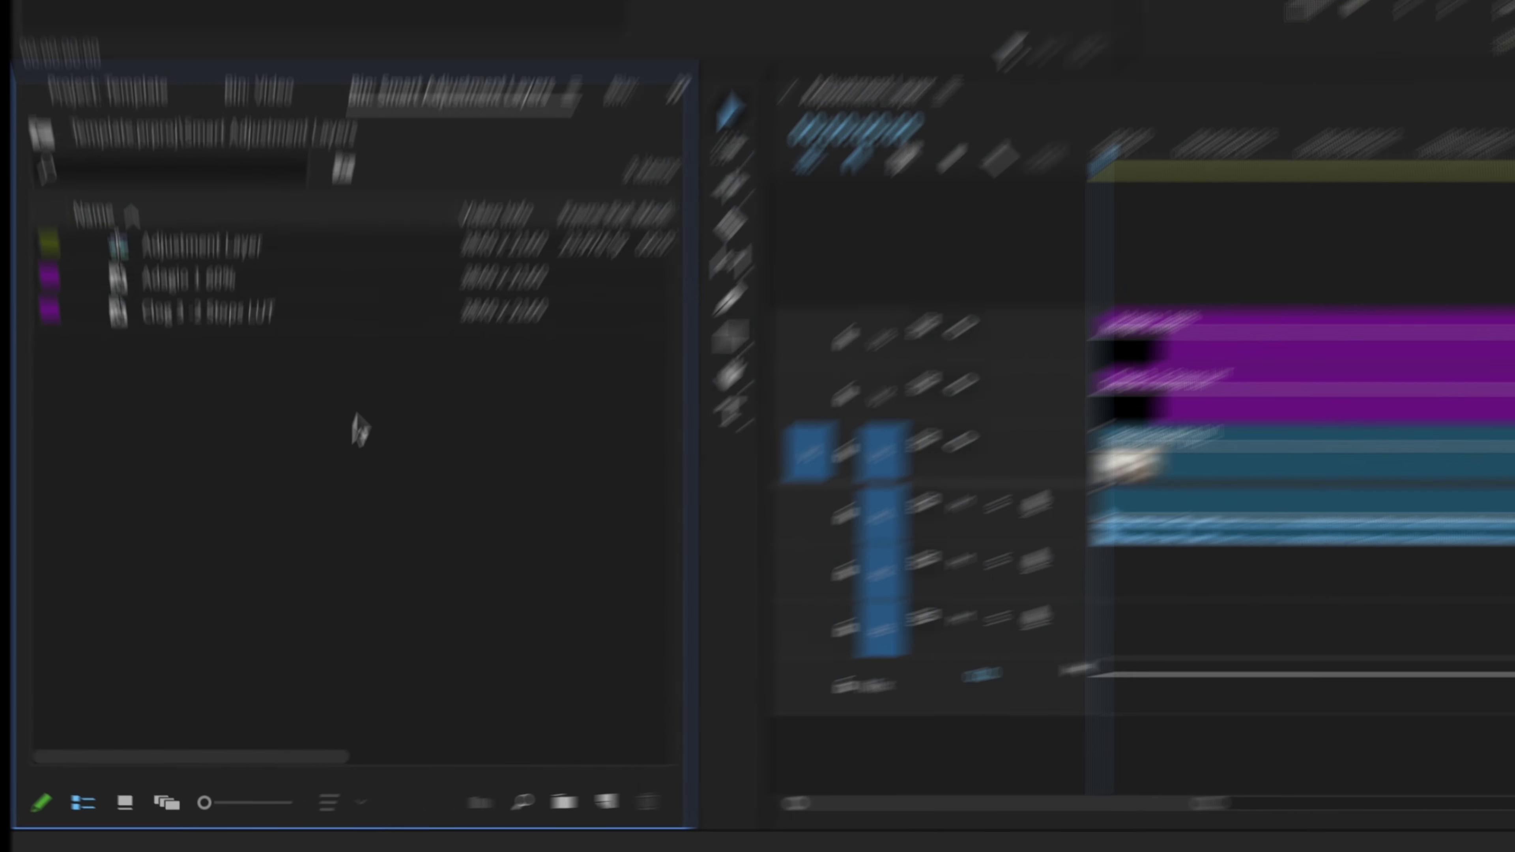
Create a third adjustment layer in the bin, place it on a new V4 track and extend it over the whole footage
{"action": "right_click", "coordinate": [287, 626]}
{"action": "mouse_move", "coordinate": [365, 619]}
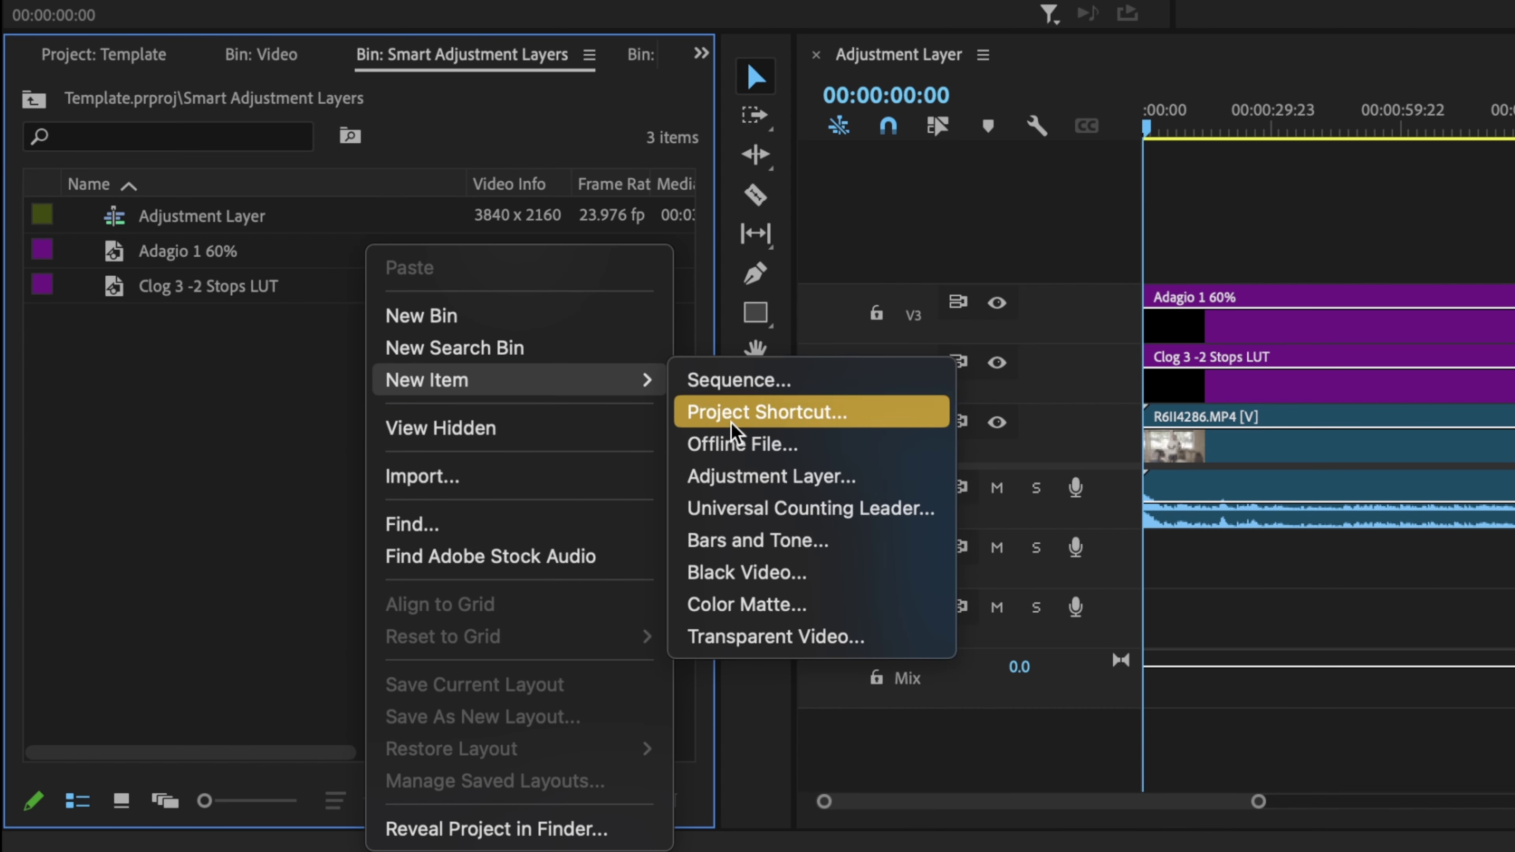
{"action": "left_click", "coordinate": [761, 475]}
{"action": "key", "text": "Return"}
{"action": "left_click_drag", "start_coordinate": [89, 286], "coordinate": [1164, 251]}
{"action": "left_click_drag", "start_coordinate": [475, 250], "coordinate": [475, 251]}
{"action": "left_click_drag", "start_coordinate": [480, 250], "coordinate": [1302, 264]}
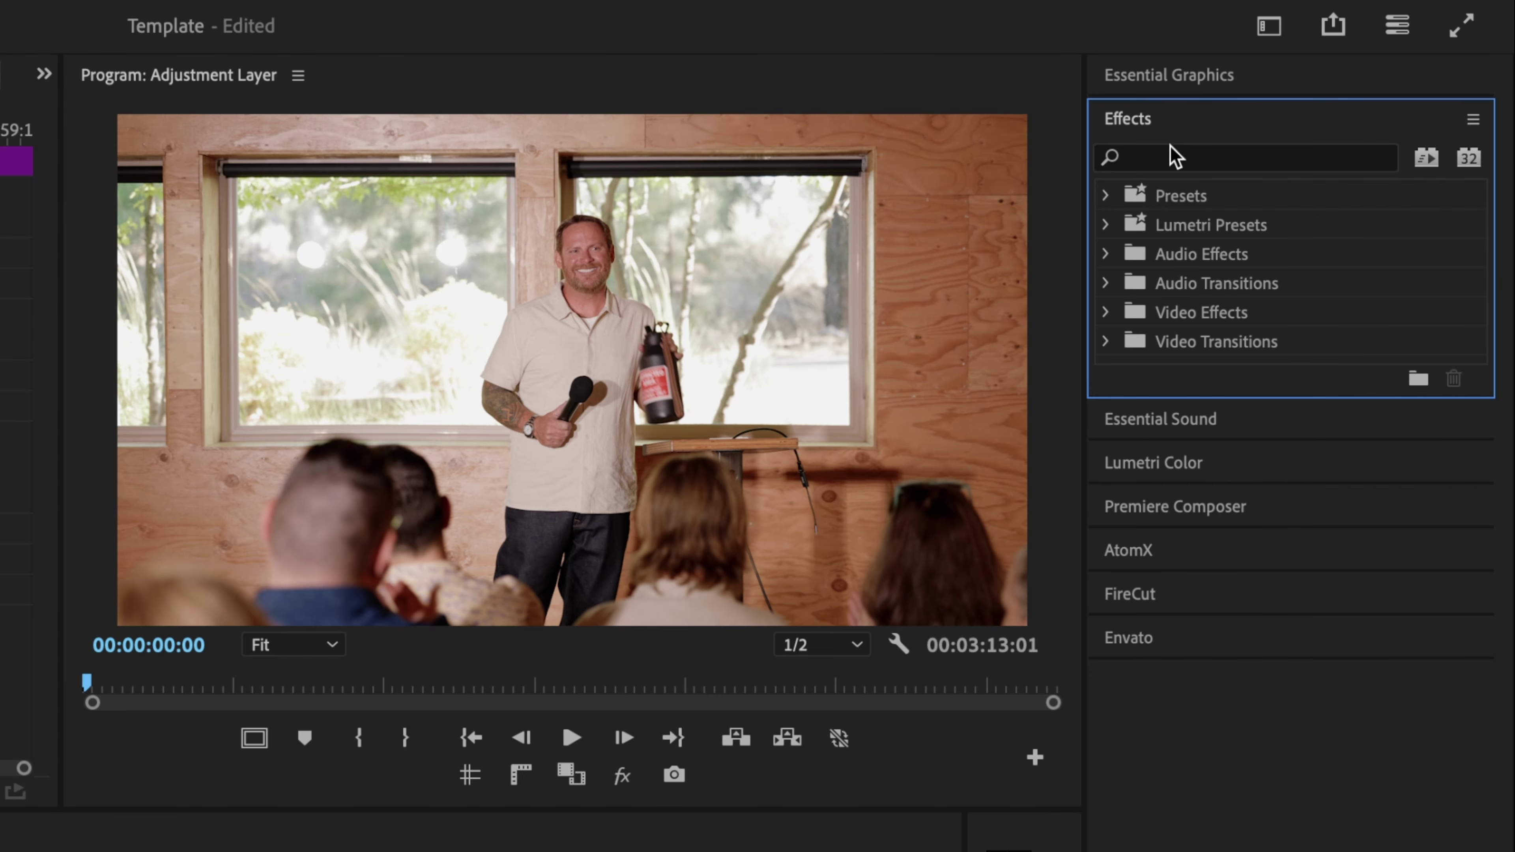
Find the Crop video effect and apply it to the adjustment layer on track V4
{"action": "left_click", "coordinate": [1173, 157]}
{"action": "type", "text": "crop"}
{"action": "left_click_drag", "start_coordinate": [1194, 376], "coordinate": [956, 250]}
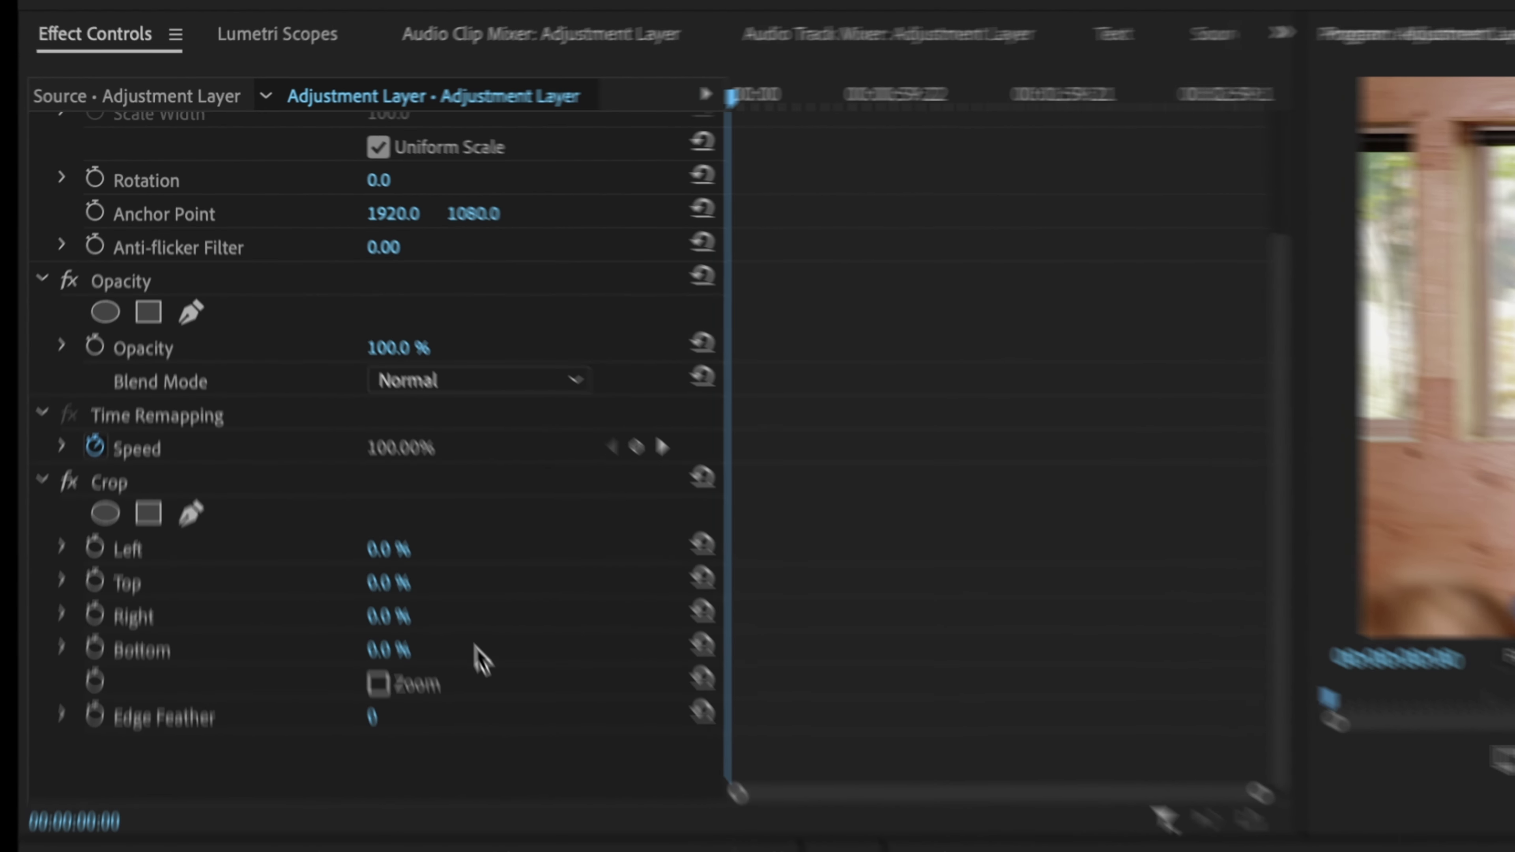
Set the V4 adjustment layer's bottom and top crop to 12% each to form letterbox bars
{"action": "left_click", "coordinate": [411, 648]}
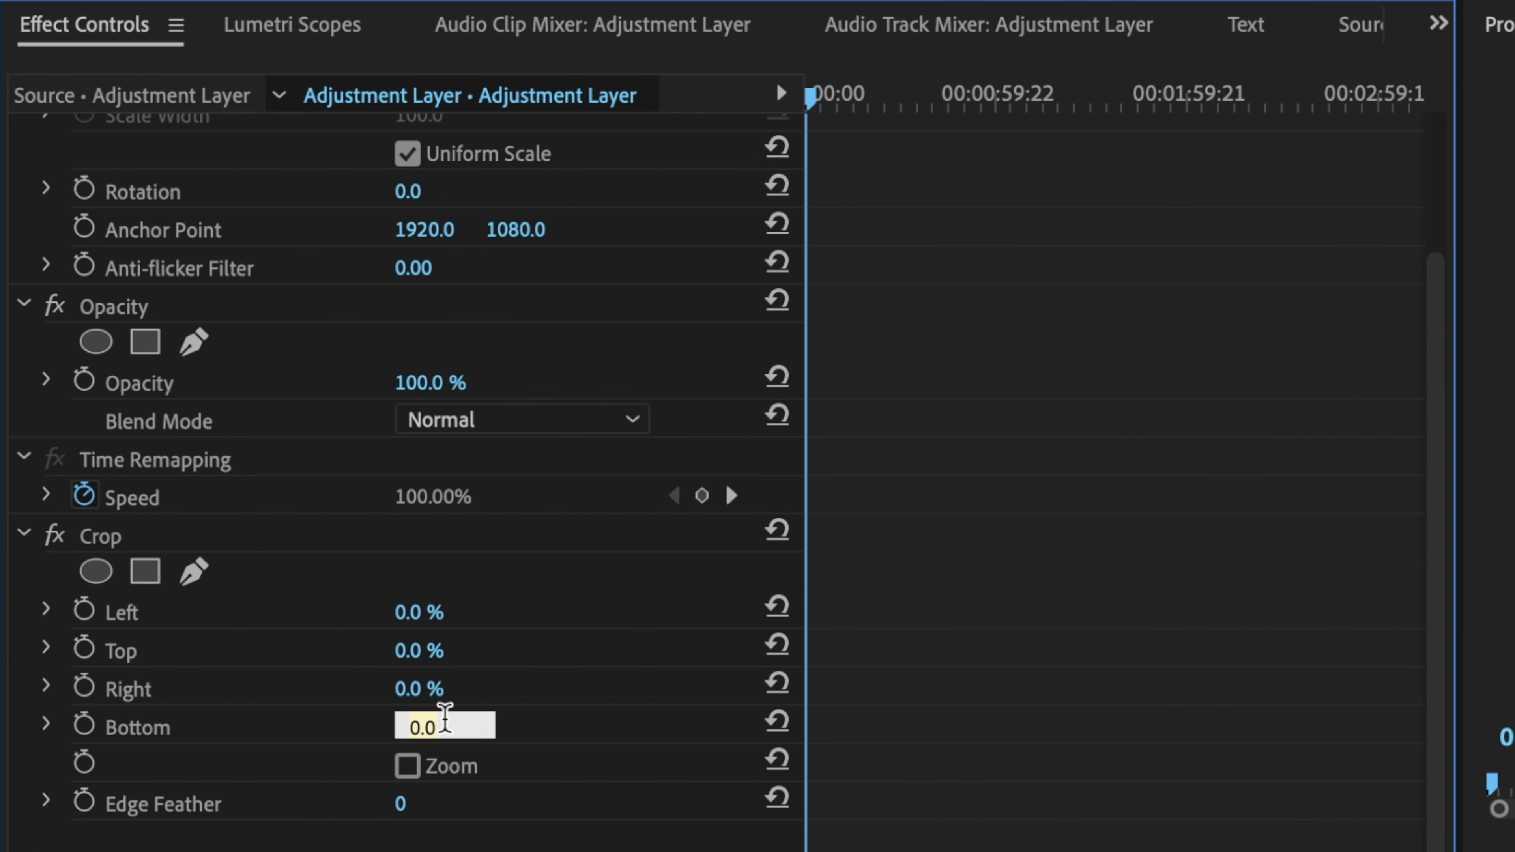
{"action": "type", "text": "12"}
{"action": "key", "text": "Return"}
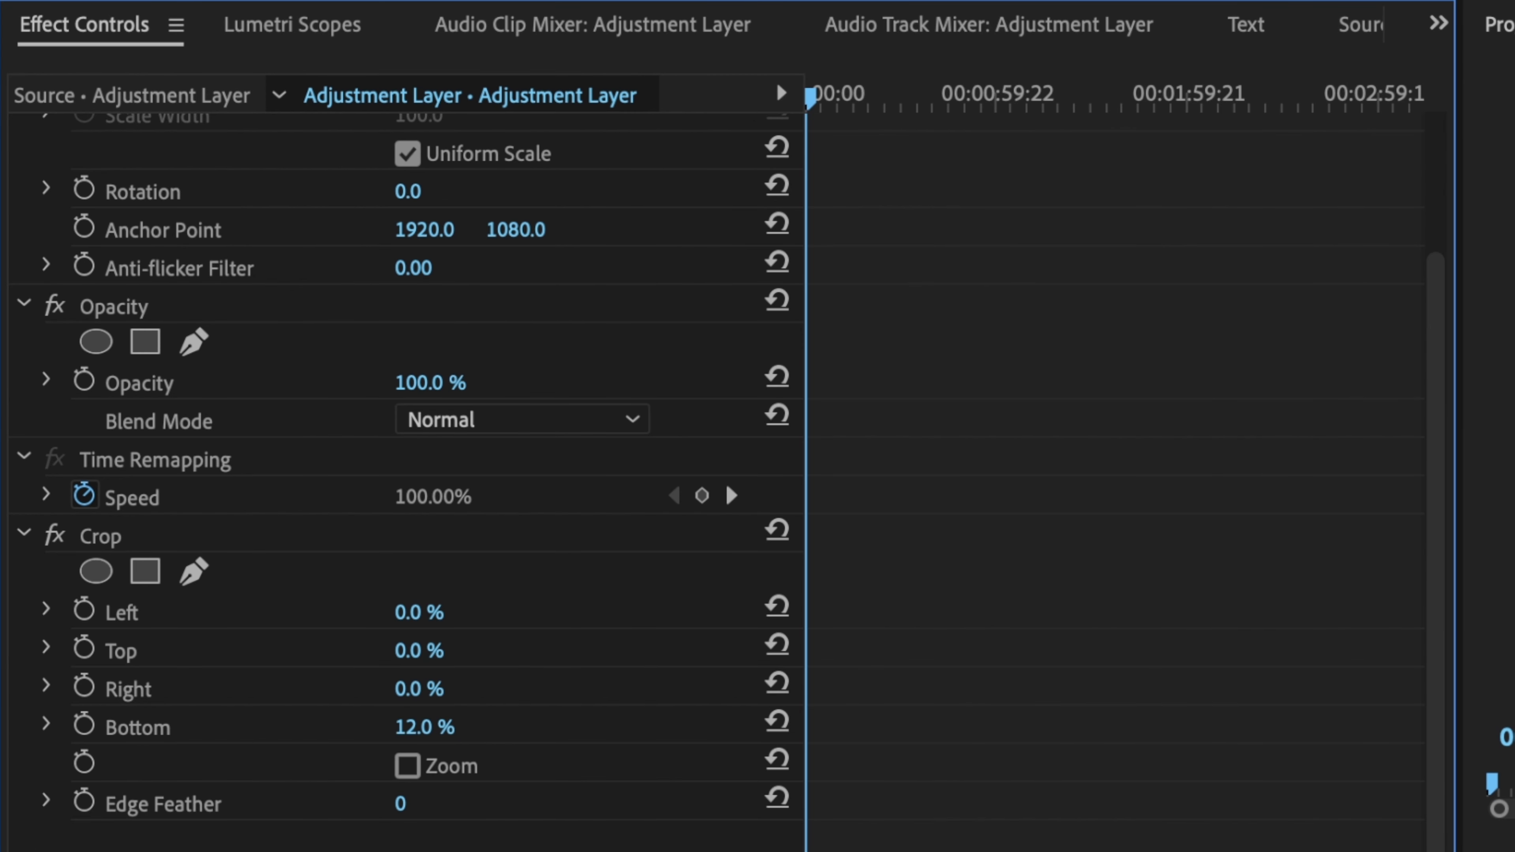
{"action": "left_click", "coordinate": [428, 648]}
{"action": "type", "text": "12"}
{"action": "key", "text": "Return"}
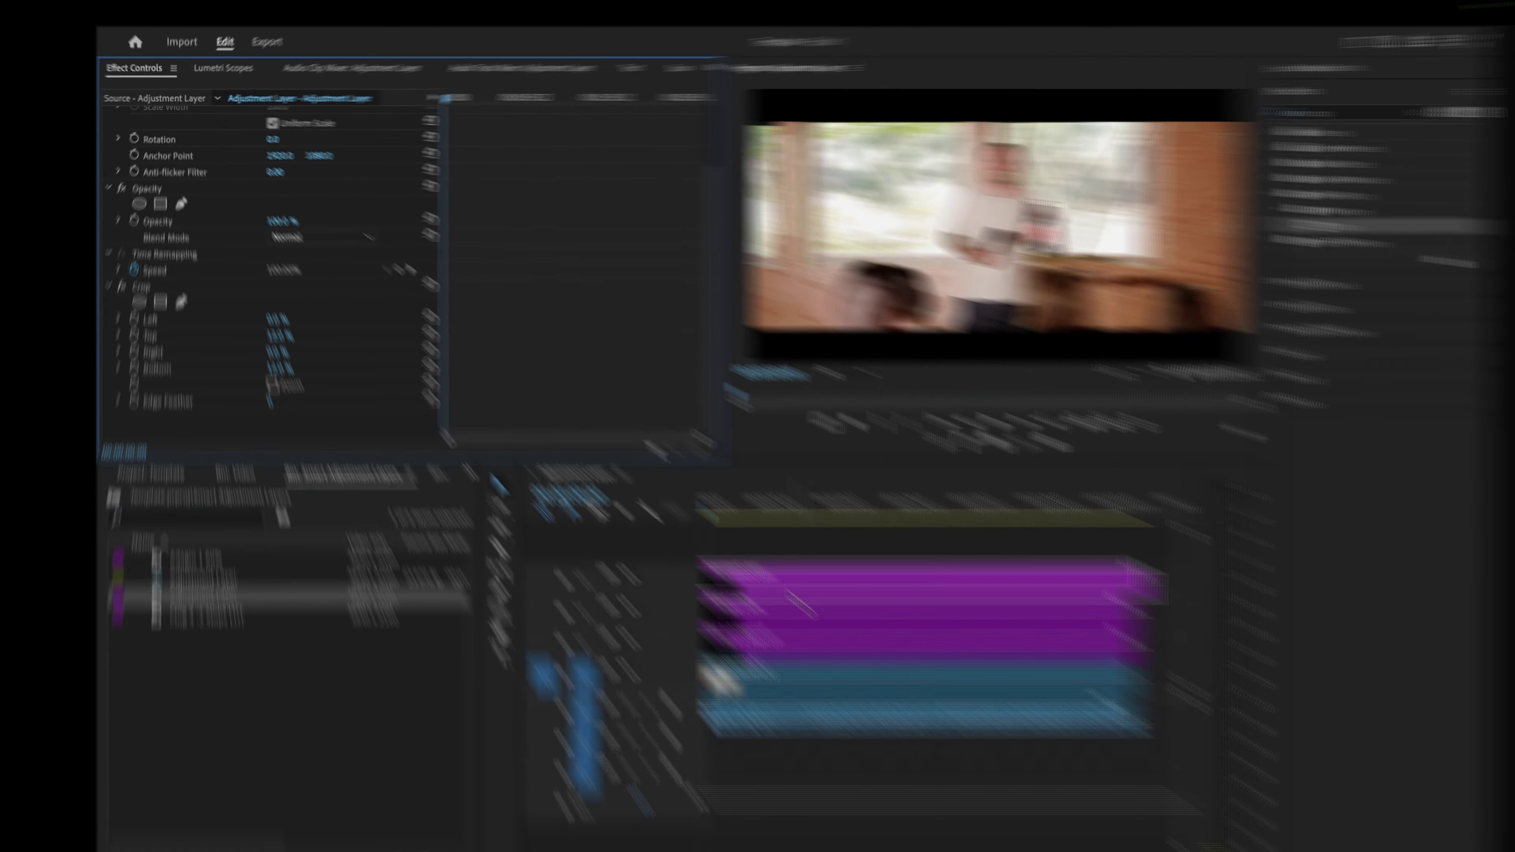
{"action": "left_click", "coordinate": [682, 497]}
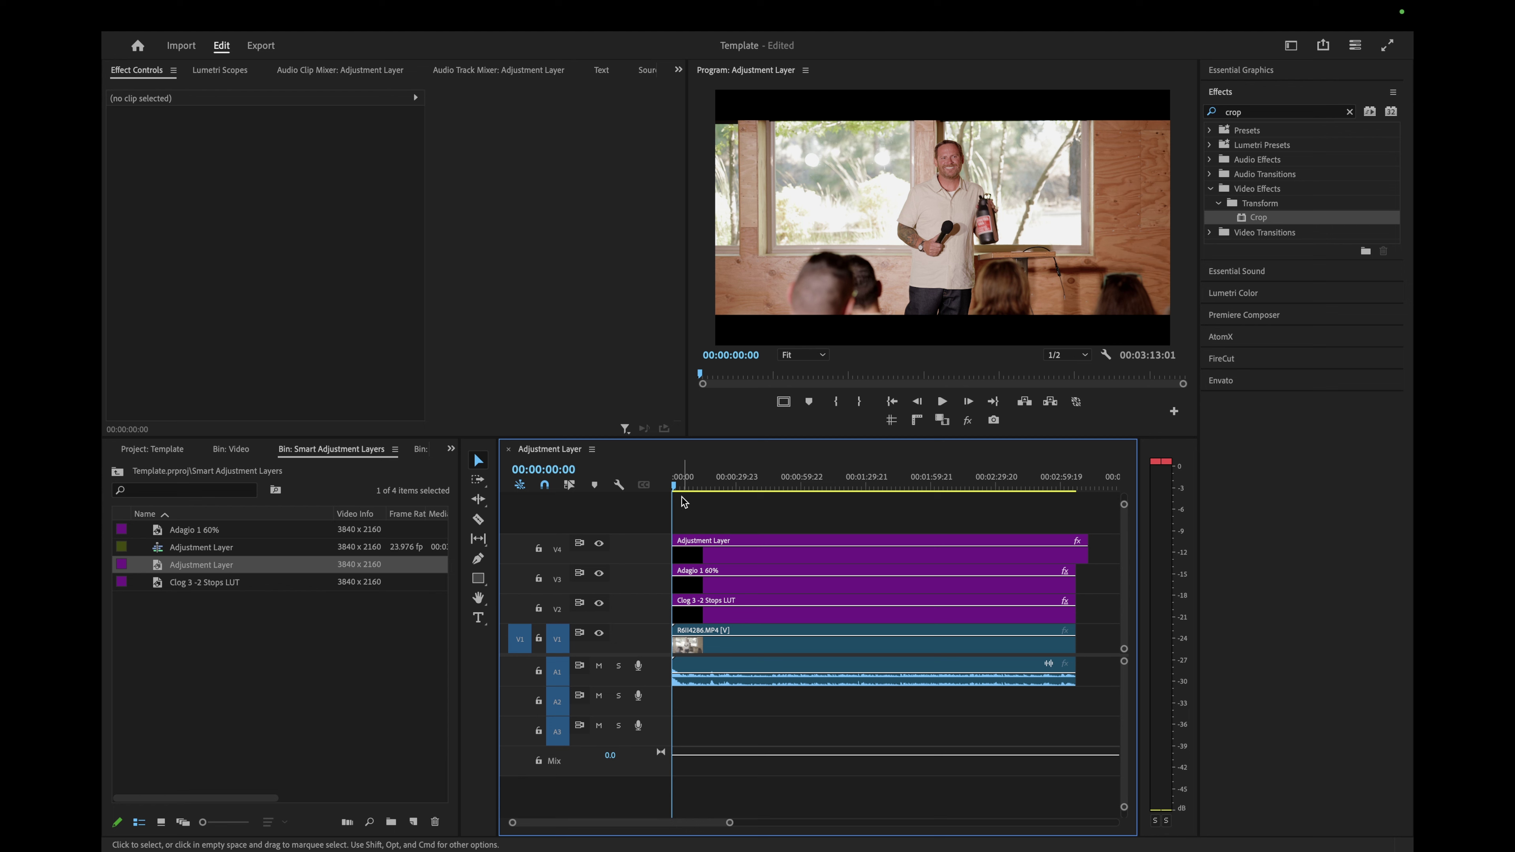
Move the Crop effect from the V4 adjustment layer clip to its source by cutting it and pasting it at source level
{"action": "left_click", "coordinate": [864, 560]}
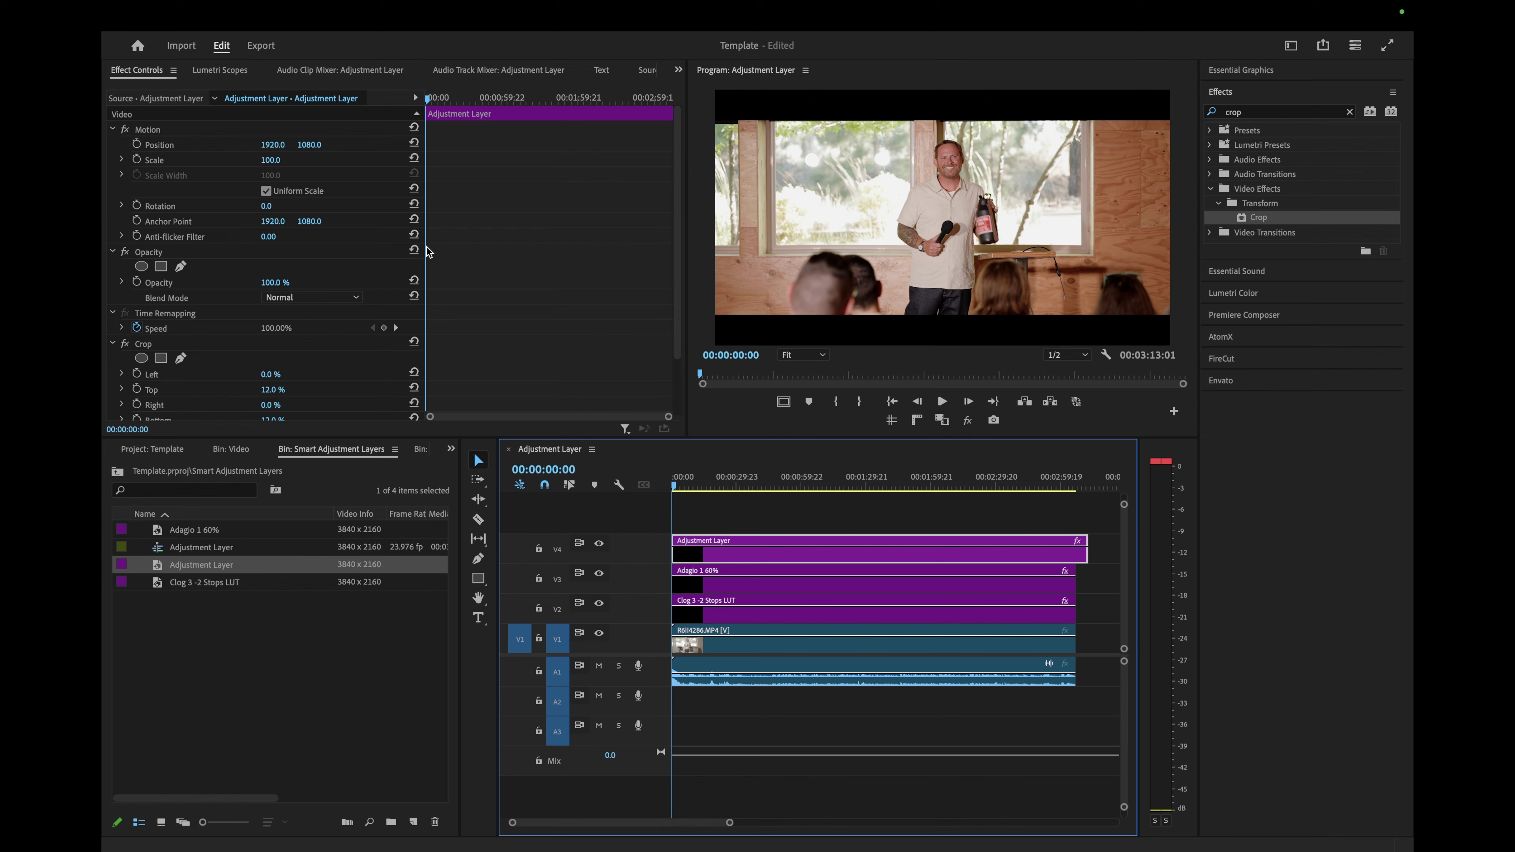
{"action": "left_click", "coordinate": [152, 345]}
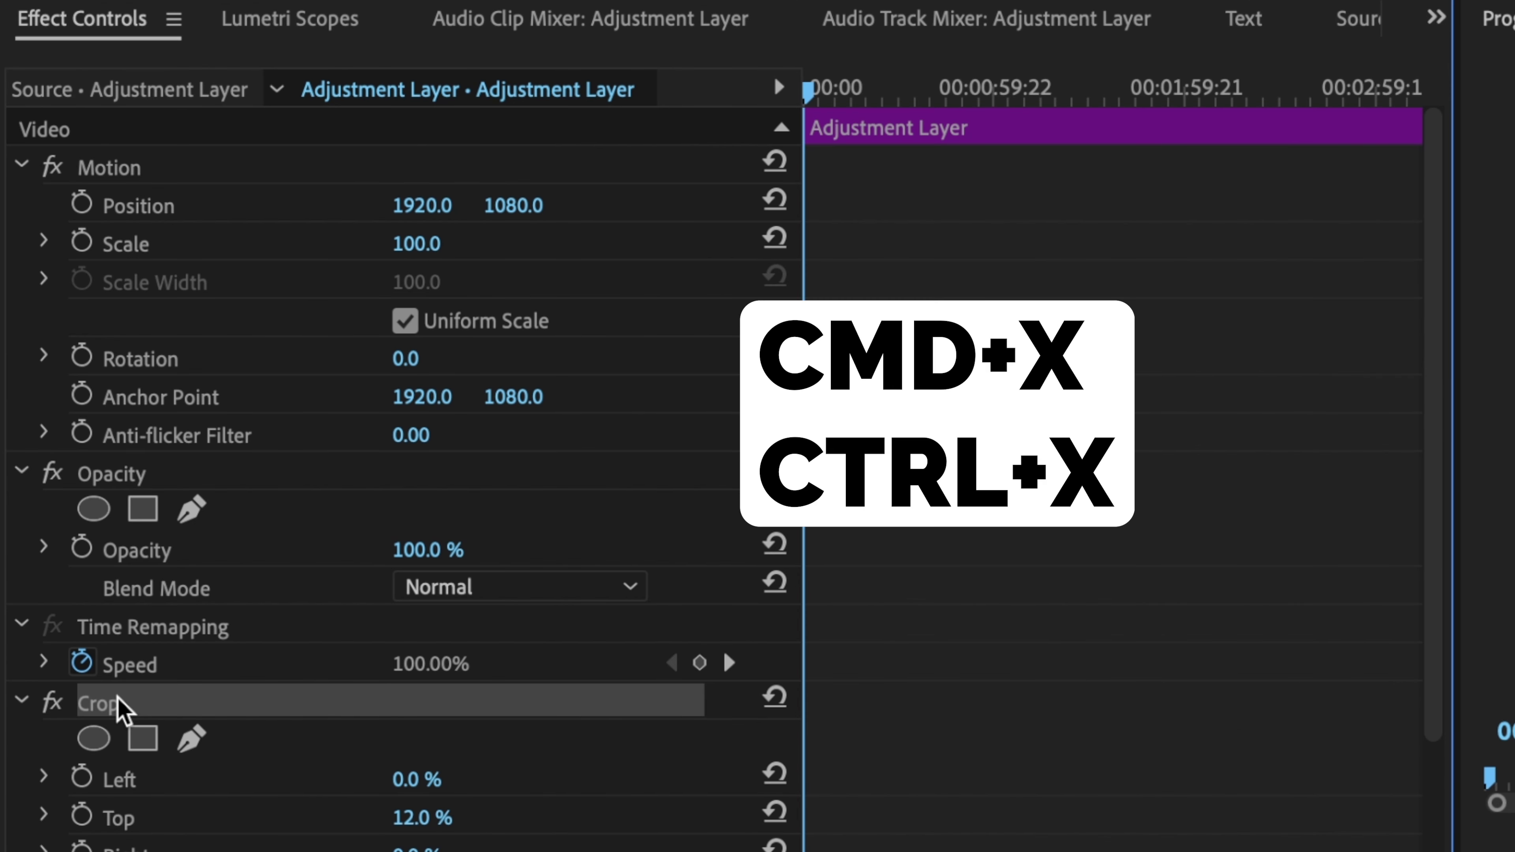
{"action": "key", "text": "ctrl+x"}
{"action": "left_click", "coordinate": [118, 90]}
{"action": "key", "text": "ctrl+v"}
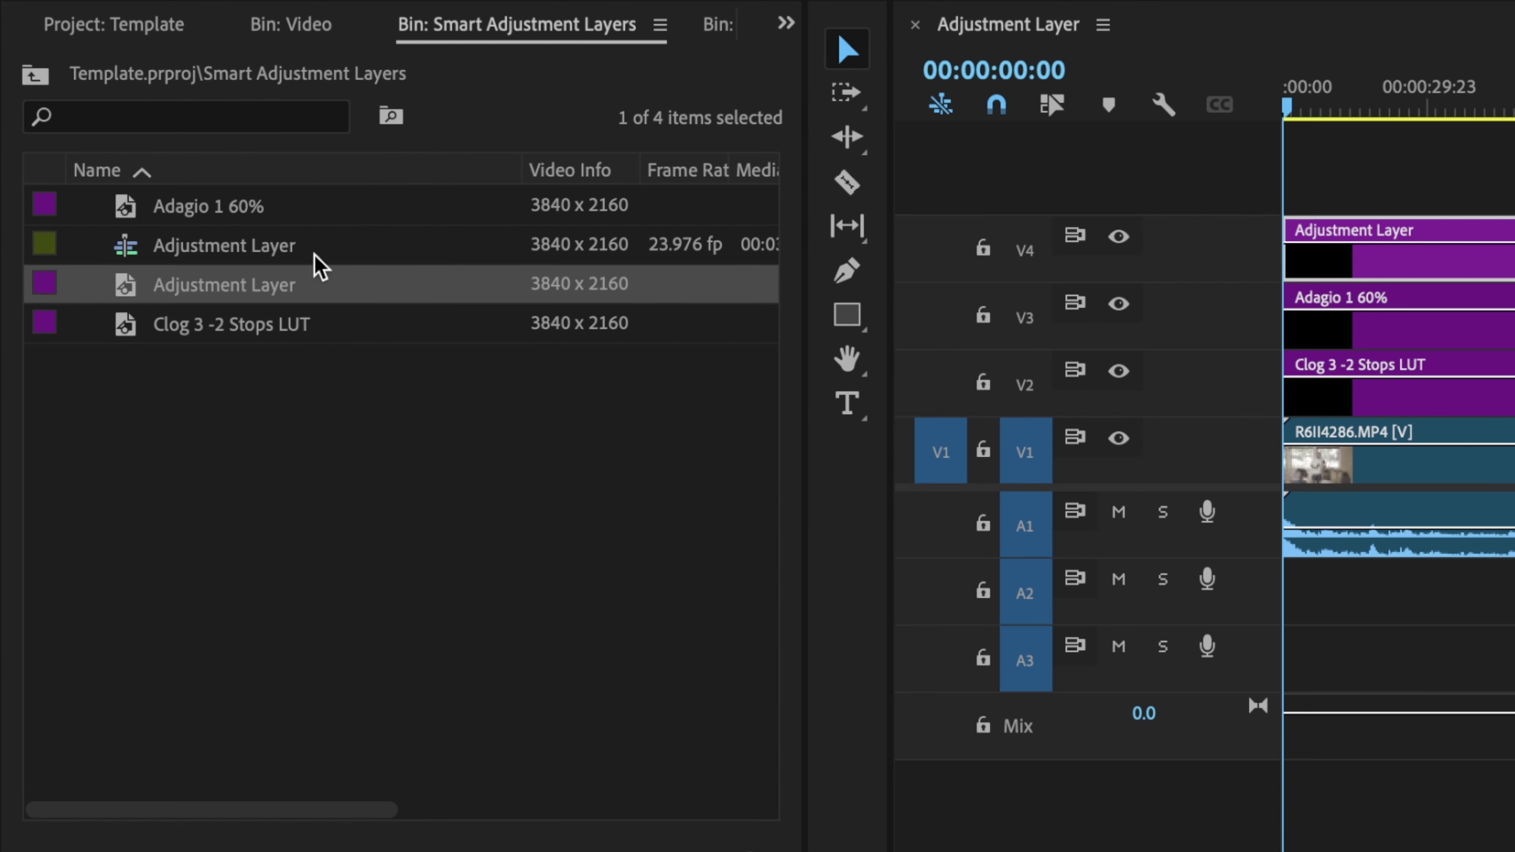
Rename the cropped adjustment layer in the Smart Adjustment Layers bin as Widescreen Crop
{"action": "left_click", "coordinate": [280, 286]}
{"action": "type", "text": "Wide"}
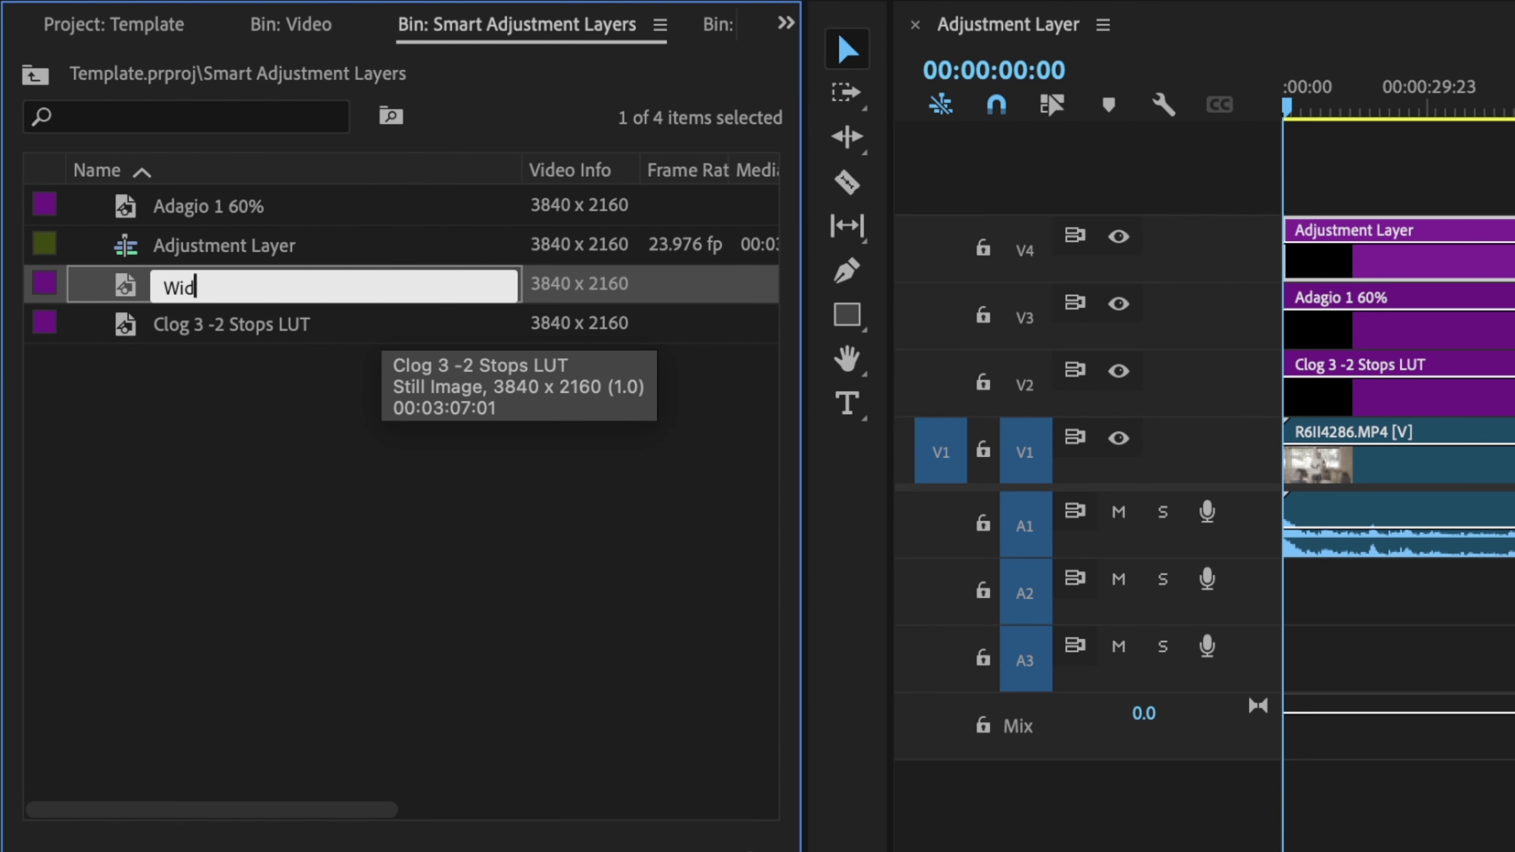
{"action": "type", "text": "screen Crop"}
{"action": "key", "text": "Tab"}
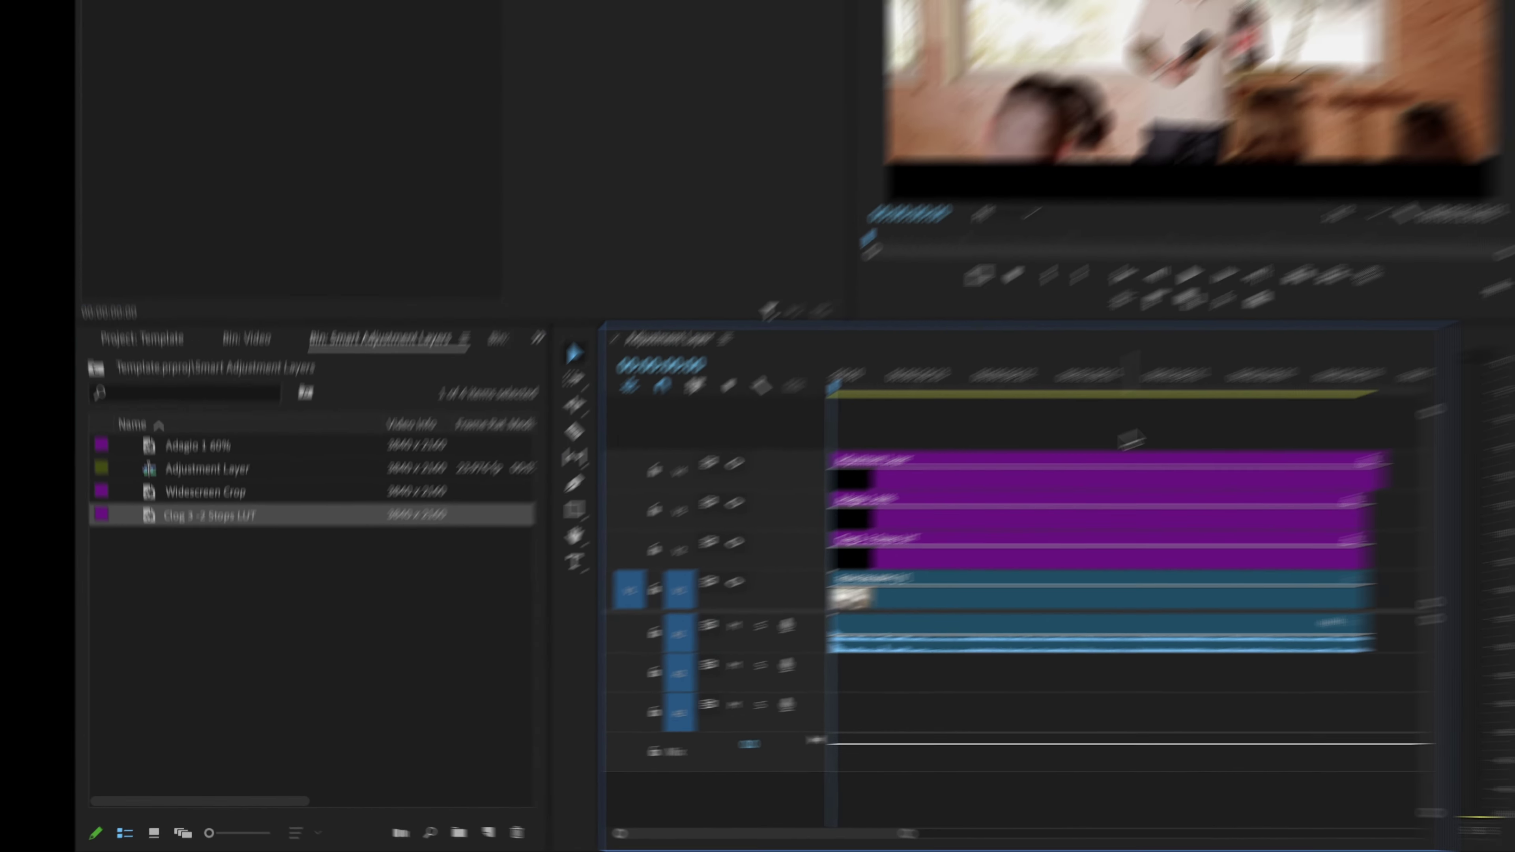
Replace the old adjustment layer clip on V4 with the bin's Widescreen Crop layer, placed at the start of the sequence
{"action": "left_click", "coordinate": [892, 557]}
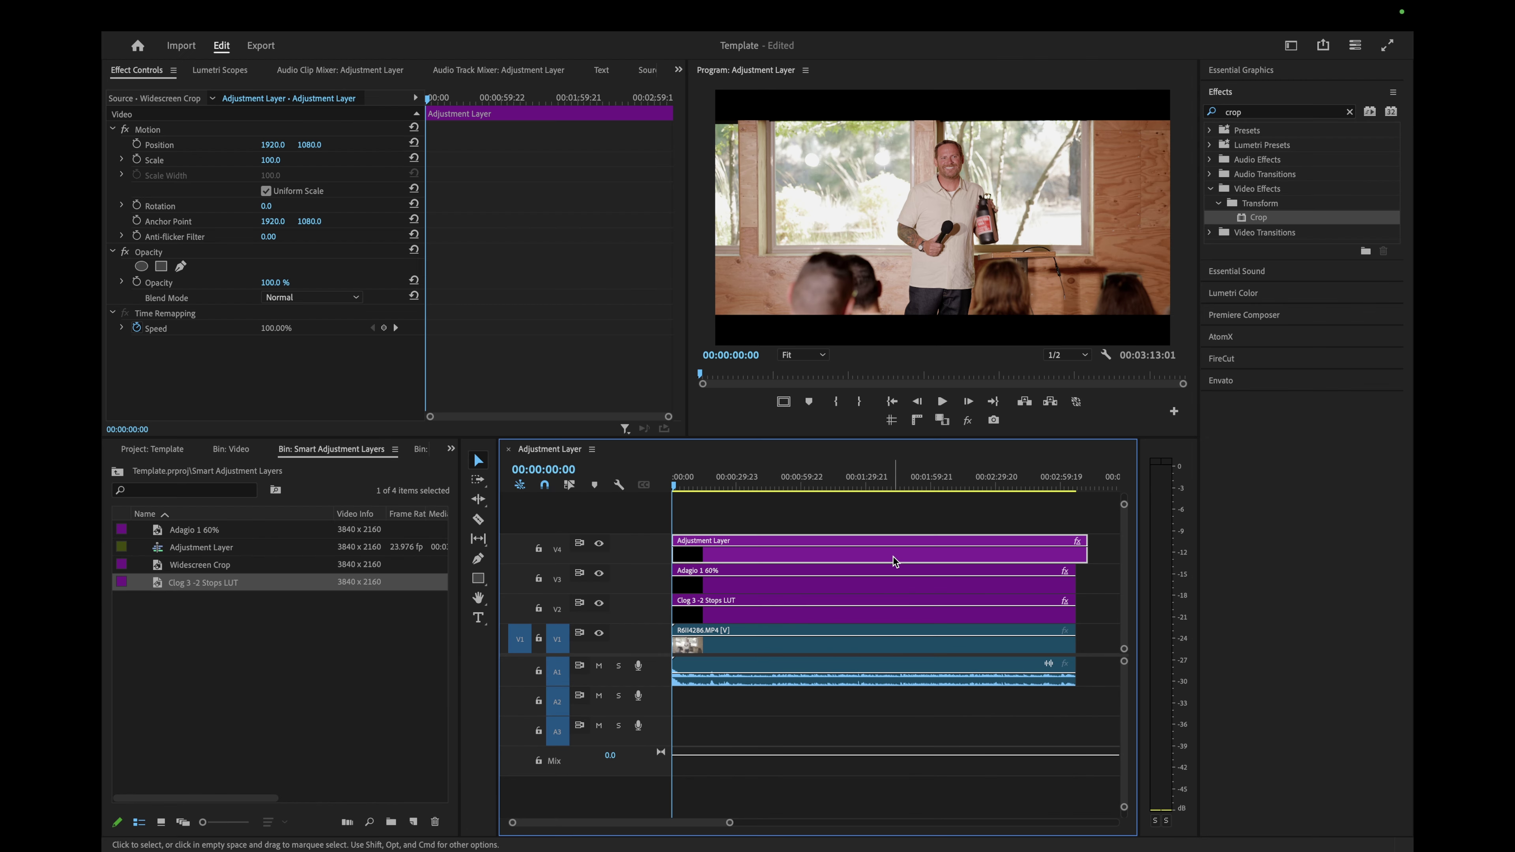
{"action": "key", "text": "Delete"}
{"action": "left_click_drag", "start_coordinate": [164, 567], "coordinate": [680, 552]}
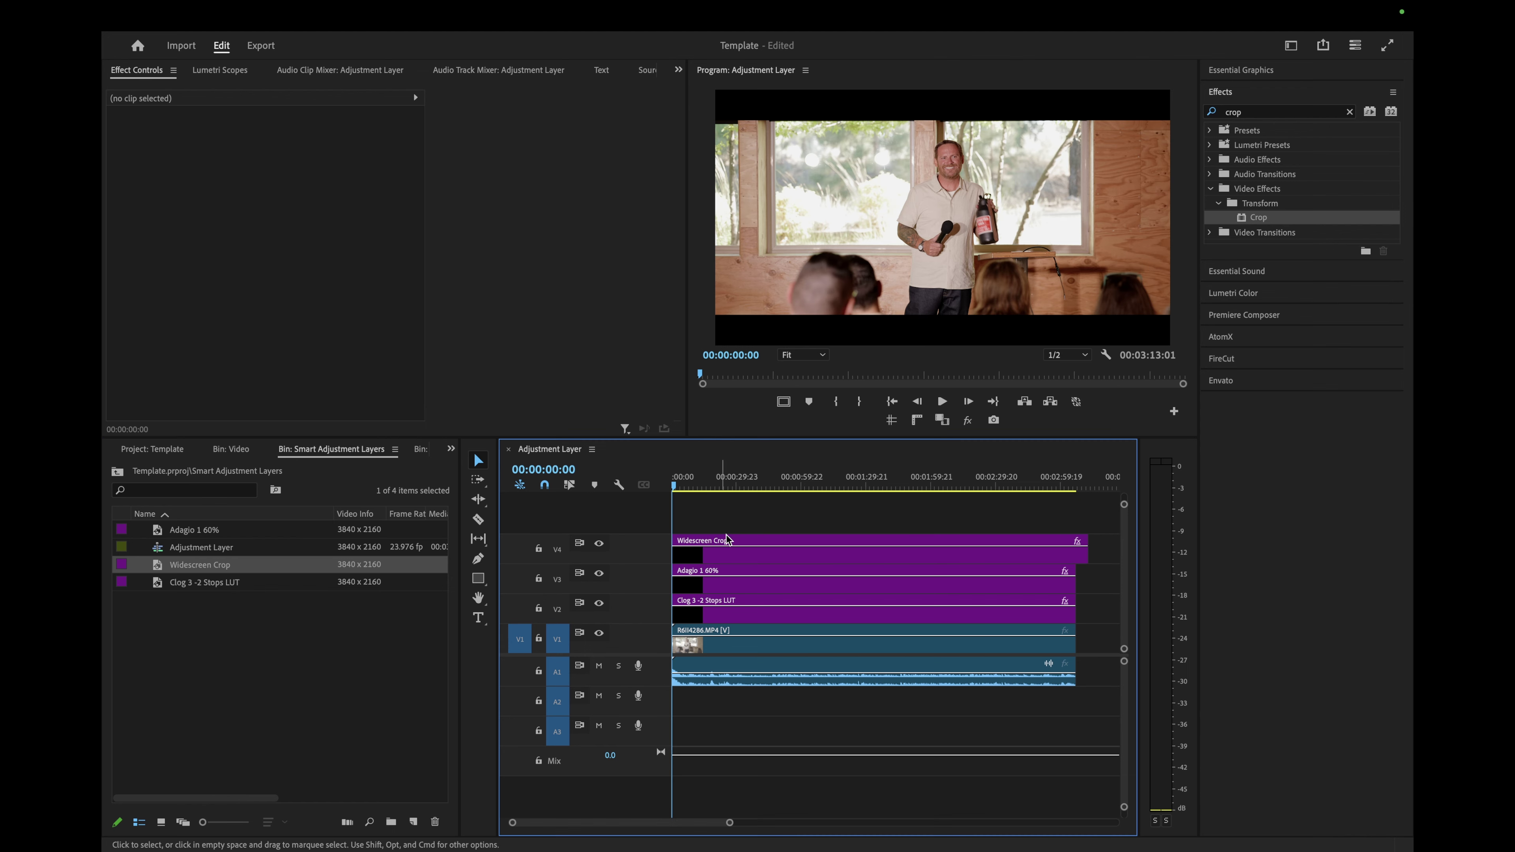